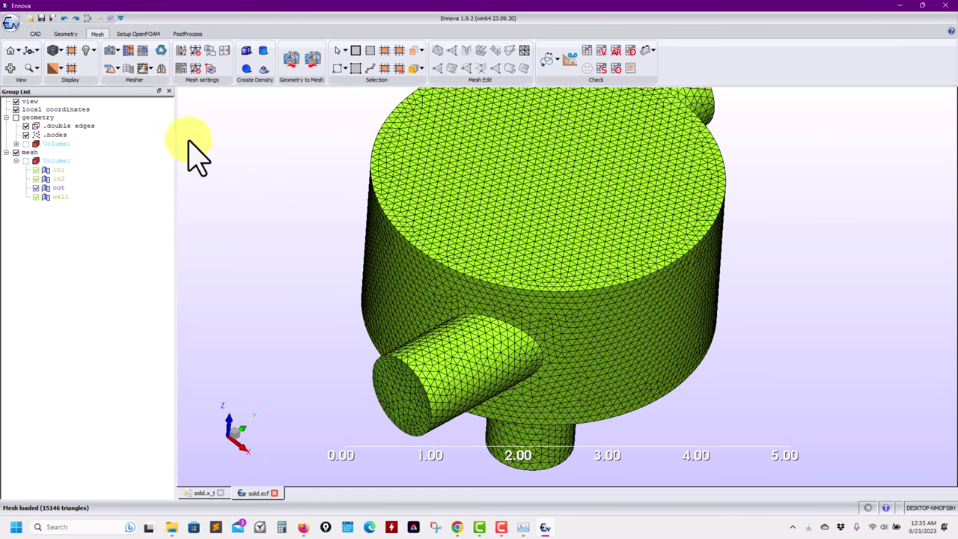
Set the global meshing parameters to Surface Mesh Only instead of surface plus prism volume mesh
{"action": "left_click", "coordinate": [188, 63]}
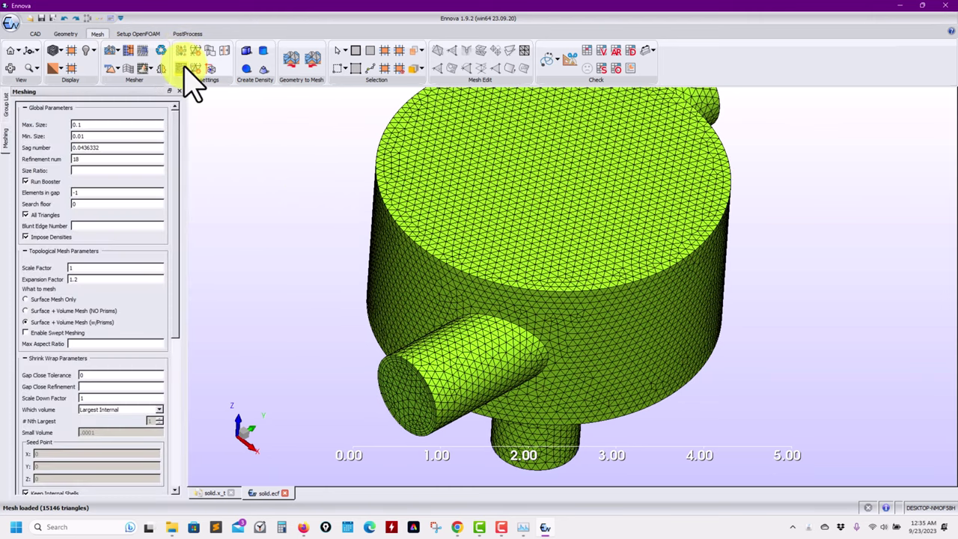
{"action": "left_click", "coordinate": [193, 70]}
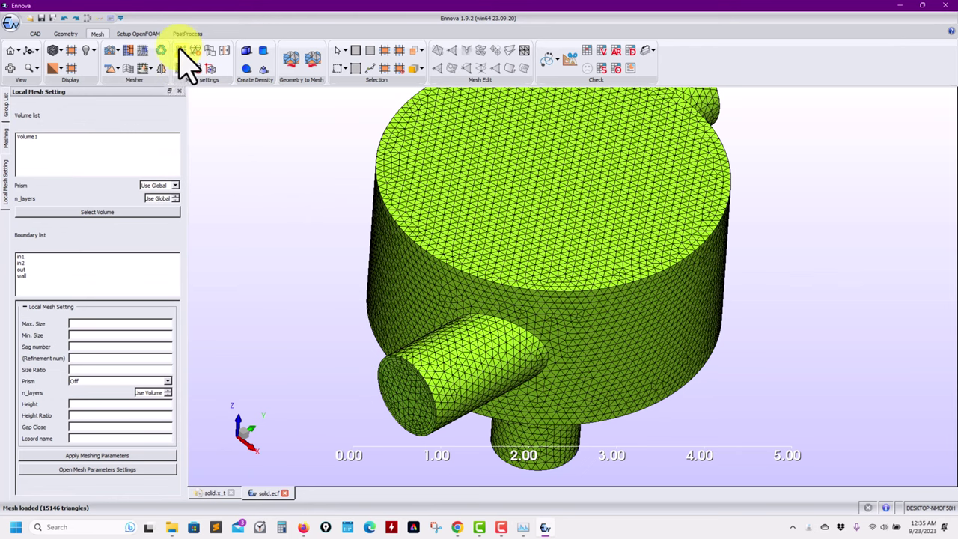
{"action": "left_click", "coordinate": [159, 65]}
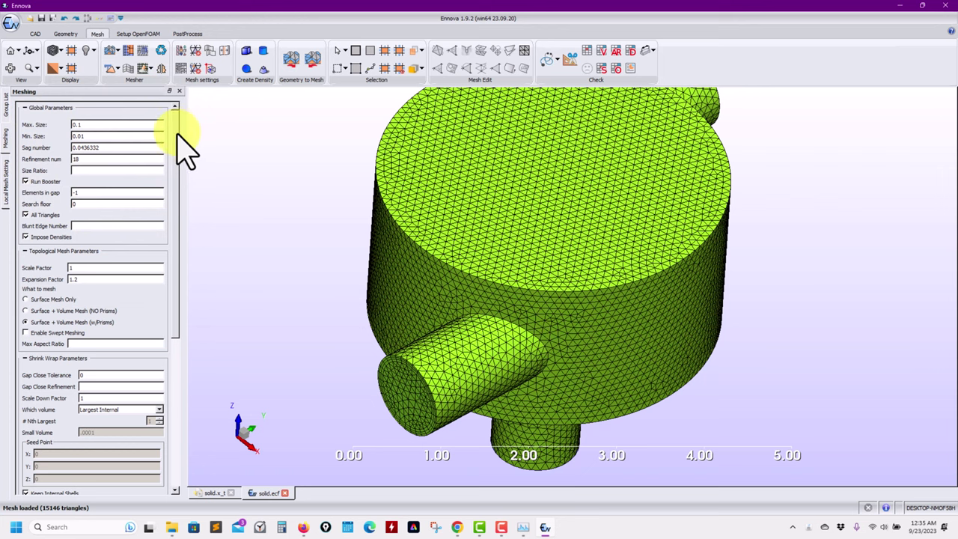
{"action": "scroll", "coordinate": [178, 161], "scroll_direction": "down", "scroll_amount": 3}
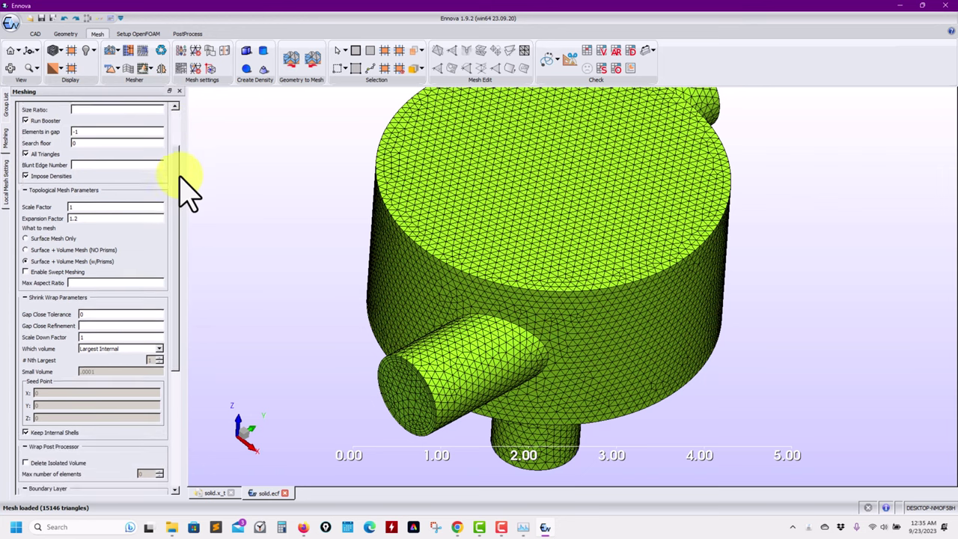
{"action": "left_click", "coordinate": [66, 230]}
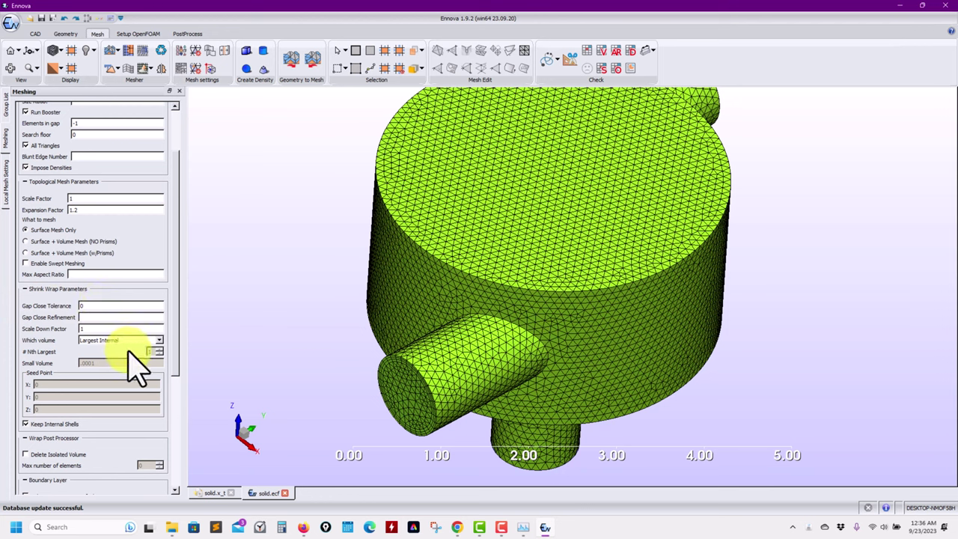
{"action": "left_click", "coordinate": [157, 342]}
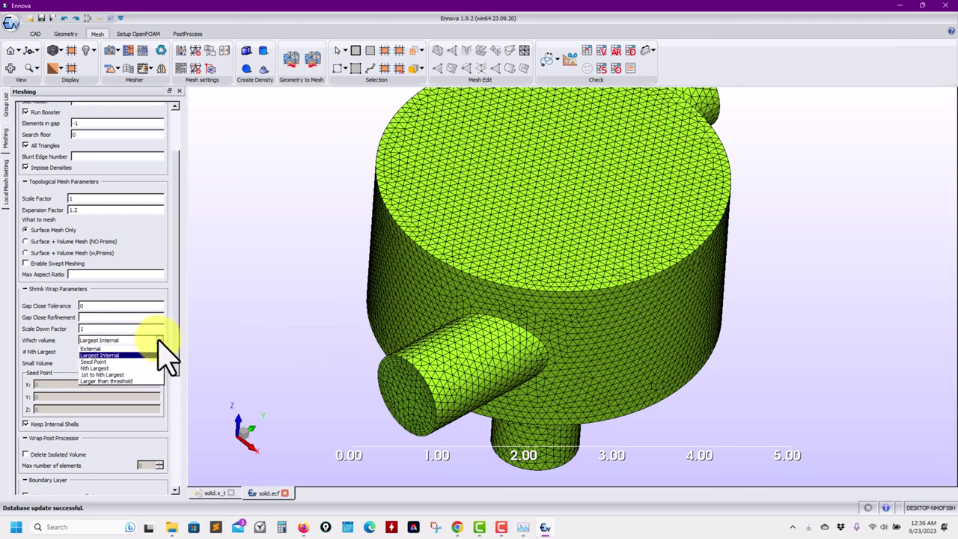
{"action": "left_click", "coordinate": [118, 356]}
{"action": "left_click", "coordinate": [224, 359]}
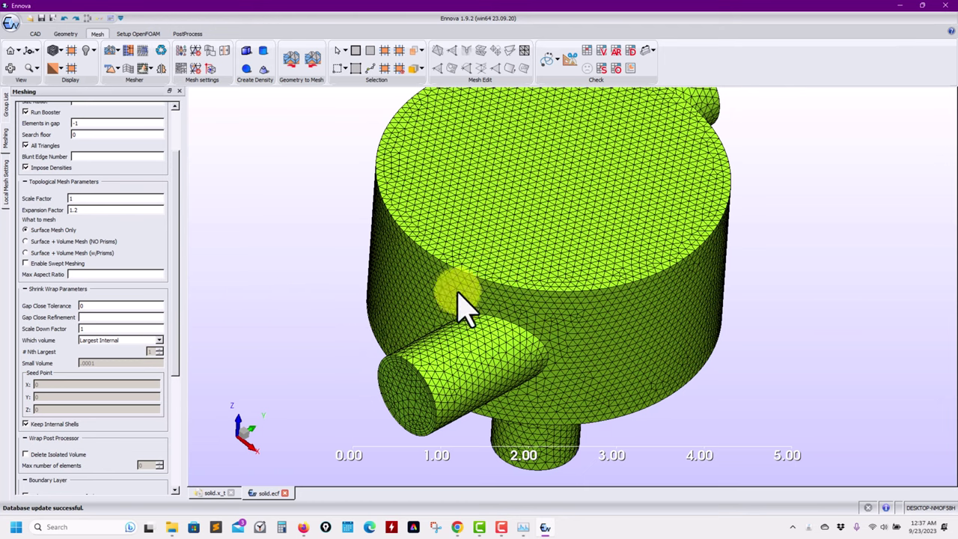
{"action": "left_click", "coordinate": [158, 340]}
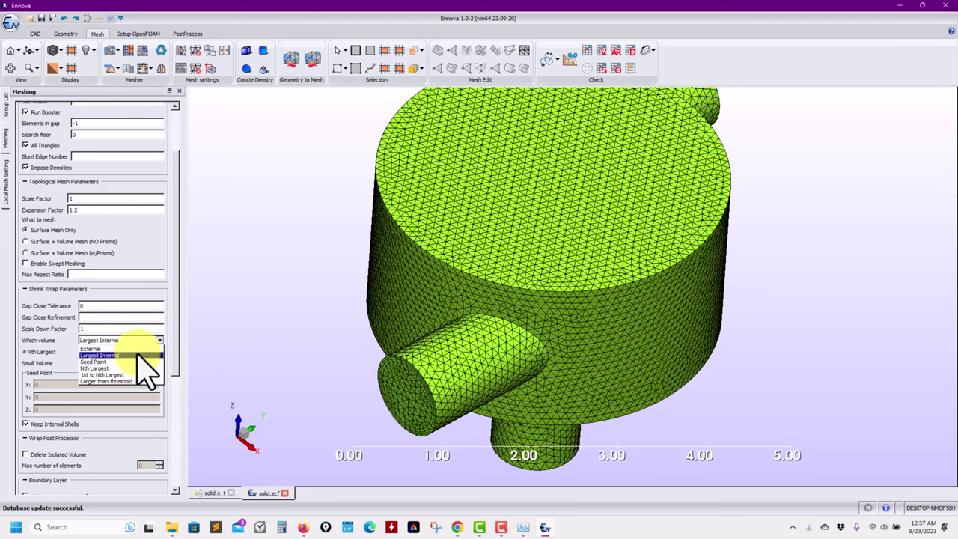
{"action": "left_click", "coordinate": [139, 355]}
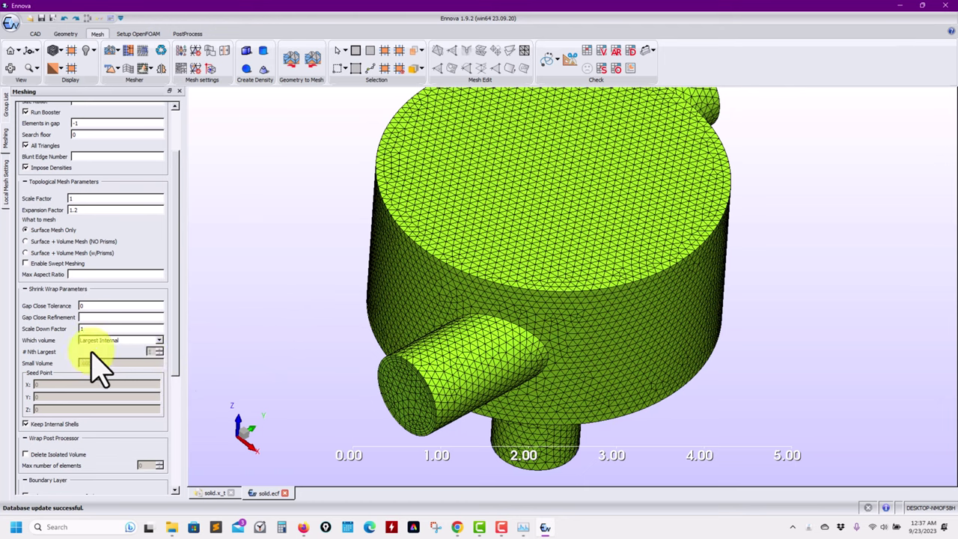
{"action": "scroll", "coordinate": [179, 314], "scroll_direction": "up", "scroll_amount": 3}
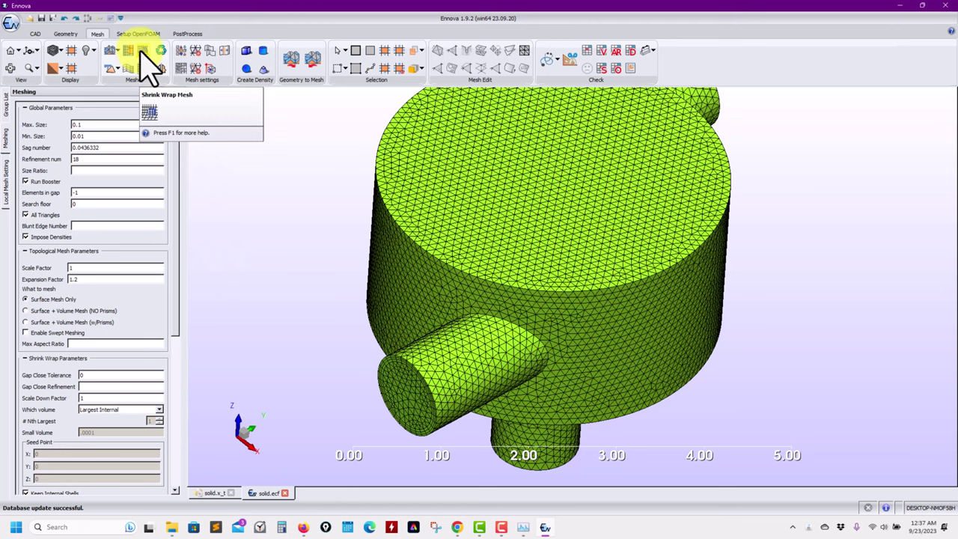
Shrink-wrap remesh the vessel, clearing the old mesh, to get 18838 triangles
{"action": "left_click", "coordinate": [143, 52]}
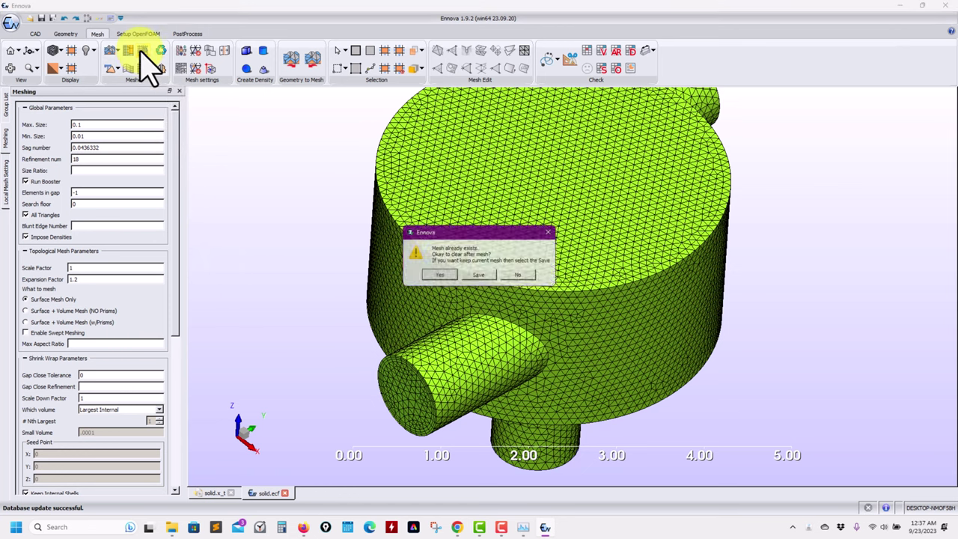
{"action": "left_click", "coordinate": [446, 277]}
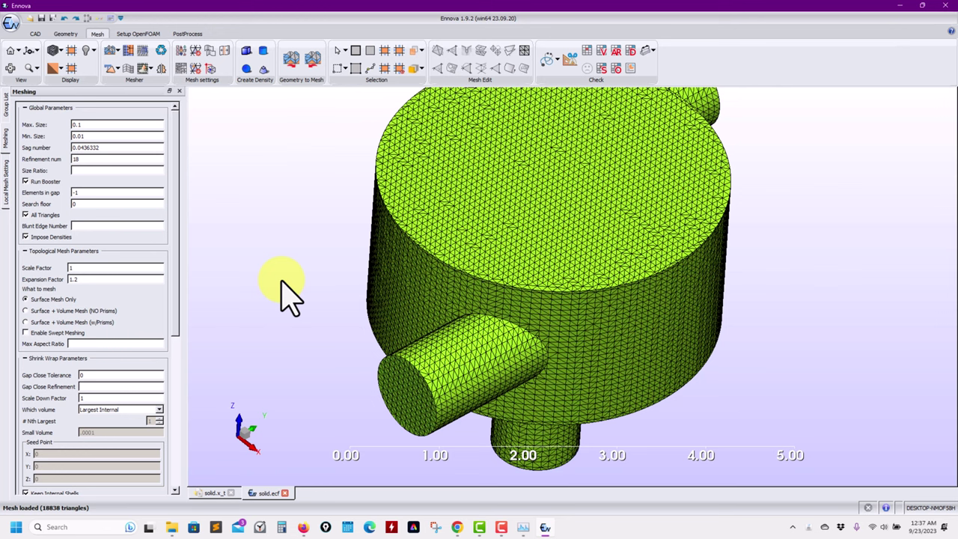
{"action": "left_click_drag", "start_coordinate": [282, 283], "coordinate": [437, 277]}
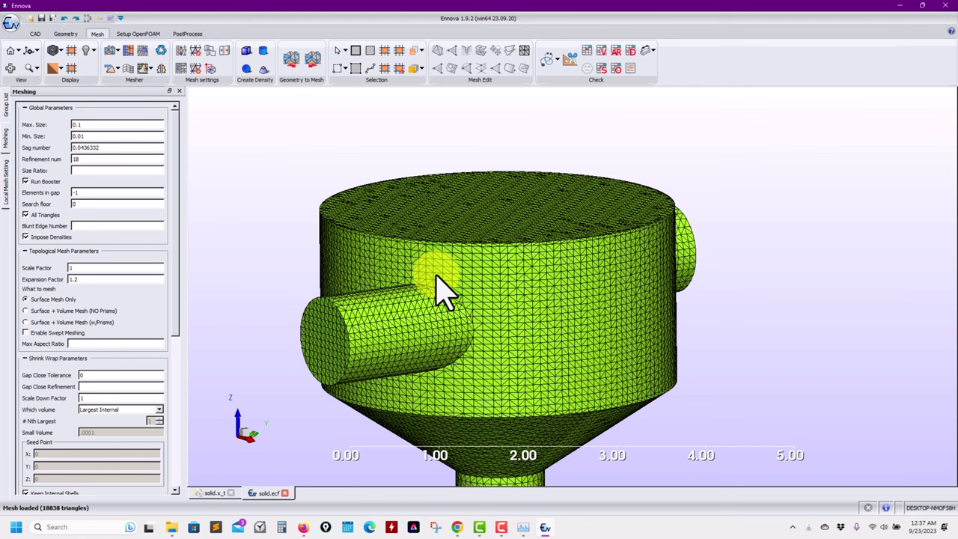
{"action": "scroll", "coordinate": [438, 279], "scroll_direction": "up", "scroll_amount": 2}
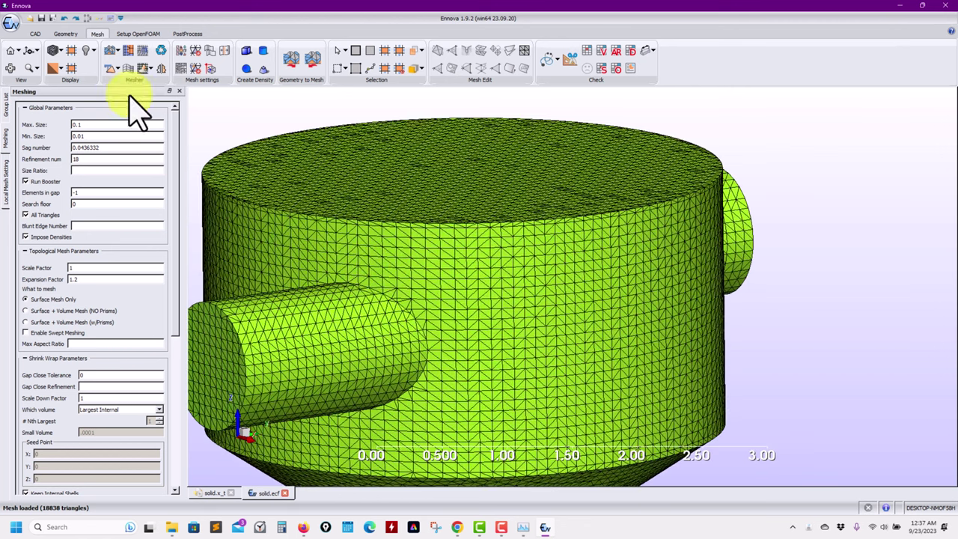
{"action": "middle_click_drag", "start_coordinate": [503, 284], "coordinate": [574, 229]}
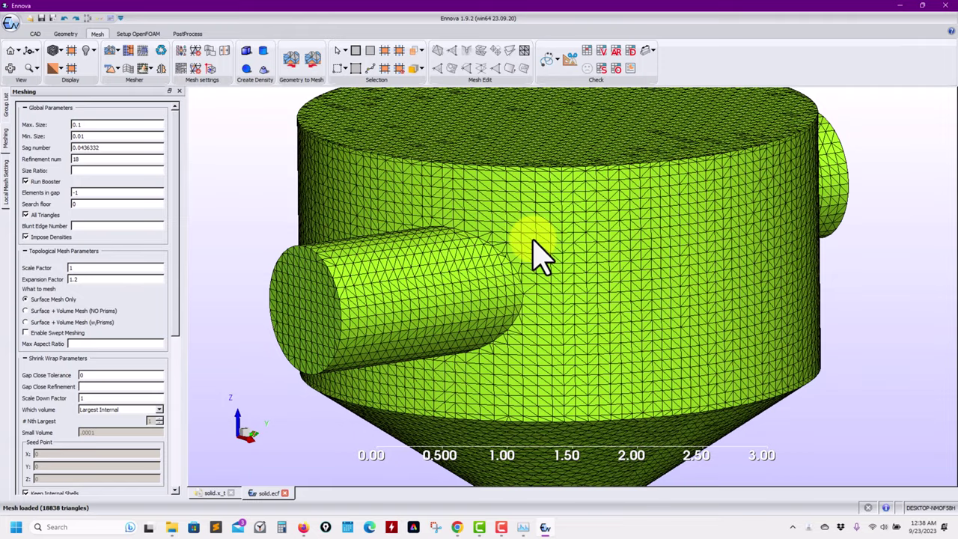
Inspect the new mesh on the cylinder and its side pipe
{"action": "scroll", "coordinate": [533, 251], "scroll_direction": "up", "scroll_amount": 2}
{"action": "left_click_drag", "start_coordinate": [535, 257], "coordinate": [636, 262]}
{"action": "scroll", "coordinate": [696, 266], "scroll_direction": "up", "scroll_amount": 3}
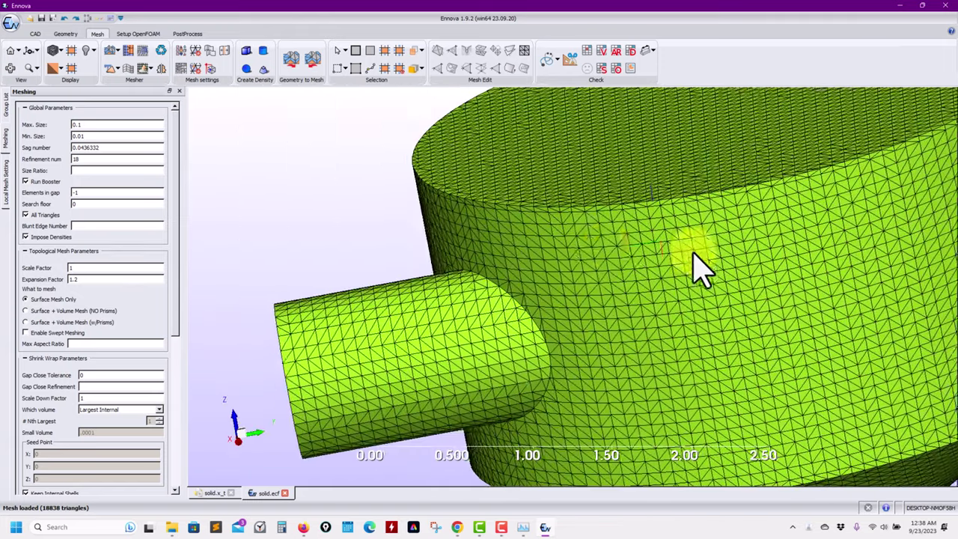
{"action": "left_click_drag", "start_coordinate": [696, 266], "coordinate": [664, 332]}
{"action": "scroll", "coordinate": [699, 327], "scroll_direction": "up", "scroll_amount": 3}
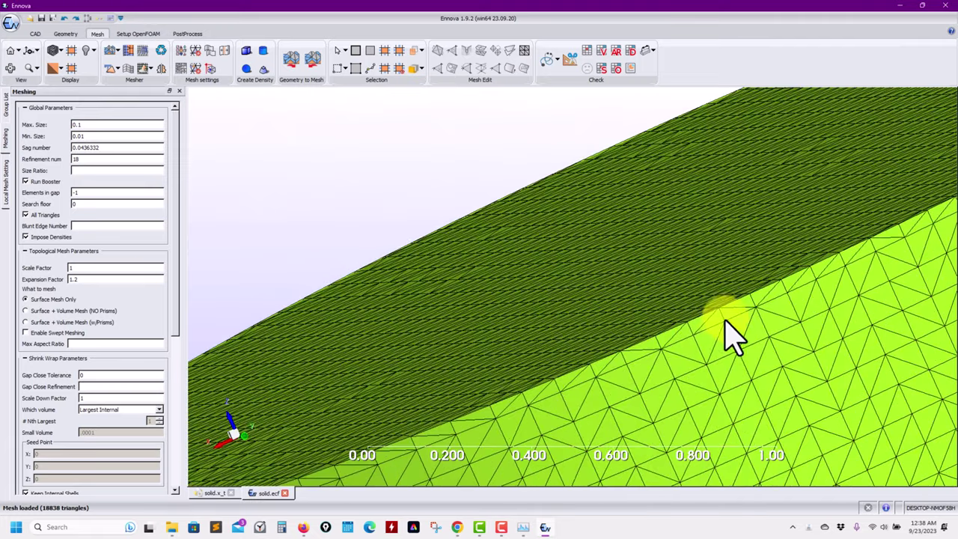
{"action": "scroll", "coordinate": [715, 349], "scroll_direction": "down", "scroll_amount": 8}
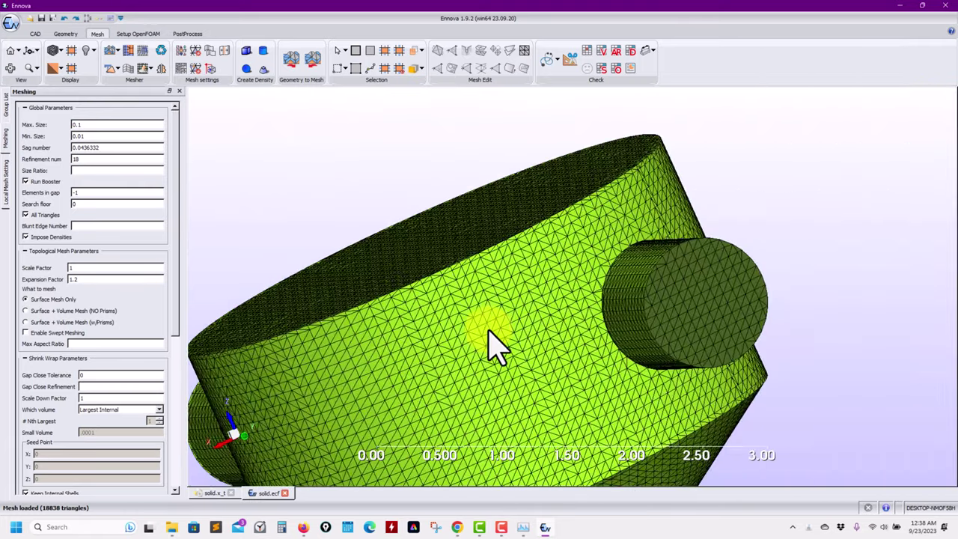
{"action": "left_click_drag", "start_coordinate": [494, 344], "coordinate": [584, 307]}
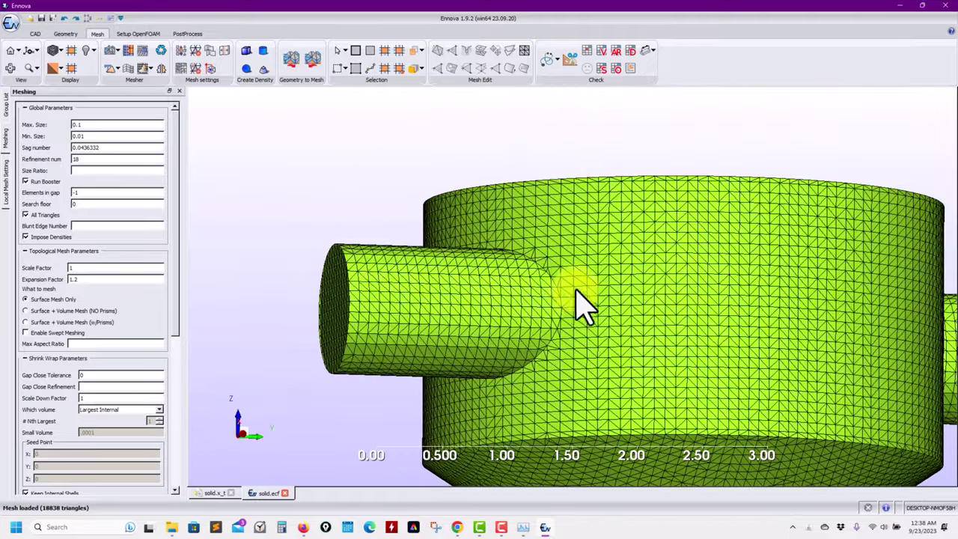
Inspect the mesh across the vessel's top face
{"action": "scroll", "coordinate": [567, 301], "scroll_direction": "down", "scroll_amount": 3}
{"action": "scroll", "coordinate": [525, 277], "scroll_direction": "up", "scroll_amount": 6}
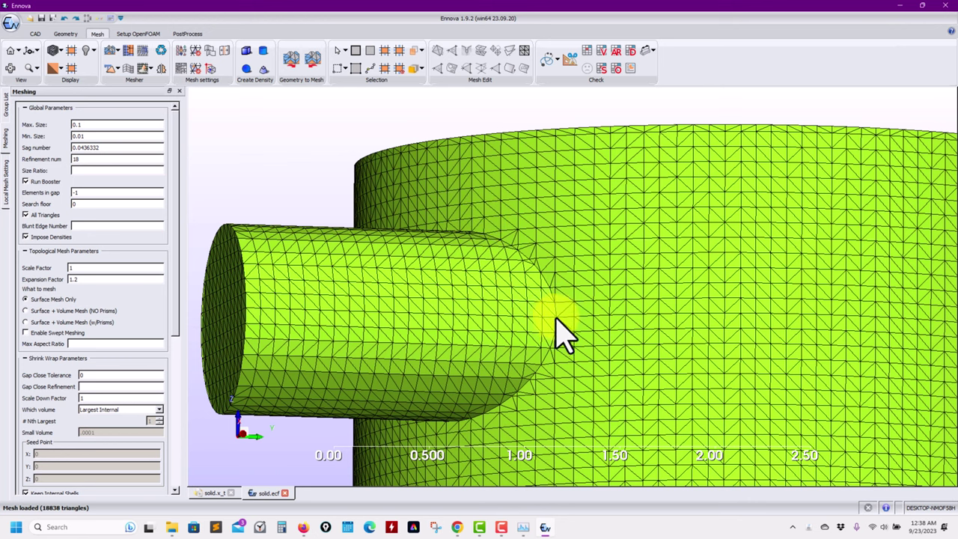
{"action": "scroll", "coordinate": [558, 329], "scroll_direction": "up", "scroll_amount": 2}
{"action": "scroll", "coordinate": [558, 341], "scroll_direction": "down", "scroll_amount": 2}
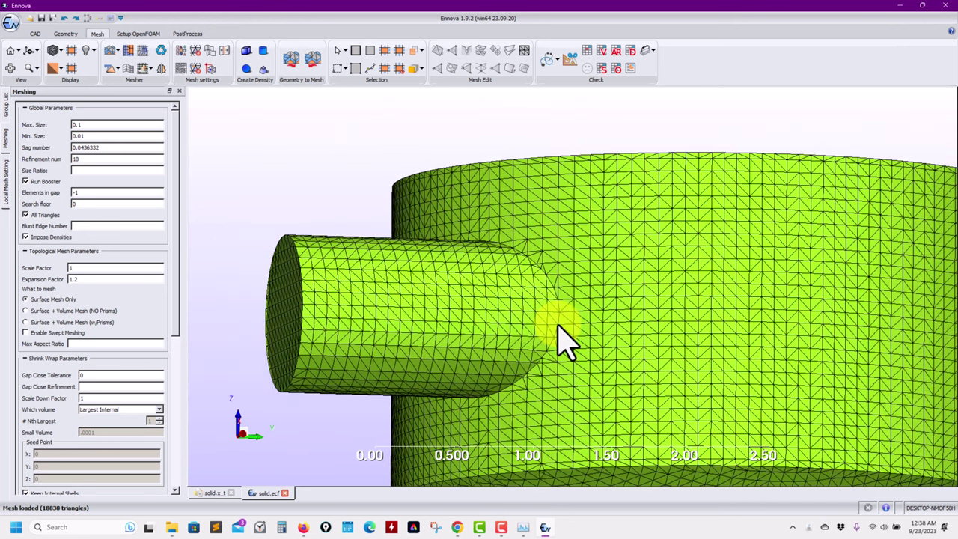
{"action": "middle_click_drag", "start_coordinate": [577, 332], "coordinate": [623, 346]}
{"action": "middle_click_drag", "start_coordinate": [659, 299], "coordinate": [548, 321]}
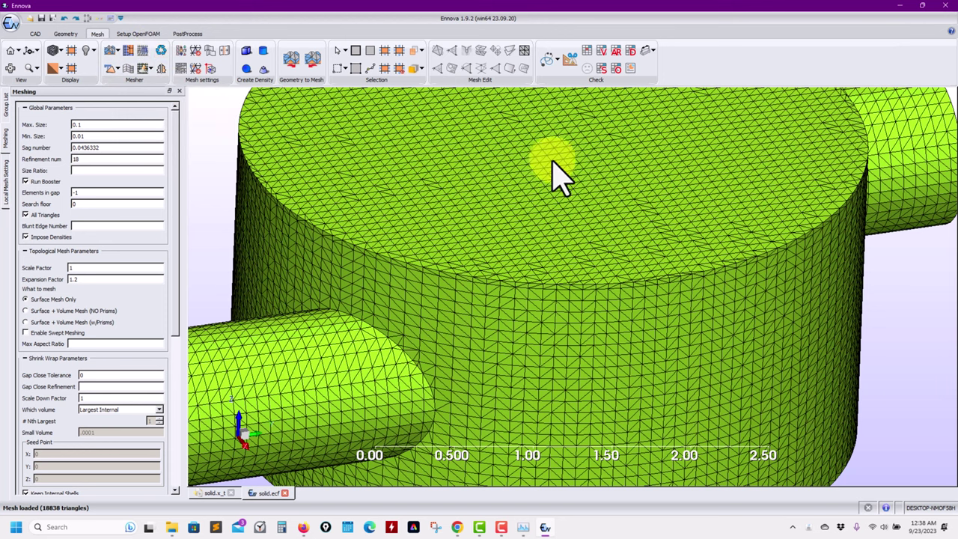
{"action": "middle_click_drag", "start_coordinate": [462, 207], "coordinate": [367, 210]}
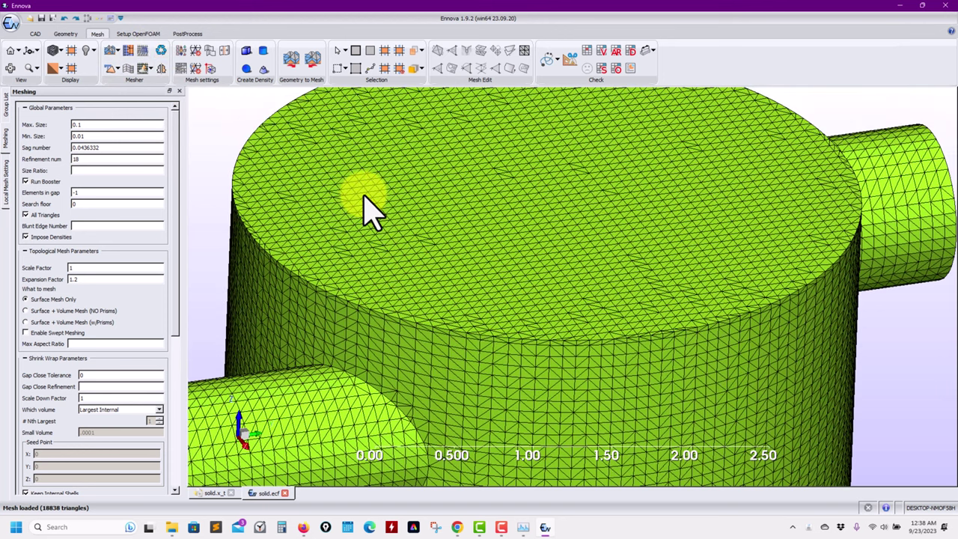
Regenerate the surface mesh with smoothing and inspect the left and right pipe ends
{"action": "left_click", "coordinate": [158, 50]}
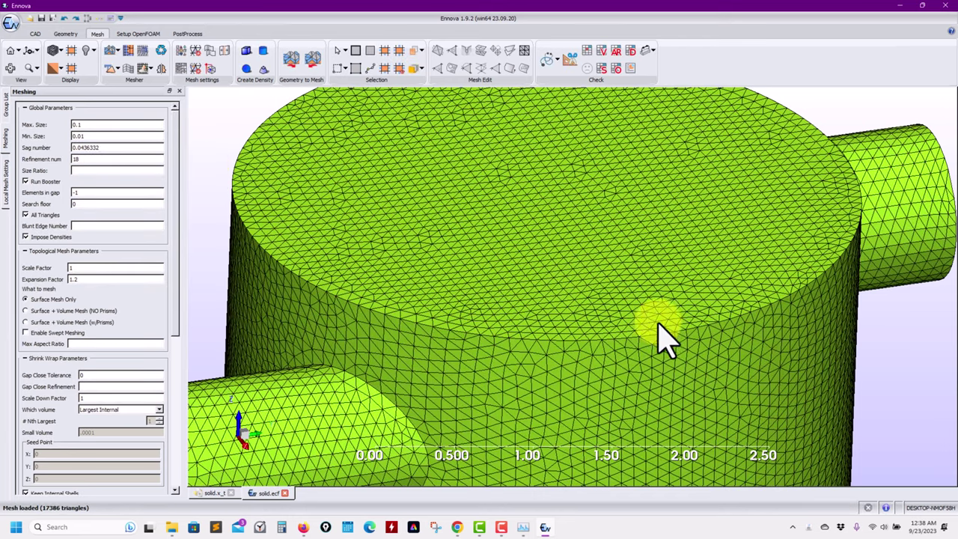
{"action": "left_click_drag", "start_coordinate": [398, 321], "coordinate": [561, 322]}
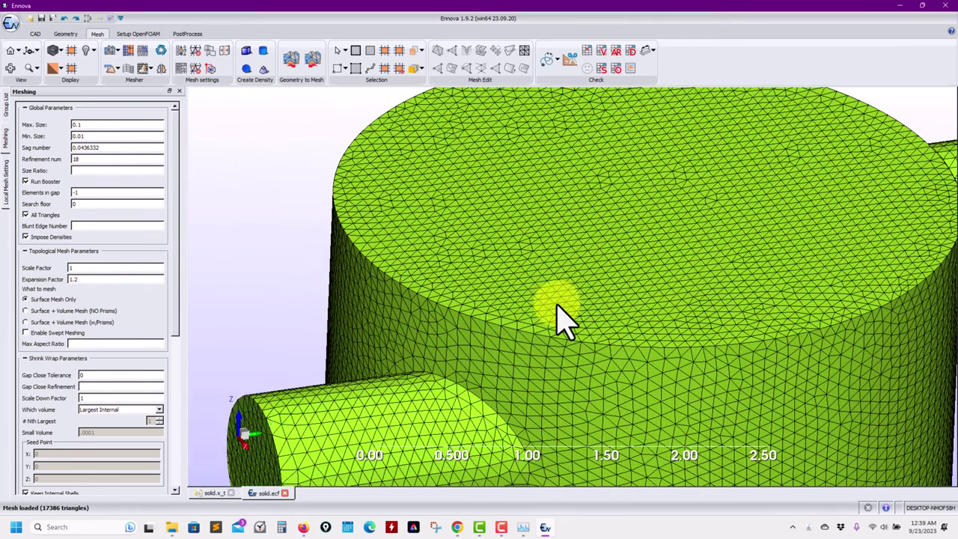
{"action": "scroll", "coordinate": [633, 266], "scroll_direction": "down", "scroll_amount": 3}
{"action": "scroll", "coordinate": [633, 268], "scroll_direction": "up", "scroll_amount": 6}
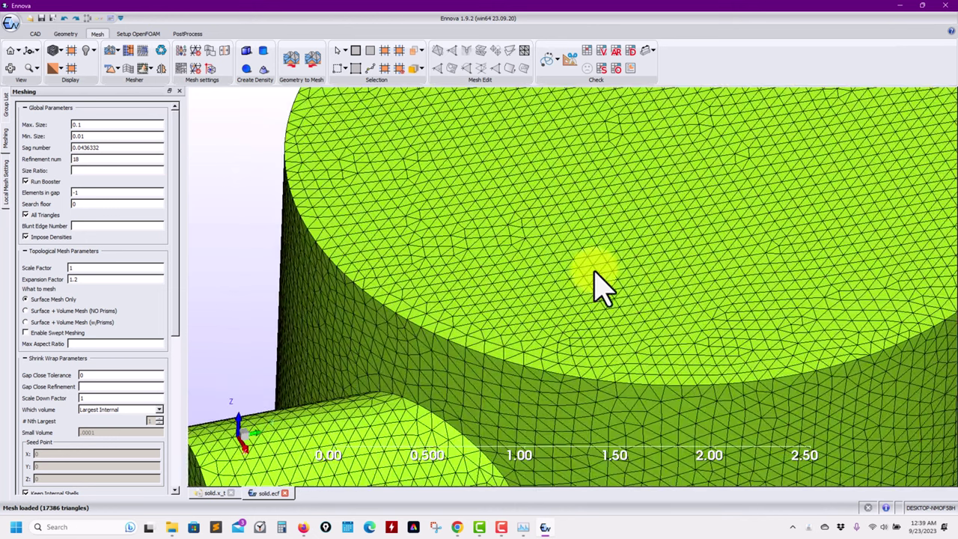
{"action": "left_click_drag", "start_coordinate": [599, 289], "coordinate": [567, 267]}
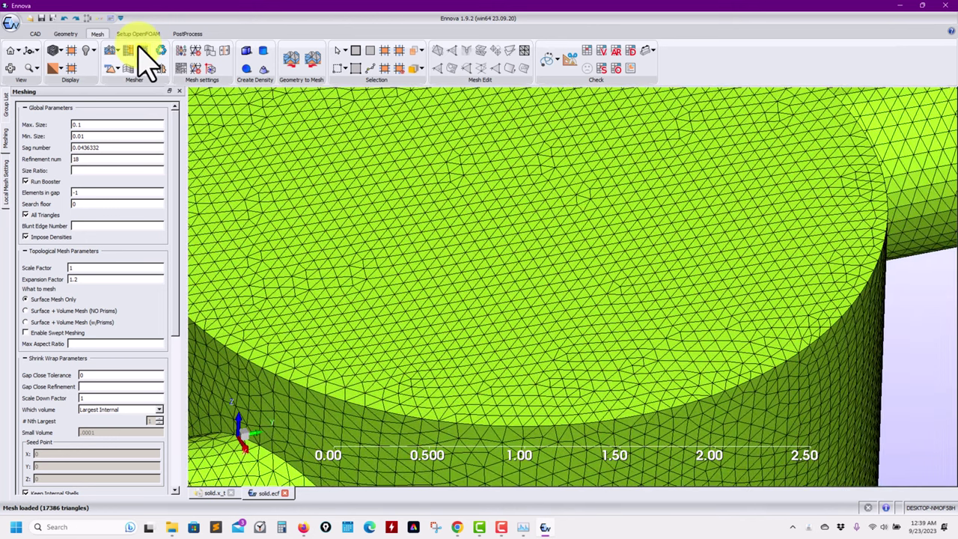
{"action": "scroll", "coordinate": [427, 268], "scroll_direction": "down", "scroll_amount": 3}
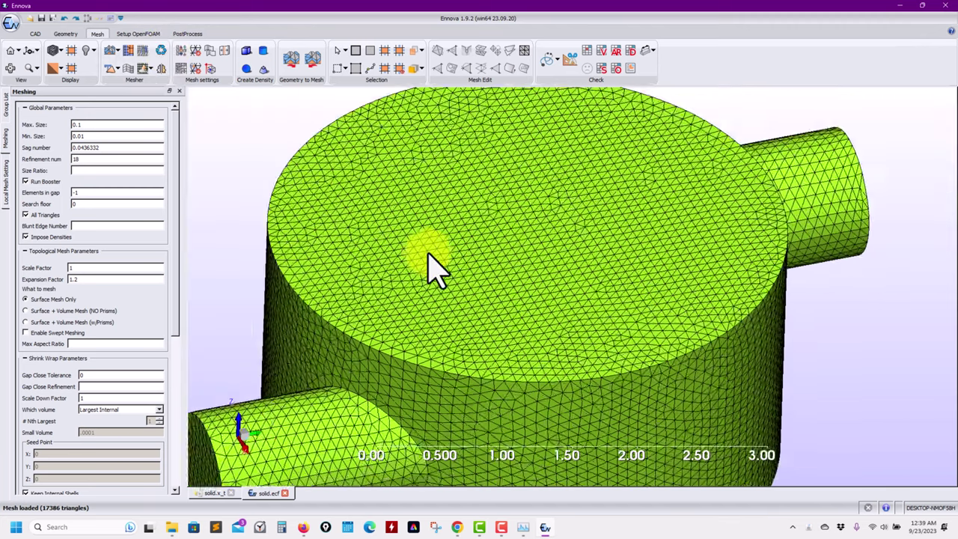
{"action": "scroll", "coordinate": [474, 255], "scroll_direction": "up", "scroll_amount": 2}
{"action": "left_click_drag", "start_coordinate": [480, 259], "coordinate": [528, 247]}
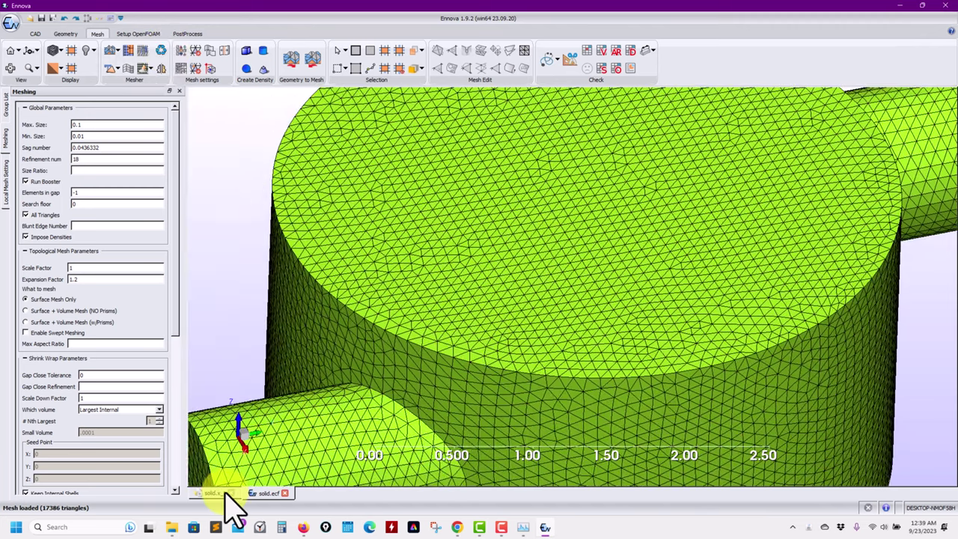
Switch to the solid.ecf model and zoom out on its meshed vessel
{"action": "left_click", "coordinate": [217, 495]}
{"action": "left_click_drag", "start_coordinate": [469, 347], "coordinate": [577, 353]}
{"action": "scroll", "coordinate": [482, 337], "scroll_direction": "up", "scroll_amount": 3}
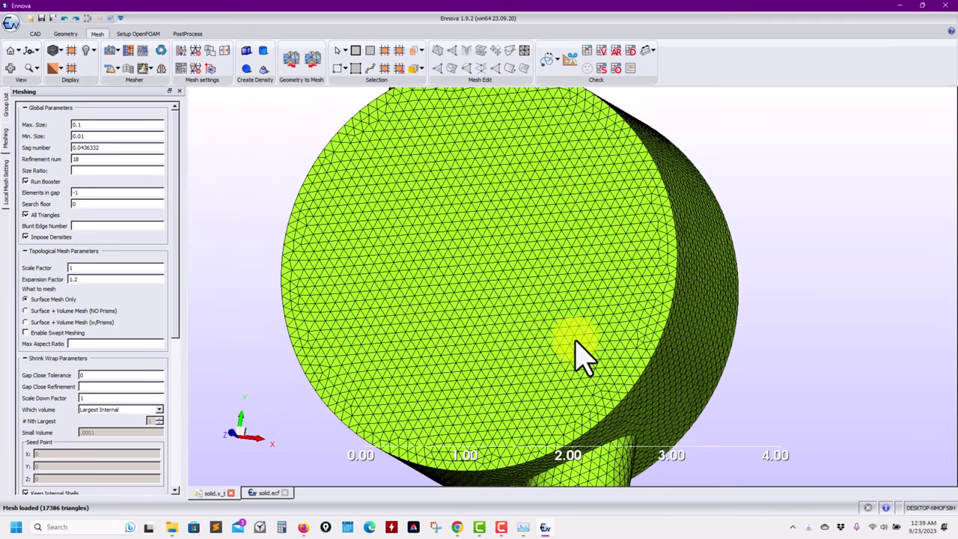
{"action": "left_click", "coordinate": [263, 494]}
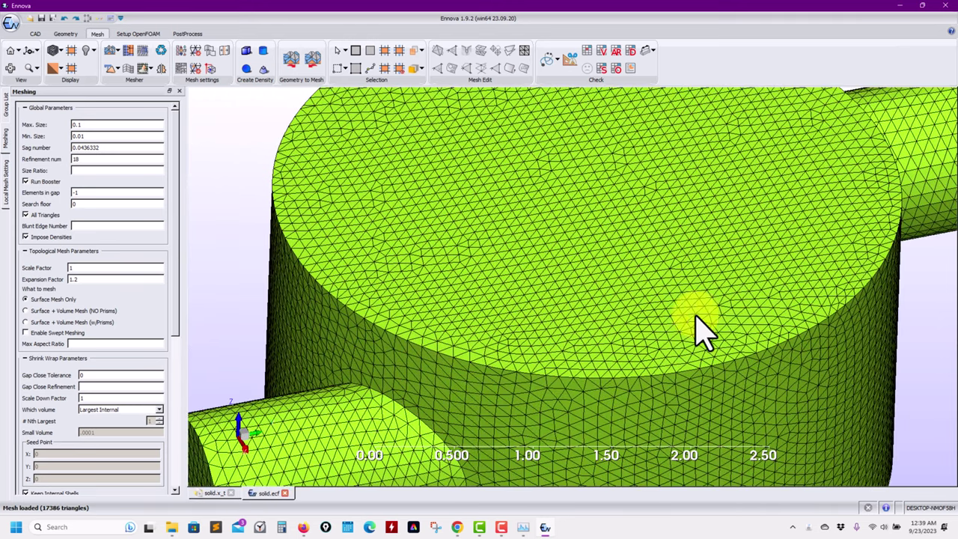
{"action": "scroll", "coordinate": [513, 324], "scroll_direction": "down", "scroll_amount": 5}
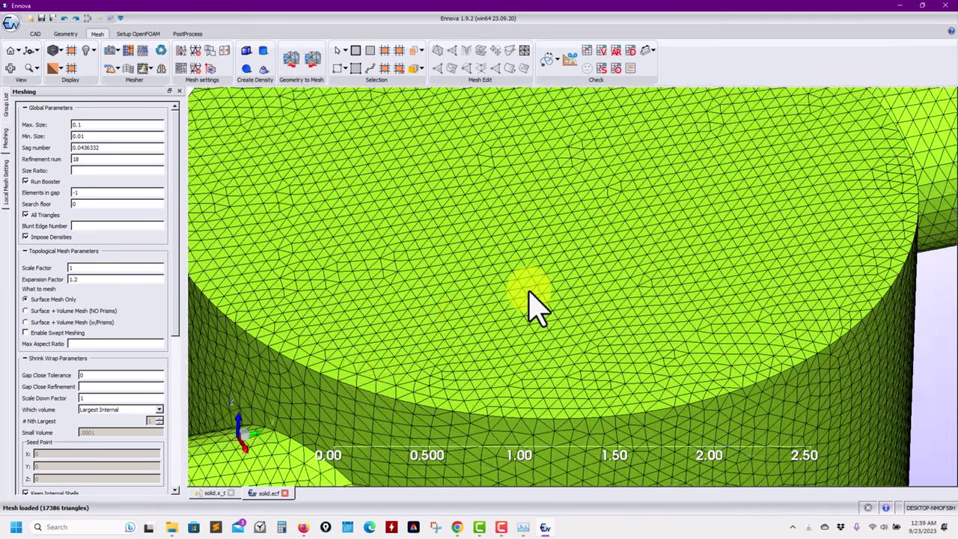
{"action": "scroll", "coordinate": [464, 311], "scroll_direction": "down", "scroll_amount": 1}
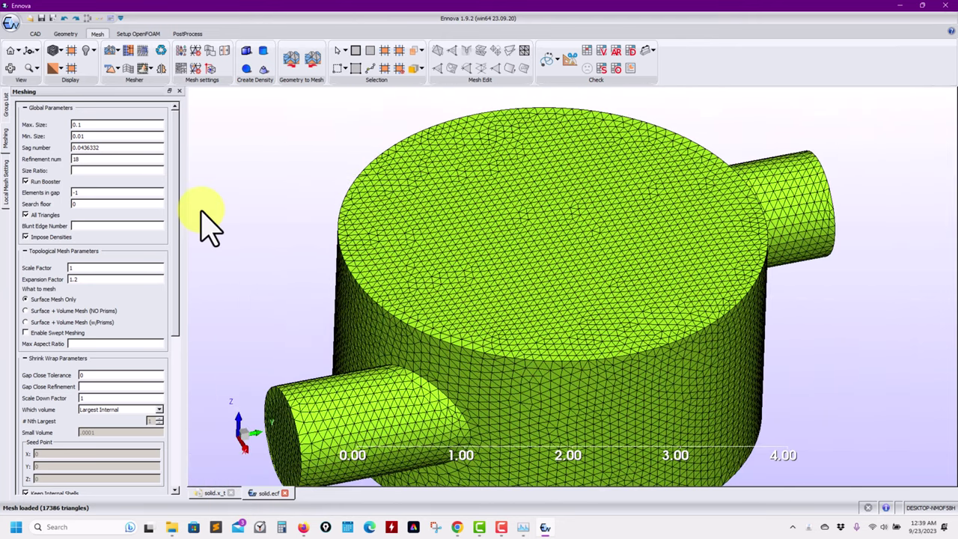
Clear the existing solid.ecf mesh and regenerate a 17386-triangle surface mesh
{"action": "left_click", "coordinate": [143, 50]}
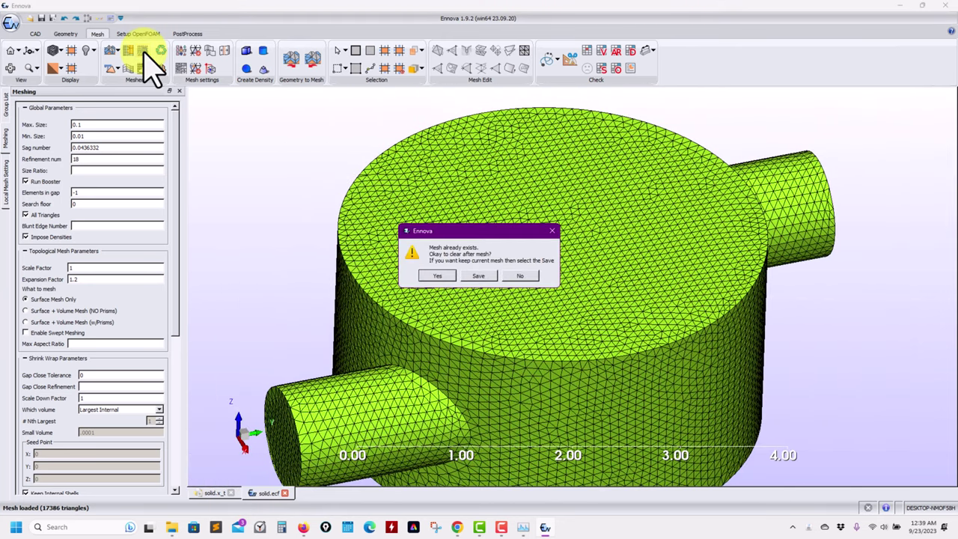
{"action": "left_click", "coordinate": [440, 277]}
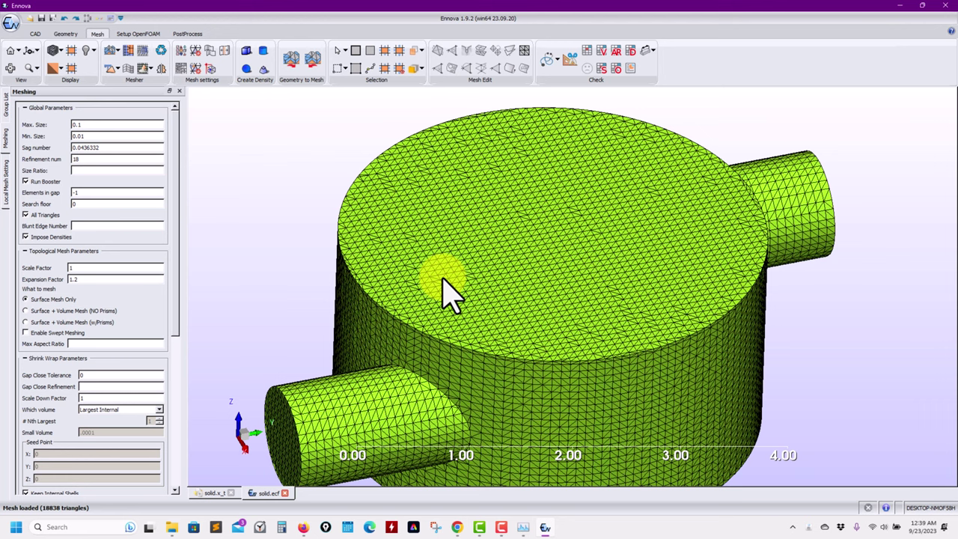
{"action": "scroll", "coordinate": [552, 262], "scroll_direction": "up", "scroll_amount": 4}
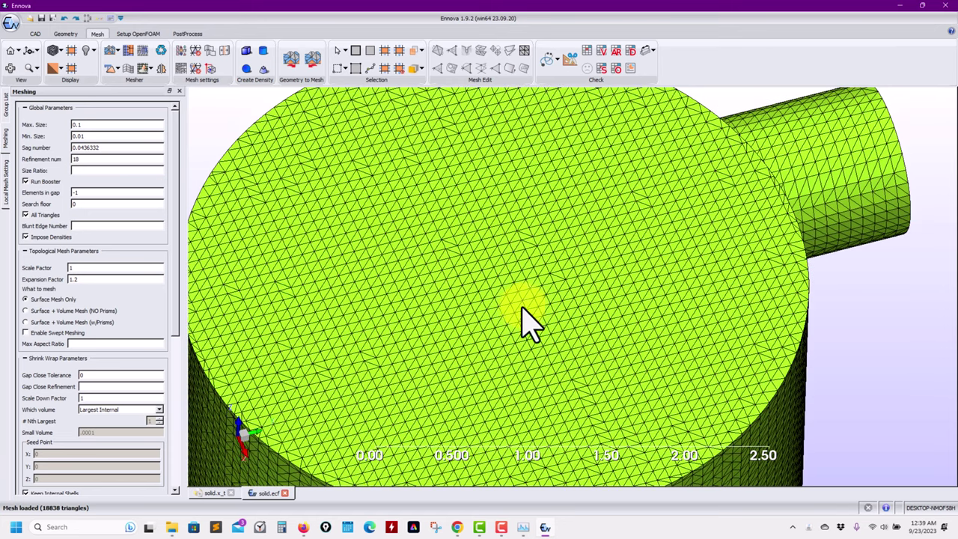
{"action": "left_click", "coordinate": [162, 51]}
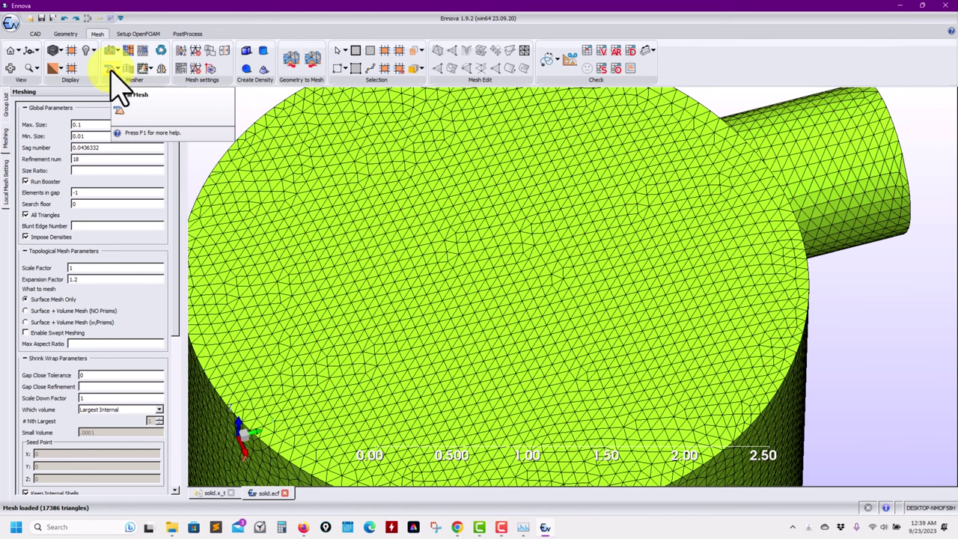
Frame the whole meshed body and bring up the Files to Open dialog
{"action": "scroll", "coordinate": [471, 229], "scroll_direction": "down", "scroll_amount": 5}
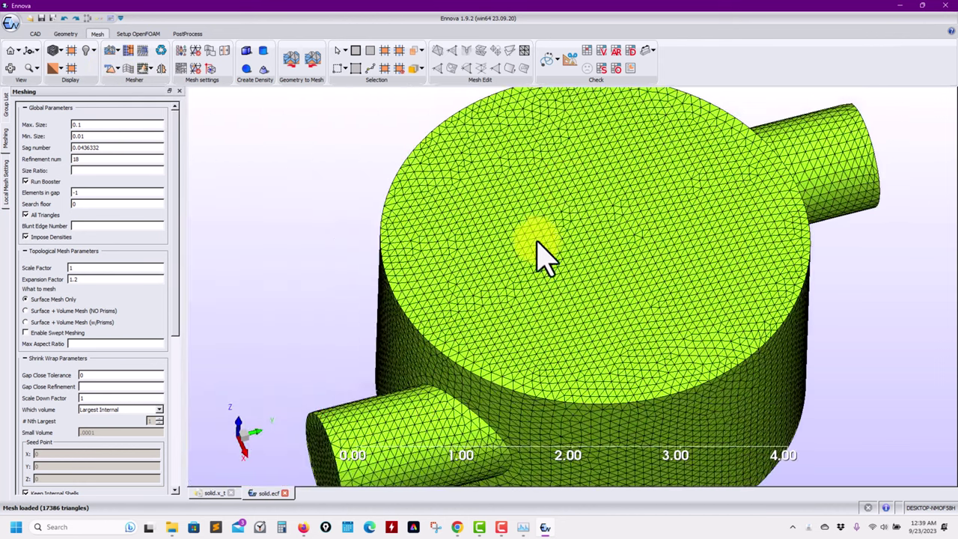
{"action": "left_click_drag", "start_coordinate": [537, 241], "coordinate": [533, 285]}
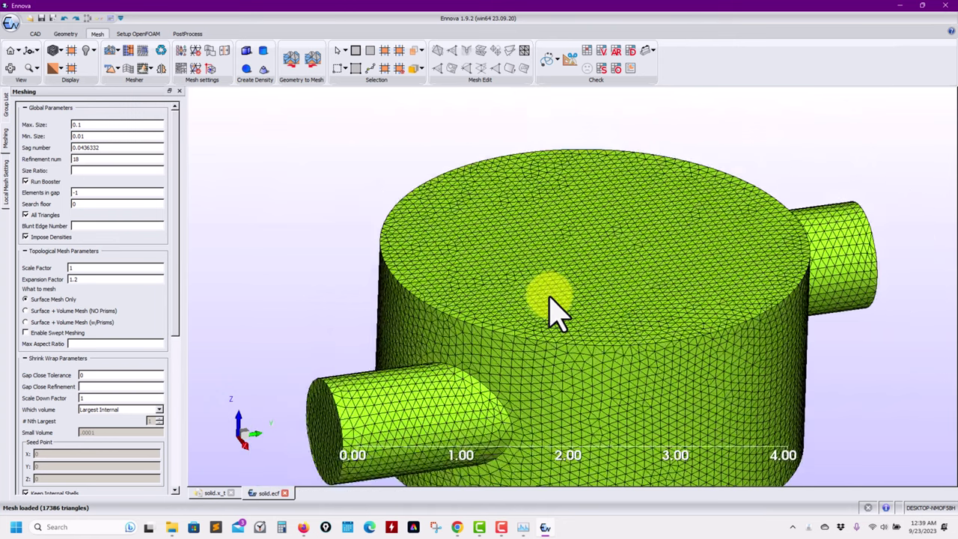
{"action": "scroll", "coordinate": [554, 322], "scroll_direction": "down", "scroll_amount": 3}
{"action": "left_click_drag", "start_coordinate": [561, 337], "coordinate": [532, 254]}
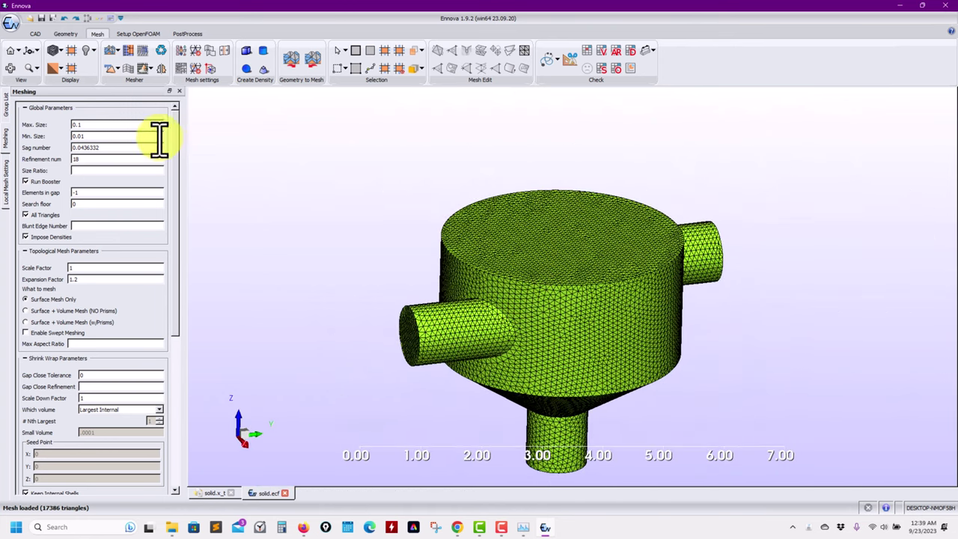
{"action": "left_click", "coordinate": [30, 21]}
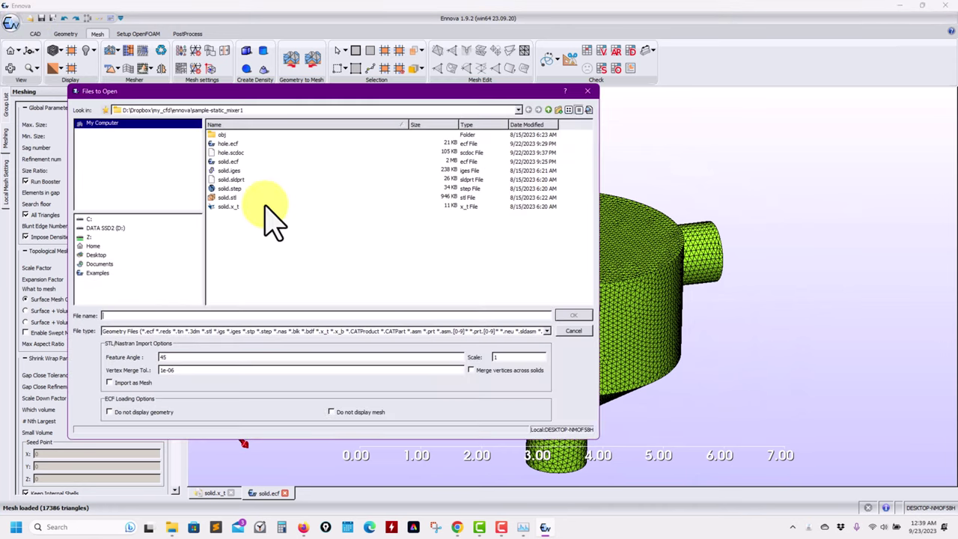
Open solid.stl as a new document and show its meshing parameters (Max. Size 0.1, Refinement 18)
{"action": "left_click", "coordinate": [234, 198]}
{"action": "double_click", "coordinate": [233, 199]}
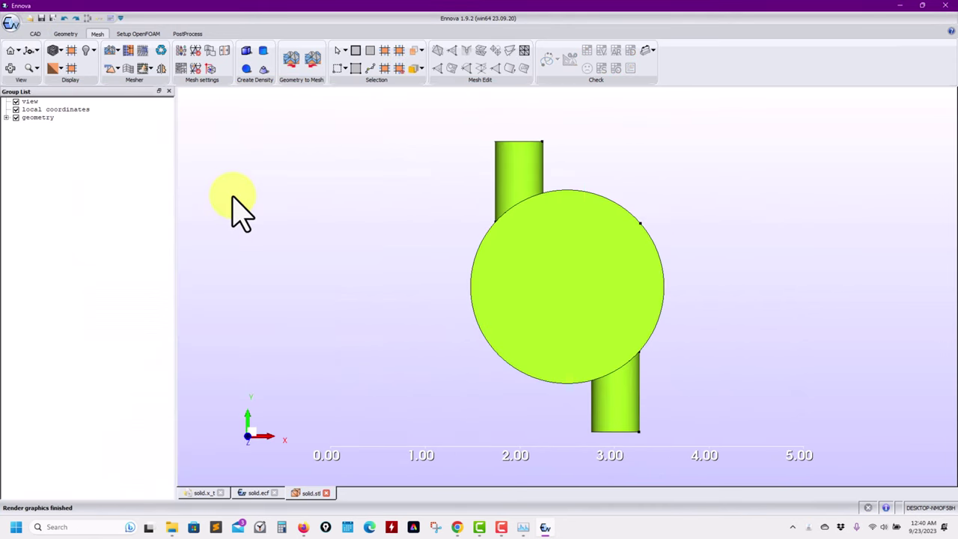
{"action": "left_click_drag", "start_coordinate": [338, 161], "coordinate": [567, 300]}
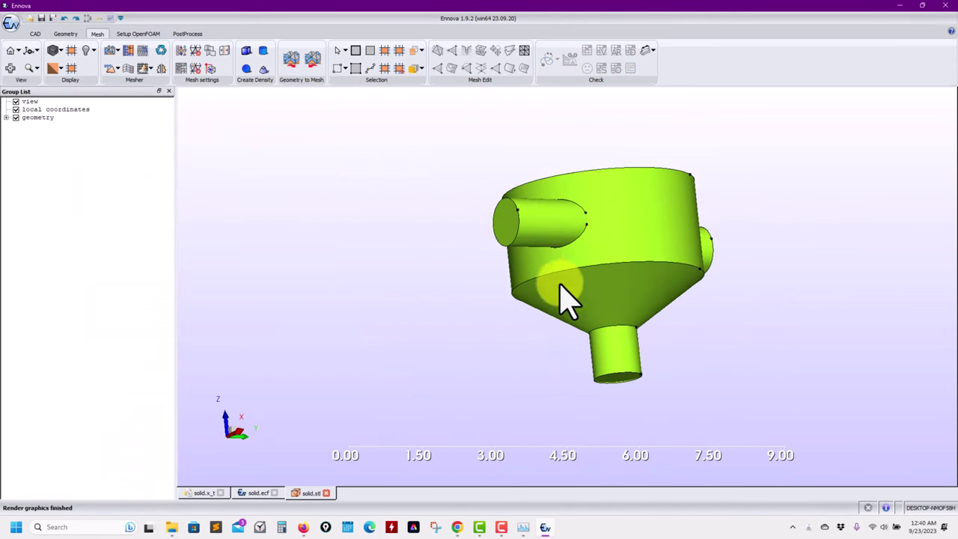
{"action": "scroll", "coordinate": [555, 296], "scroll_direction": "up", "scroll_amount": 5}
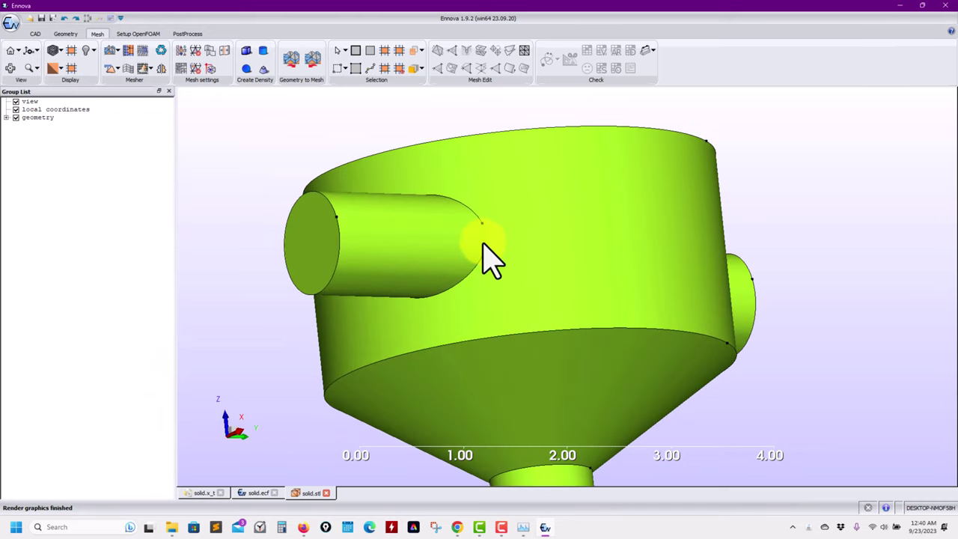
{"action": "left_click_drag", "start_coordinate": [481, 250], "coordinate": [520, 306]}
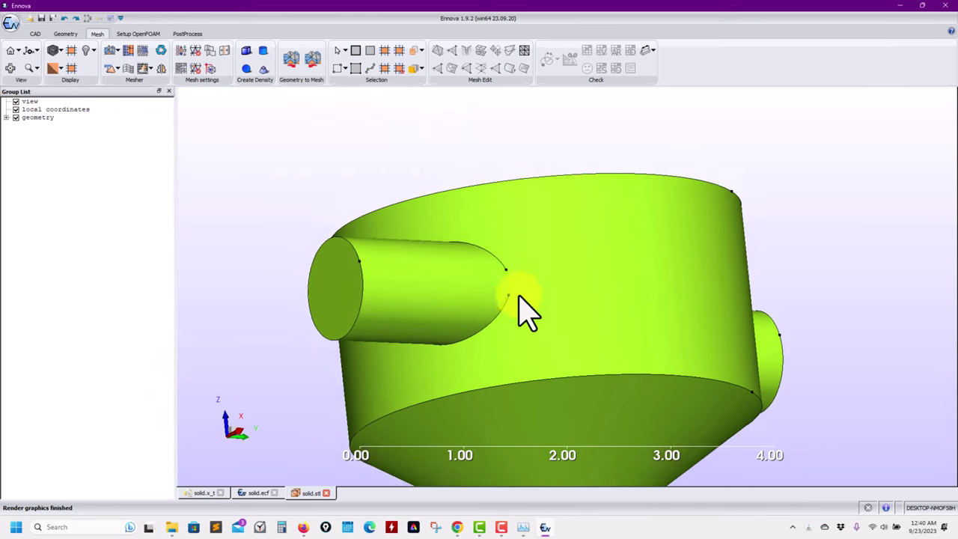
{"action": "scroll", "coordinate": [490, 285], "scroll_direction": "up", "scroll_amount": 5}
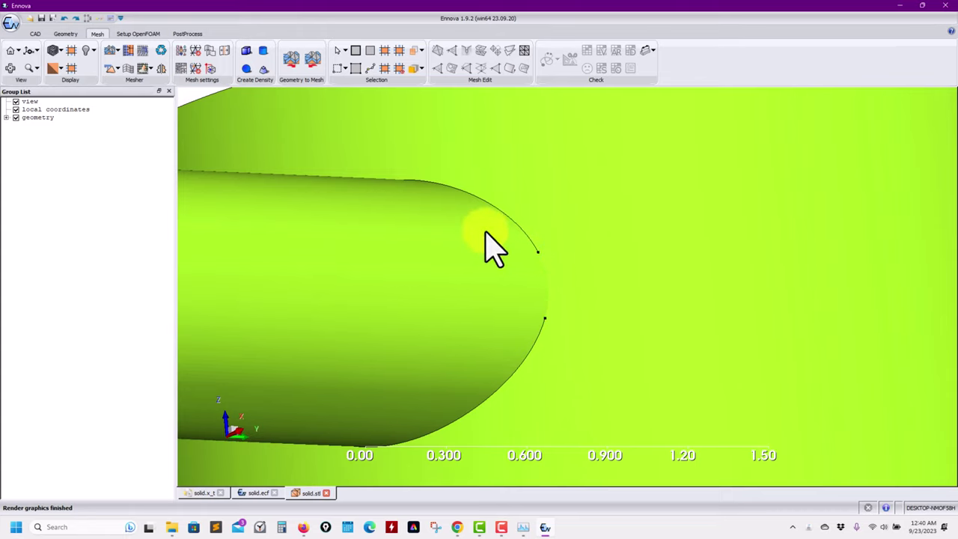
{"action": "left_click_drag", "start_coordinate": [486, 247], "coordinate": [535, 221]}
{"action": "left_click", "coordinate": [145, 51]}
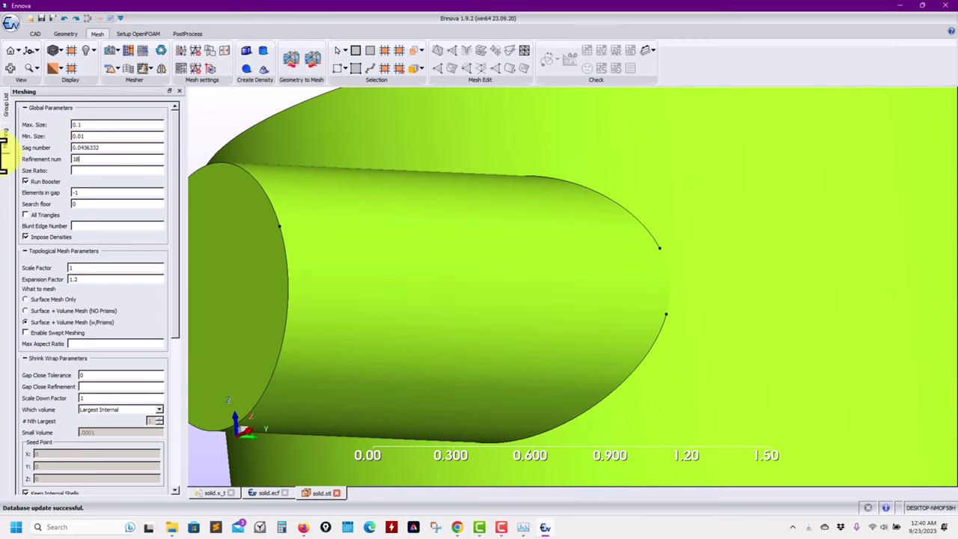
Mesh solid.stl as surface only into 16818 triangles and inspect the side pipe junction
{"action": "left_click", "coordinate": [45, 299]}
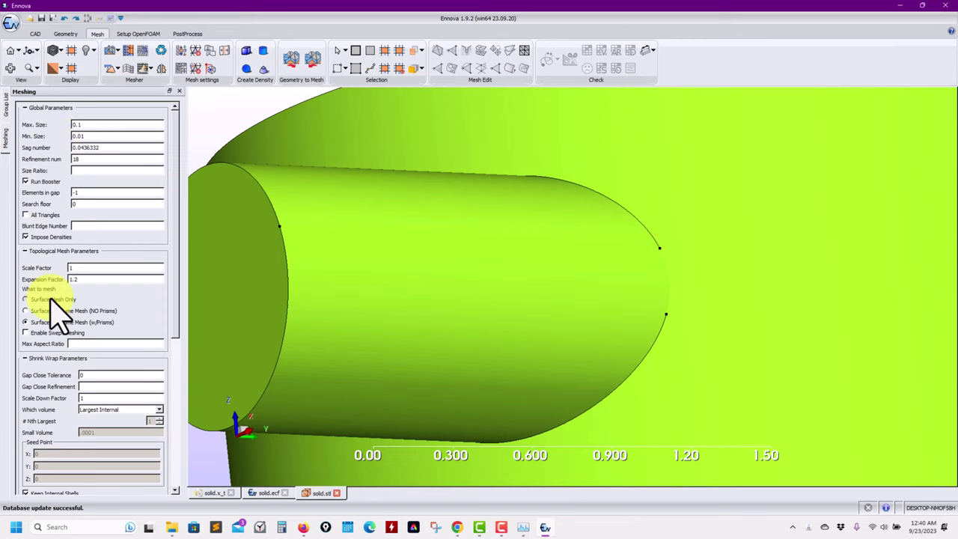
{"action": "left_click", "coordinate": [116, 69]}
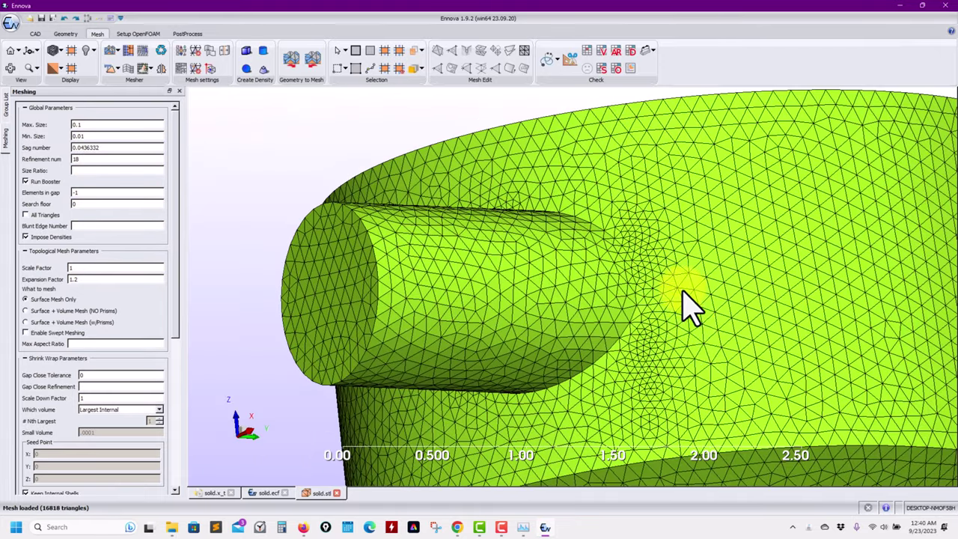
{"action": "left_click_drag", "start_coordinate": [682, 294], "coordinate": [641, 220]}
{"action": "left_click_drag", "start_coordinate": [637, 257], "coordinate": [631, 270]}
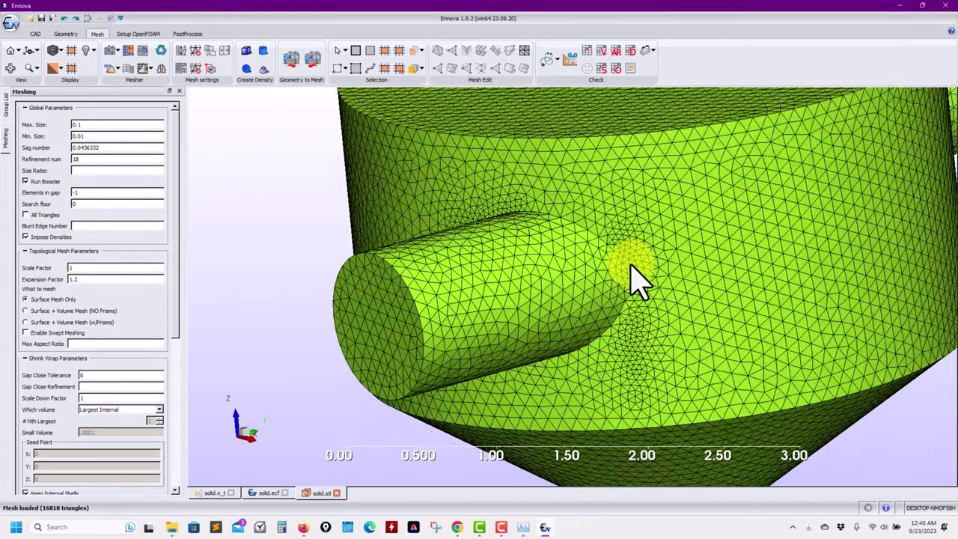
{"action": "scroll", "coordinate": [633, 267], "scroll_direction": "down", "scroll_amount": 2}
{"action": "scroll", "coordinate": [628, 294], "scroll_direction": "up", "scroll_amount": 5}
{"action": "scroll", "coordinate": [635, 272], "scroll_direction": "up", "scroll_amount": 3}
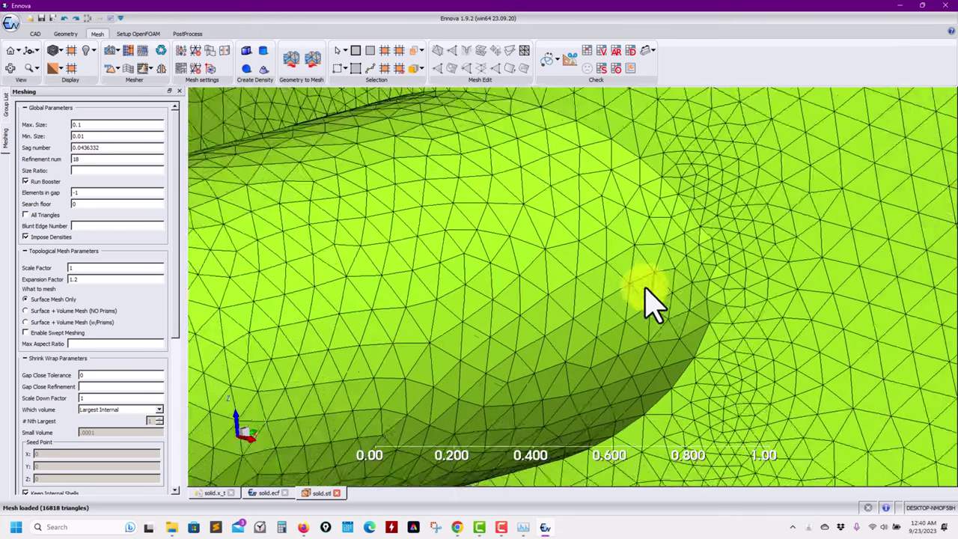
{"action": "scroll", "coordinate": [650, 303], "scroll_direction": "up", "scroll_amount": 2}
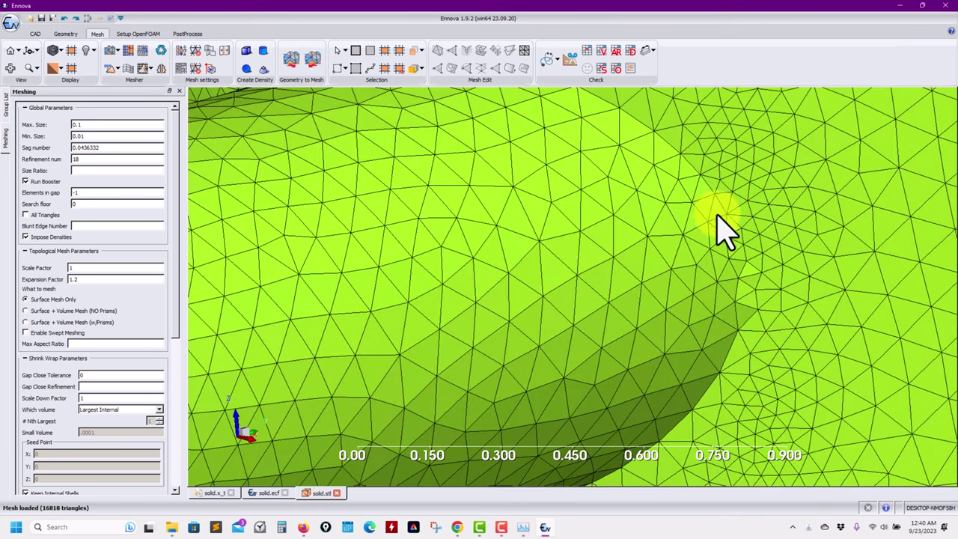
{"action": "scroll", "coordinate": [728, 338], "scroll_direction": "down", "scroll_amount": 1}
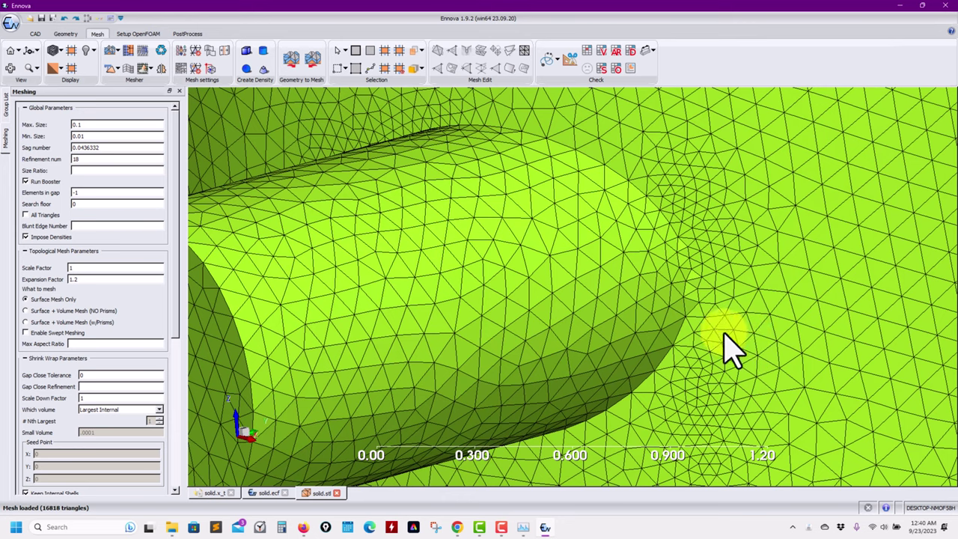
Shrink-wrap remesh solid.stl into 8442 quadrilaterals and 2072 triangles, replacing the old mesh
{"action": "left_click", "coordinate": [143, 50]}
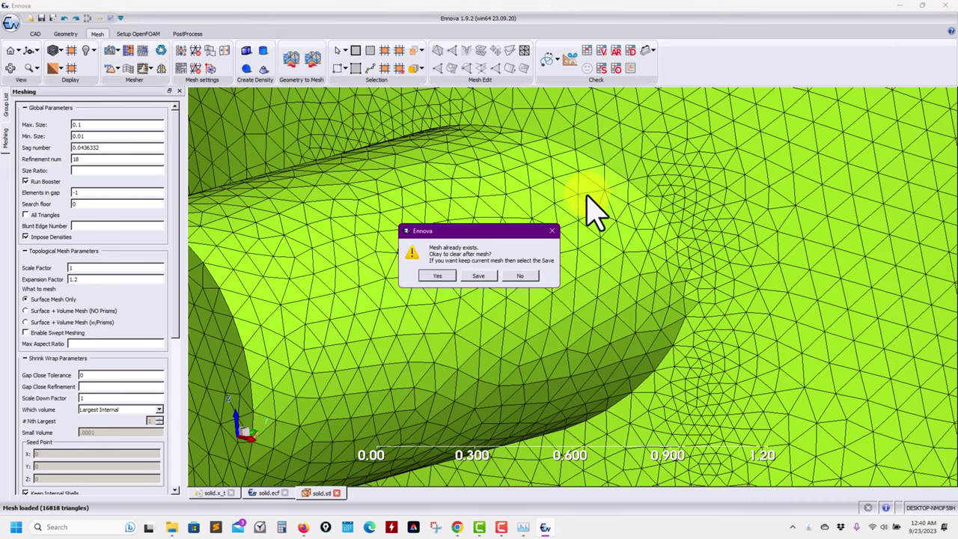
{"action": "left_click", "coordinate": [440, 277]}
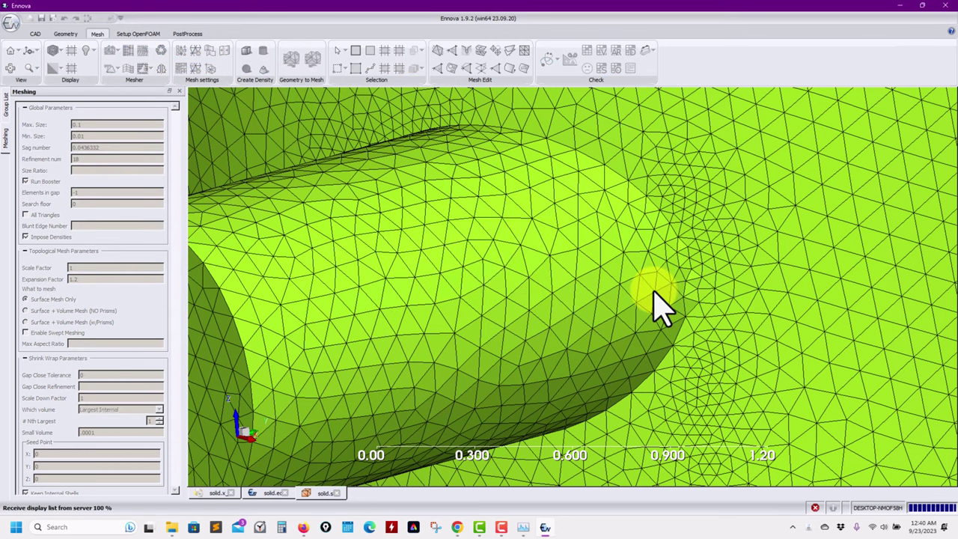
{"action": "scroll", "coordinate": [652, 306], "scroll_direction": "down", "scroll_amount": 5}
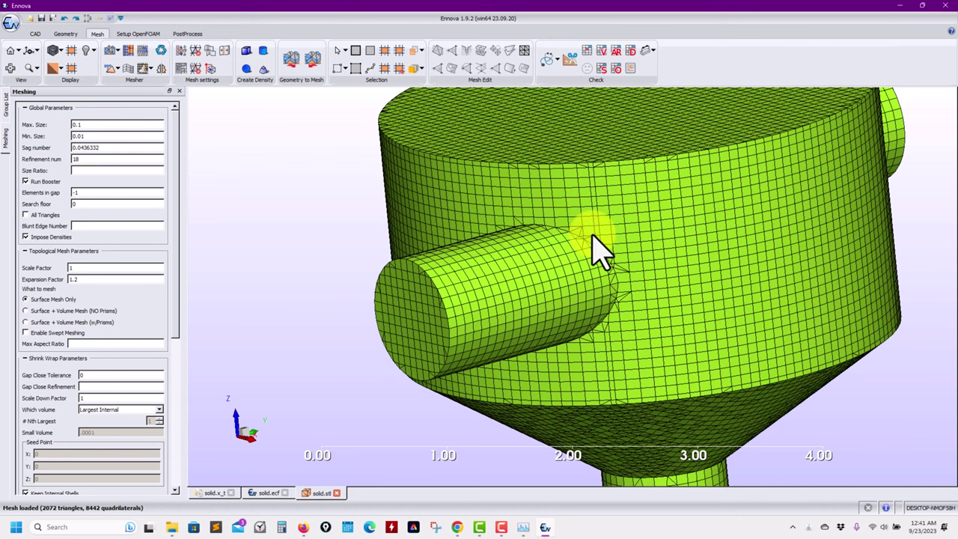
{"action": "left_click", "coordinate": [164, 52]}
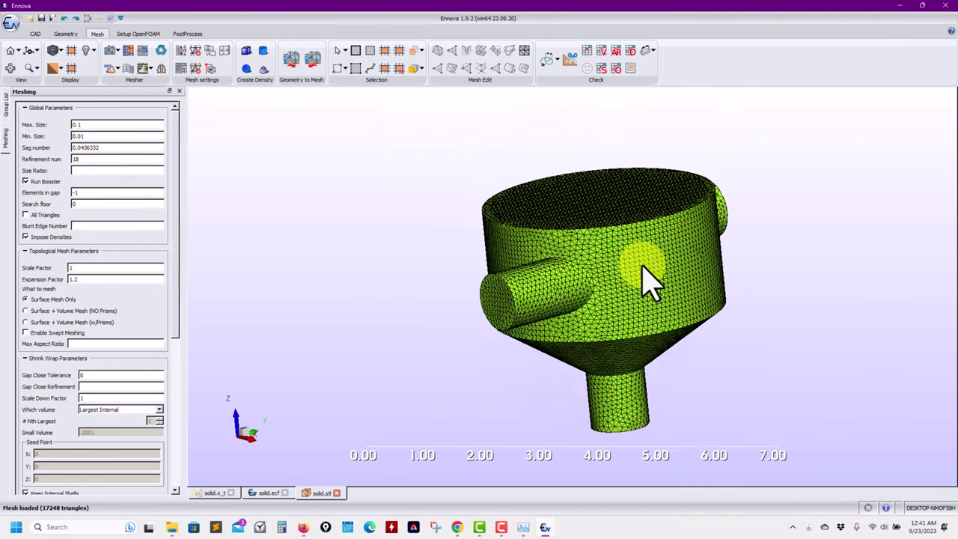
{"action": "left_click_drag", "start_coordinate": [651, 284], "coordinate": [650, 182]}
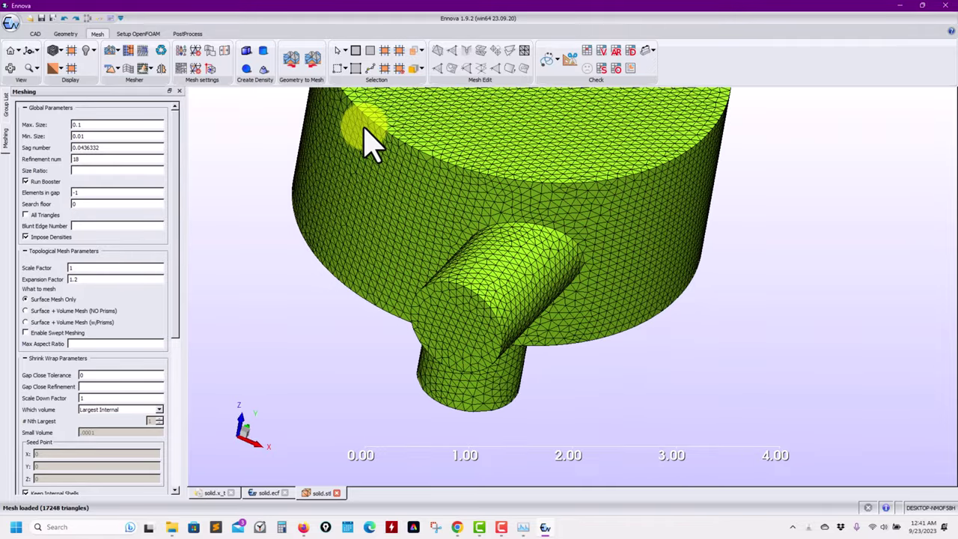
{"action": "scroll", "coordinate": [569, 203], "scroll_direction": "up", "scroll_amount": 2}
{"action": "scroll", "coordinate": [428, 331], "scroll_direction": "up", "scroll_amount": 2}
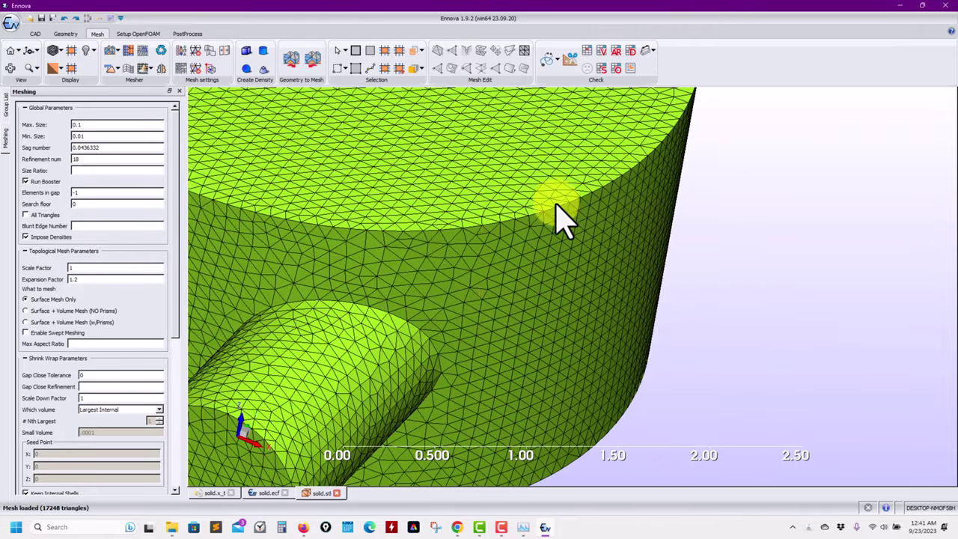
{"action": "scroll", "coordinate": [539, 255], "scroll_direction": "up", "scroll_amount": 3}
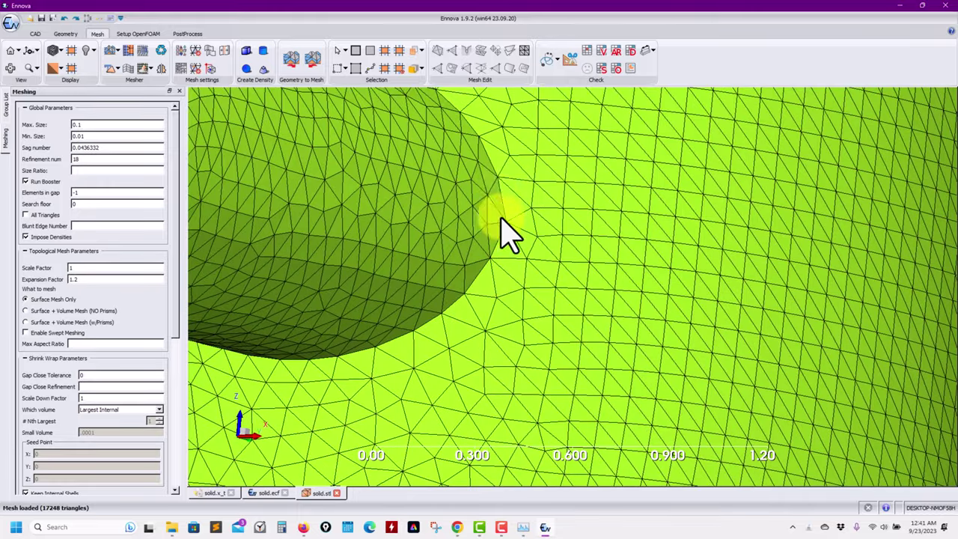
{"action": "left_click_drag", "start_coordinate": [509, 236], "coordinate": [500, 189]}
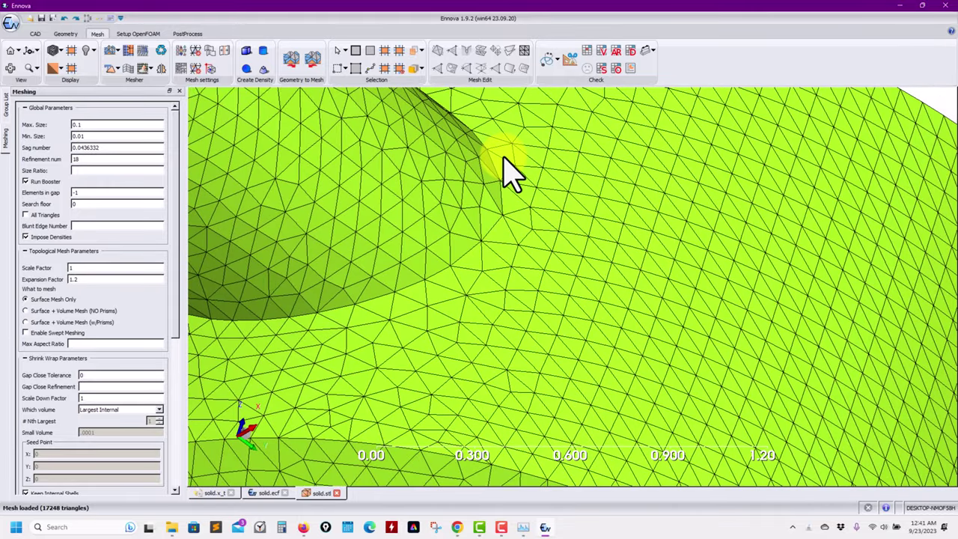
{"action": "scroll", "coordinate": [449, 191], "scroll_direction": "up", "scroll_amount": 1}
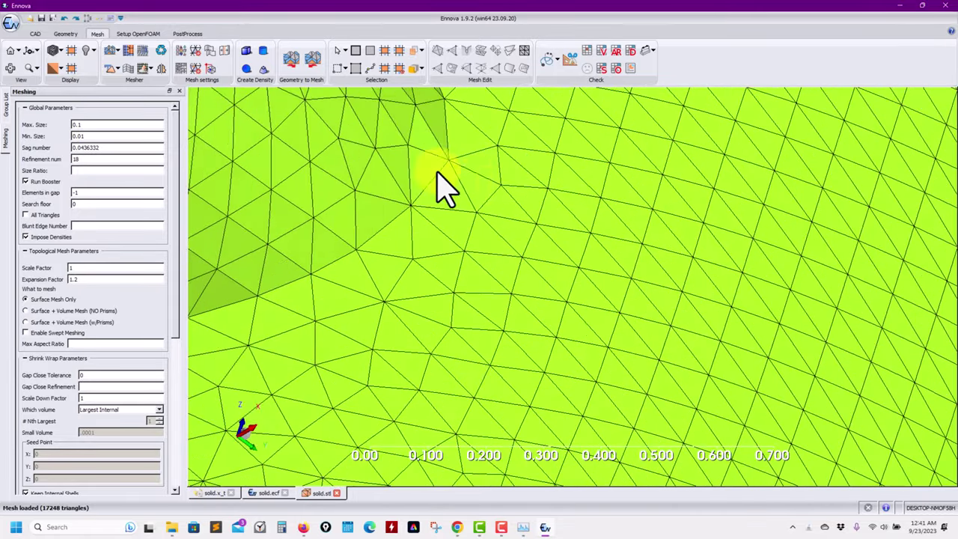
{"action": "scroll", "coordinate": [445, 188], "scroll_direction": "down", "scroll_amount": 5}
{"action": "left_click_drag", "start_coordinate": [537, 301], "coordinate": [538, 310]}
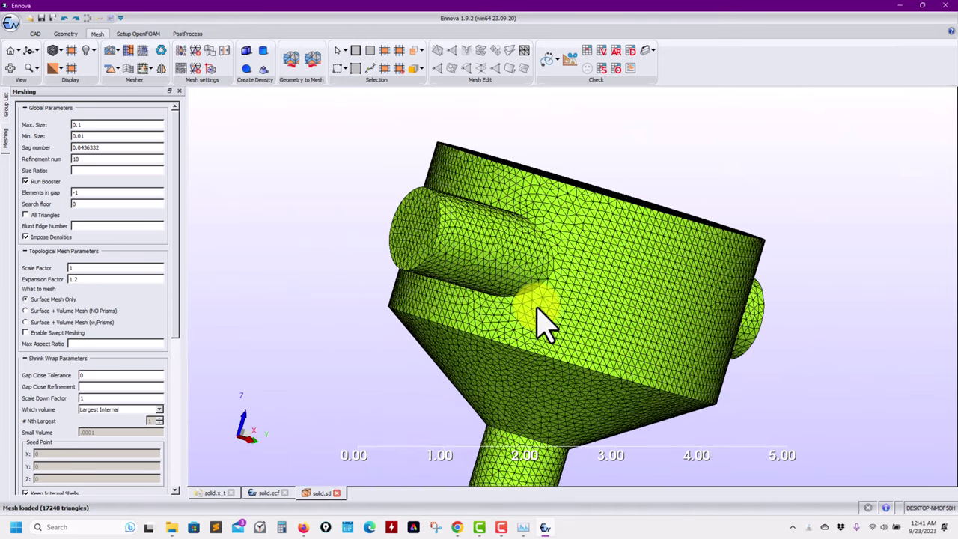
{"action": "left_click_drag", "start_coordinate": [537, 309], "coordinate": [529, 281]}
{"action": "scroll", "coordinate": [558, 278], "scroll_direction": "up", "scroll_amount": 3}
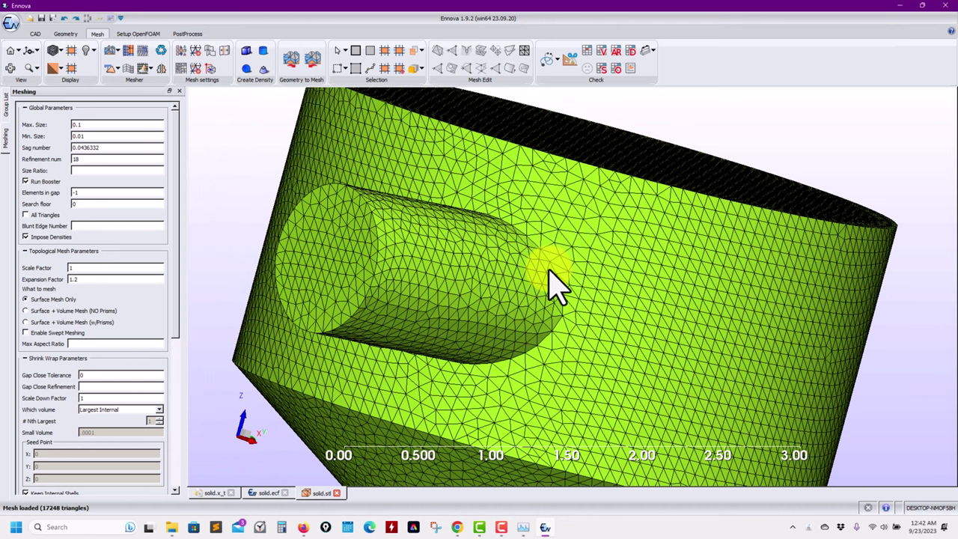
{"action": "left_click_drag", "start_coordinate": [552, 283], "coordinate": [434, 315]}
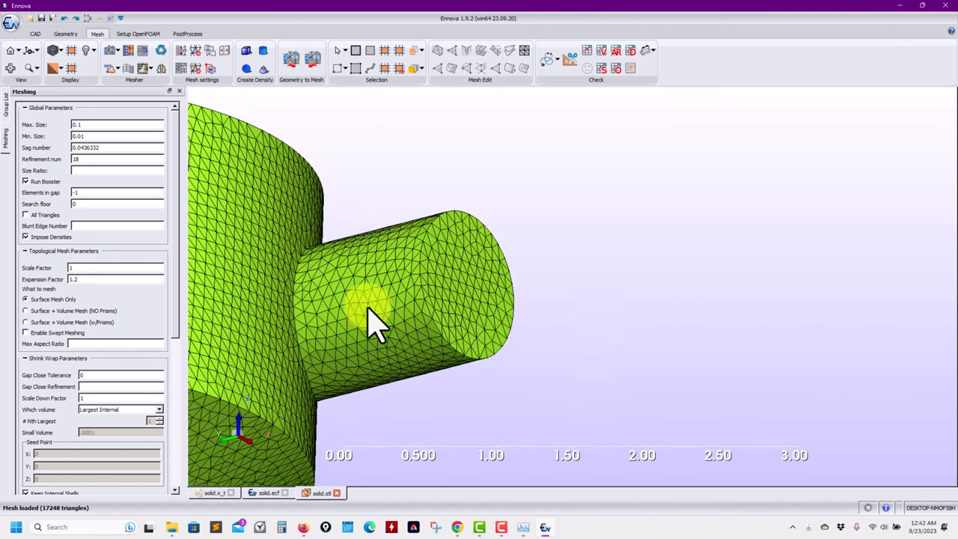
{"action": "left_click_drag", "start_coordinate": [368, 310], "coordinate": [419, 250]}
{"action": "left_click_drag", "start_coordinate": [576, 296], "coordinate": [541, 300]}
{"action": "left_click_drag", "start_coordinate": [431, 299], "coordinate": [578, 321]}
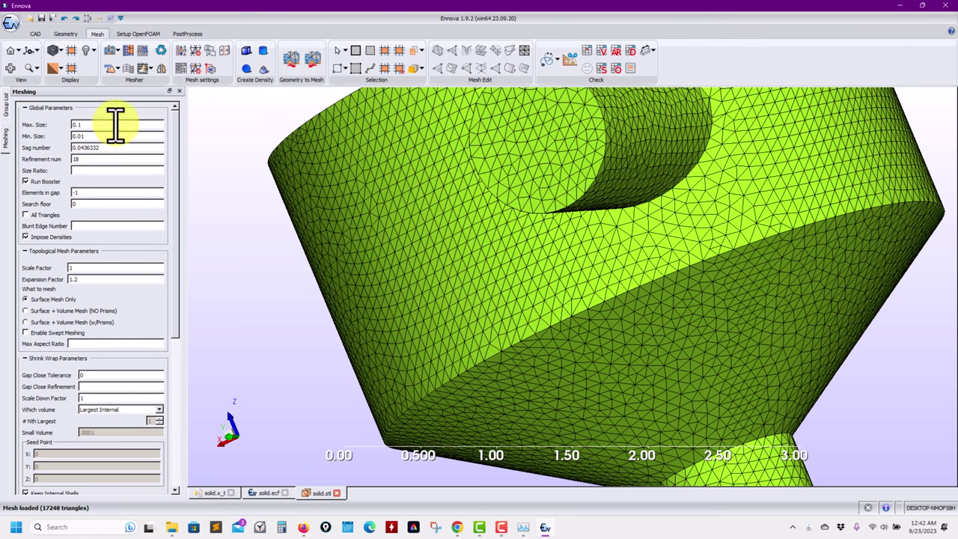
Create feature edges on the geometry's solid group with the default options
{"action": "left_click", "coordinate": [5, 109]}
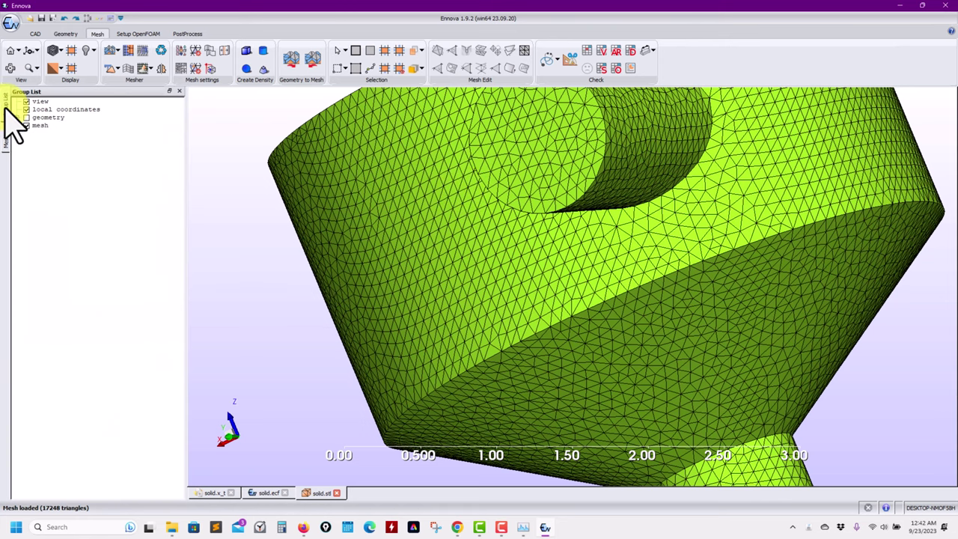
{"action": "left_click", "coordinate": [16, 118]}
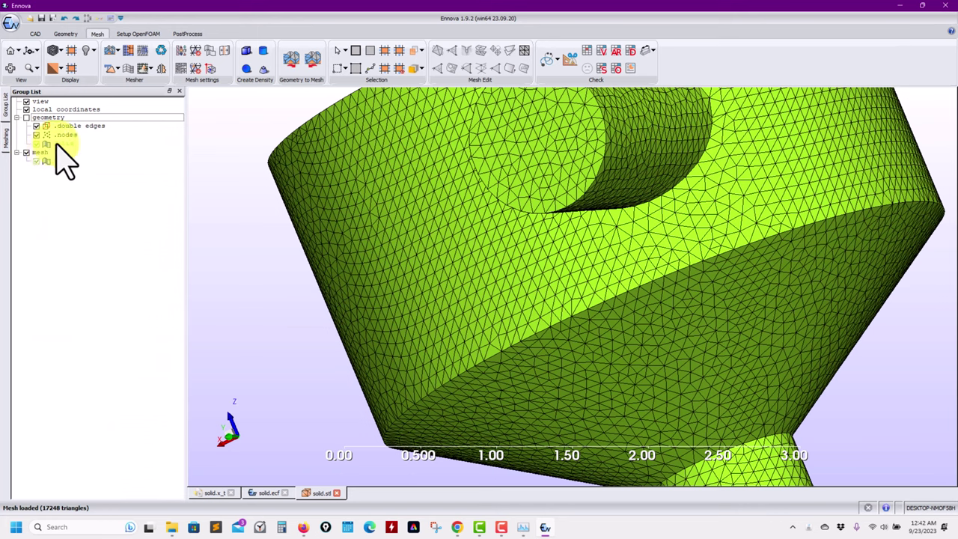
{"action": "right_click", "coordinate": [57, 144]}
{"action": "left_click", "coordinate": [60, 146]}
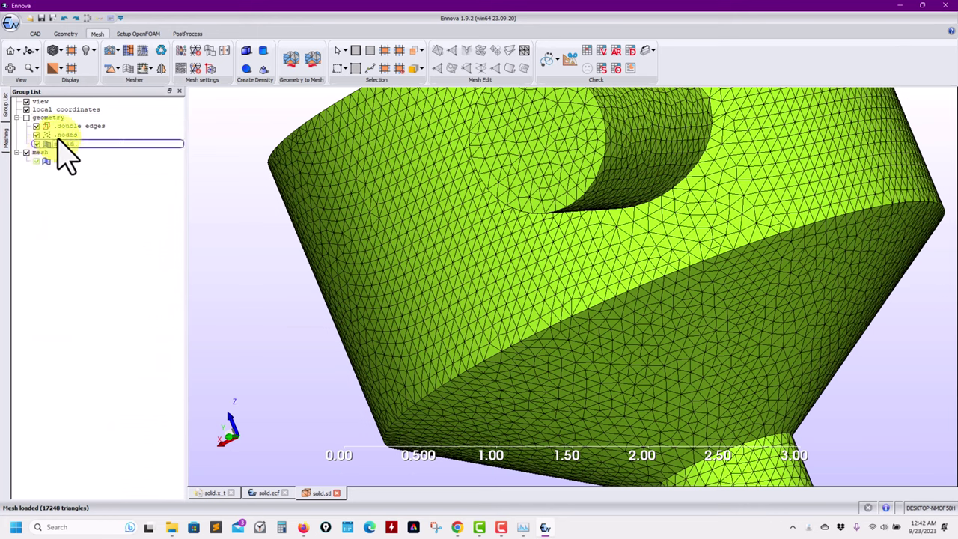
{"action": "right_click", "coordinate": [63, 144]}
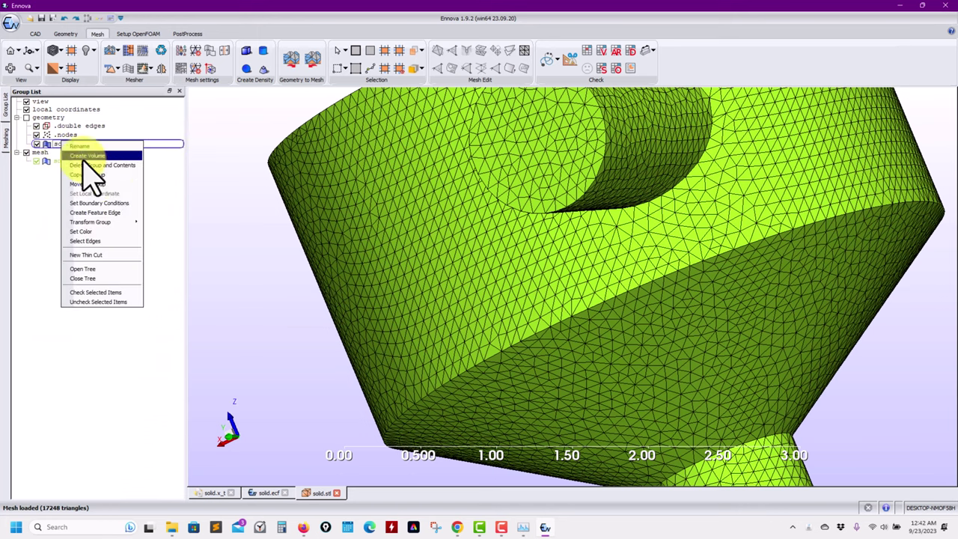
{"action": "left_click", "coordinate": [124, 213]}
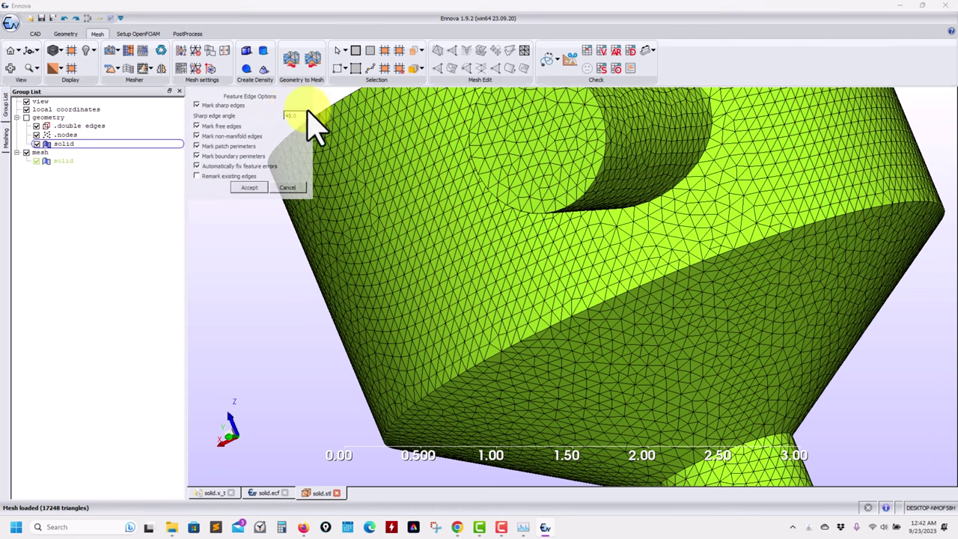
{"action": "left_click", "coordinate": [285, 186]}
Rotate and zoom in on the solid's top face
{"action": "left_click_drag", "start_coordinate": [528, 243], "coordinate": [506, 400]}
{"action": "scroll", "coordinate": [524, 285], "scroll_direction": "down", "scroll_amount": 3}
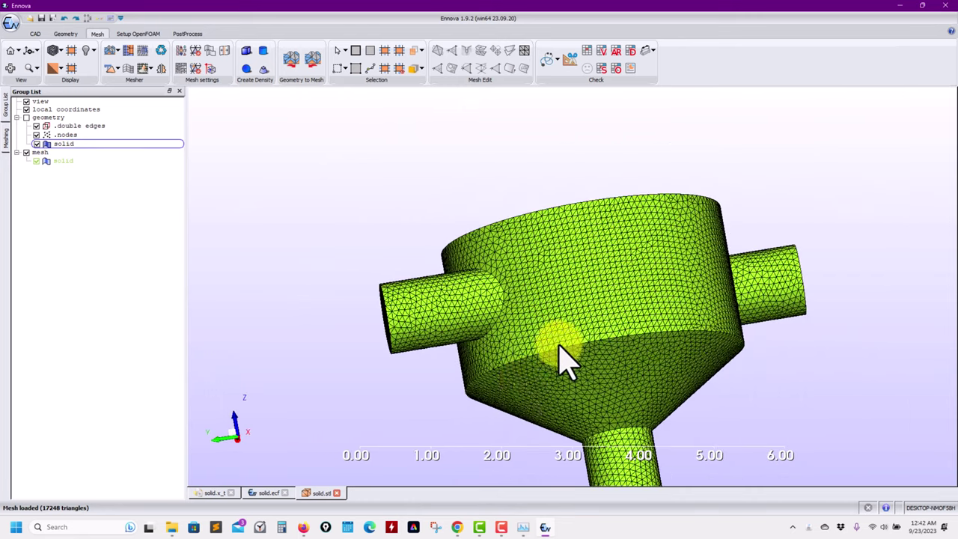
{"action": "left_click_drag", "start_coordinate": [561, 347], "coordinate": [522, 303]}
{"action": "scroll", "coordinate": [509, 321], "scroll_direction": "up", "scroll_amount": 2}
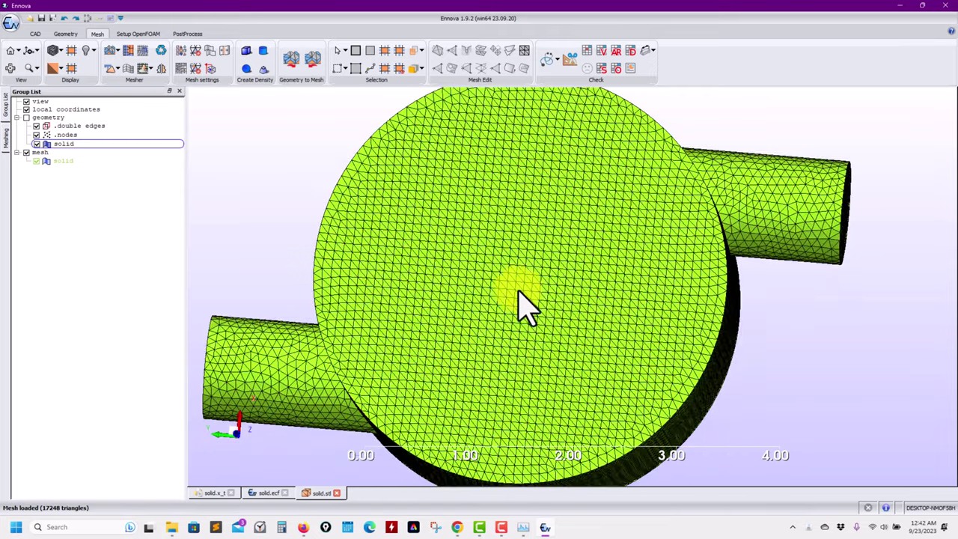
{"action": "scroll", "coordinate": [522, 304], "scroll_direction": "up", "scroll_amount": 2}
{"action": "scroll", "coordinate": [561, 315], "scroll_direction": "up", "scroll_amount": 2}
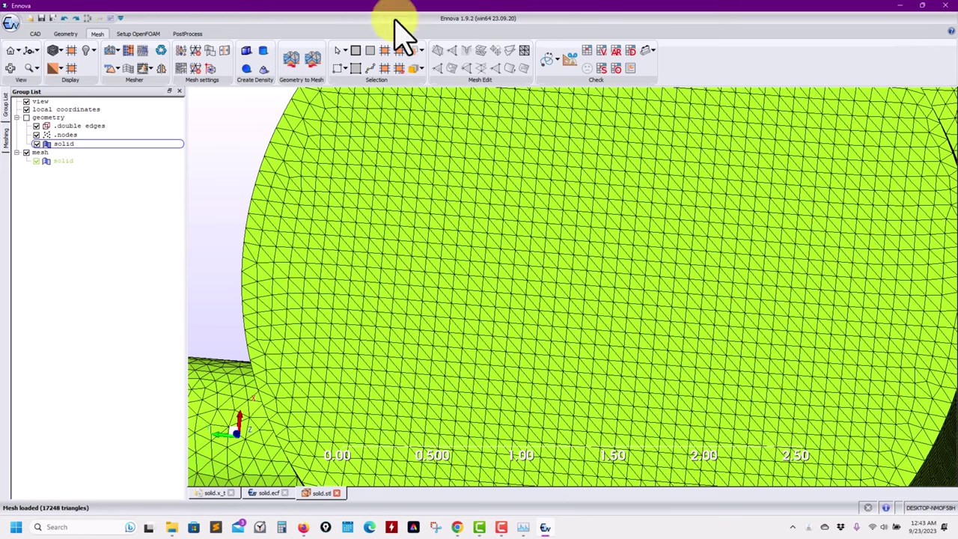
Delete a few picked triangles from the top face of the mesh
{"action": "left_click", "coordinate": [500, 269]}
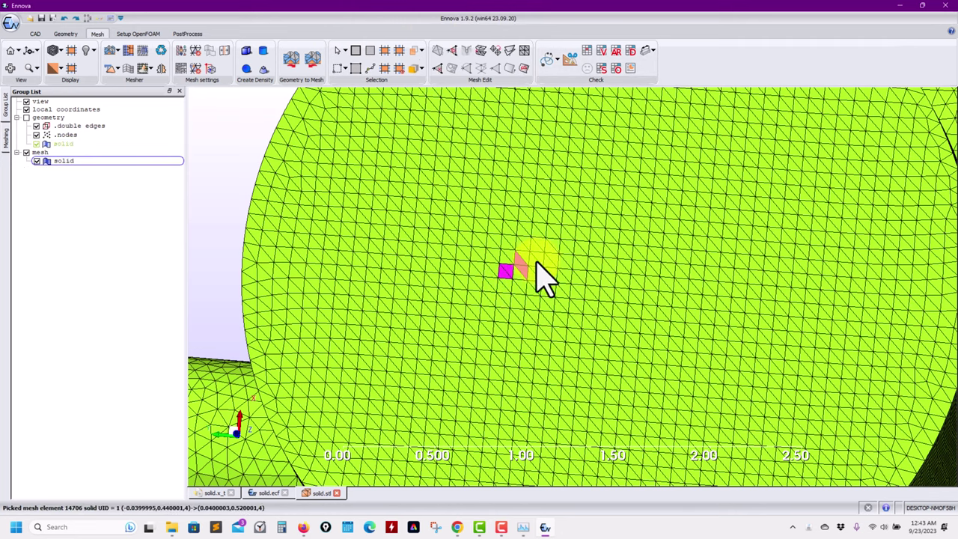
{"action": "left_click", "coordinate": [522, 262]}
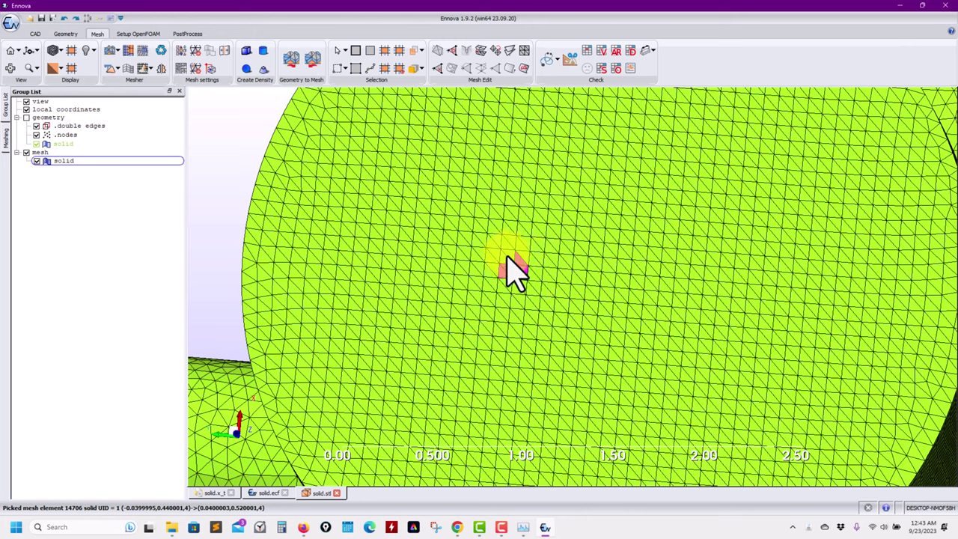
{"action": "left_click", "coordinate": [523, 268]}
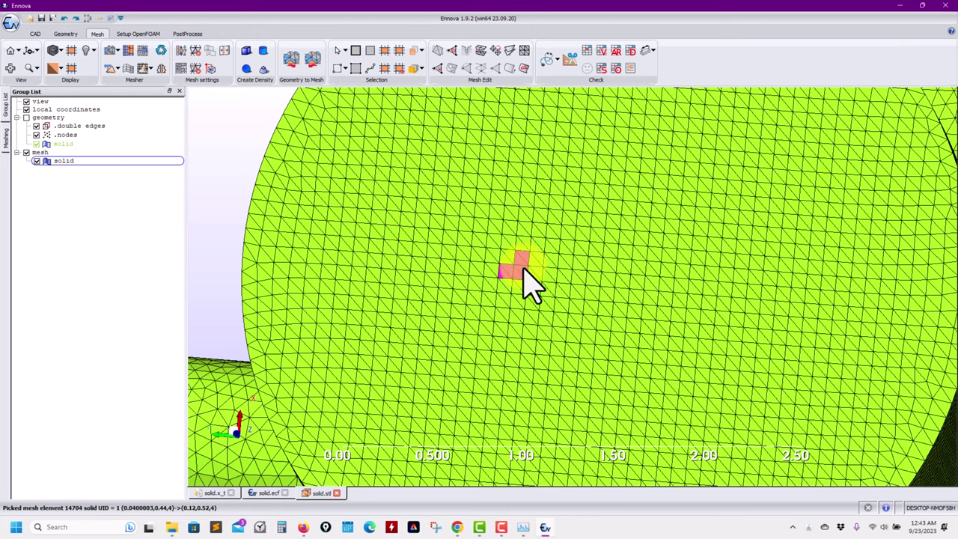
{"action": "right_click", "coordinate": [522, 264]}
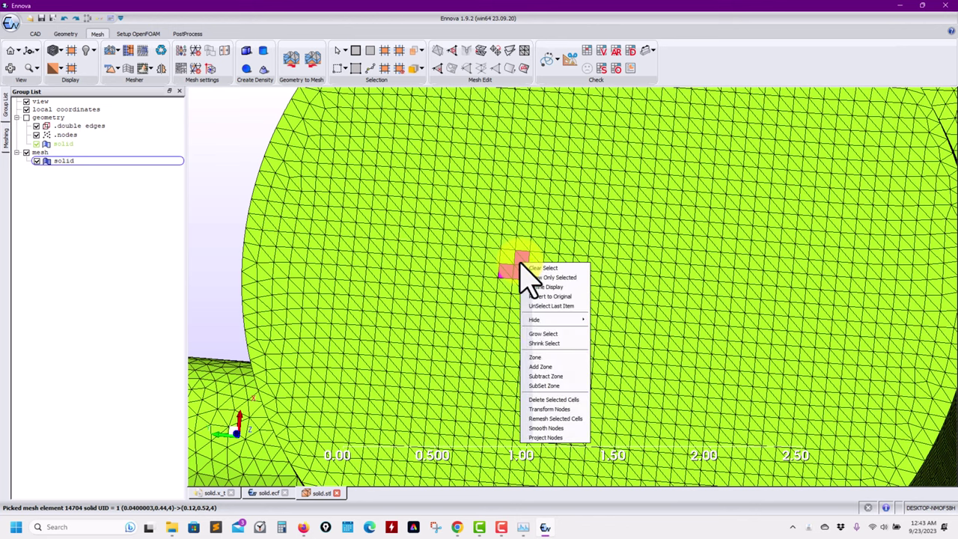
{"action": "left_click", "coordinate": [560, 401]}
Check the small hole in the top face, then convert the edited mesh back into geometry
{"action": "left_click_drag", "start_coordinate": [539, 316], "coordinate": [551, 236]}
{"action": "scroll", "coordinate": [540, 289], "scroll_direction": "up", "scroll_amount": 4}
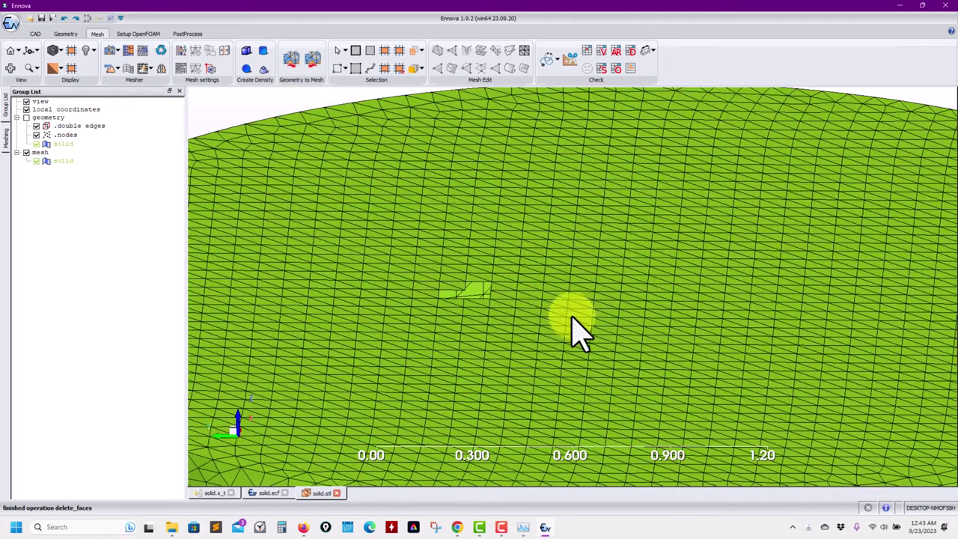
{"action": "left_click_drag", "start_coordinate": [573, 327], "coordinate": [738, 281]}
{"action": "scroll", "coordinate": [616, 338], "scroll_direction": "down", "scroll_amount": 6}
{"action": "scroll", "coordinate": [610, 319], "scroll_direction": "up", "scroll_amount": 6}
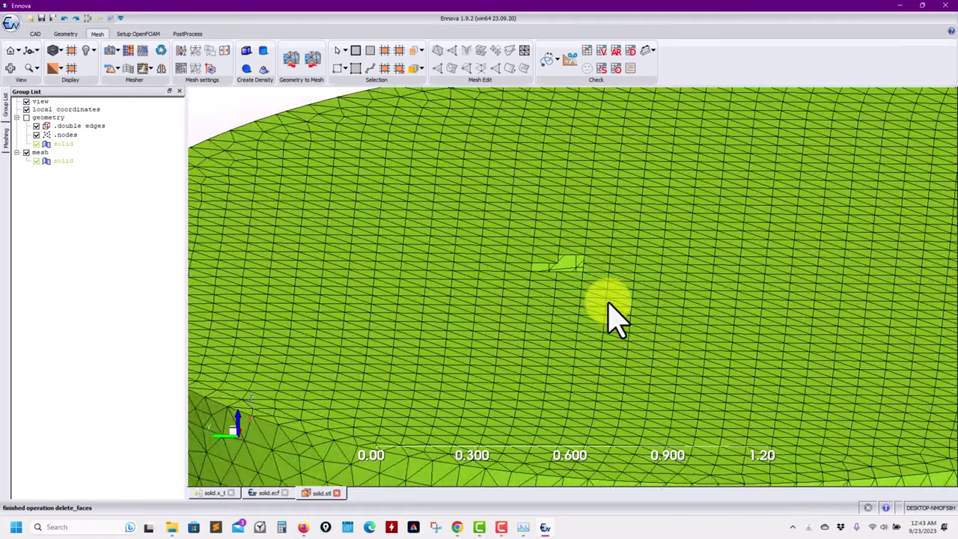
{"action": "scroll", "coordinate": [599, 329], "scroll_direction": "down", "scroll_amount": 3}
{"action": "left_click_drag", "start_coordinate": [577, 337], "coordinate": [554, 348]}
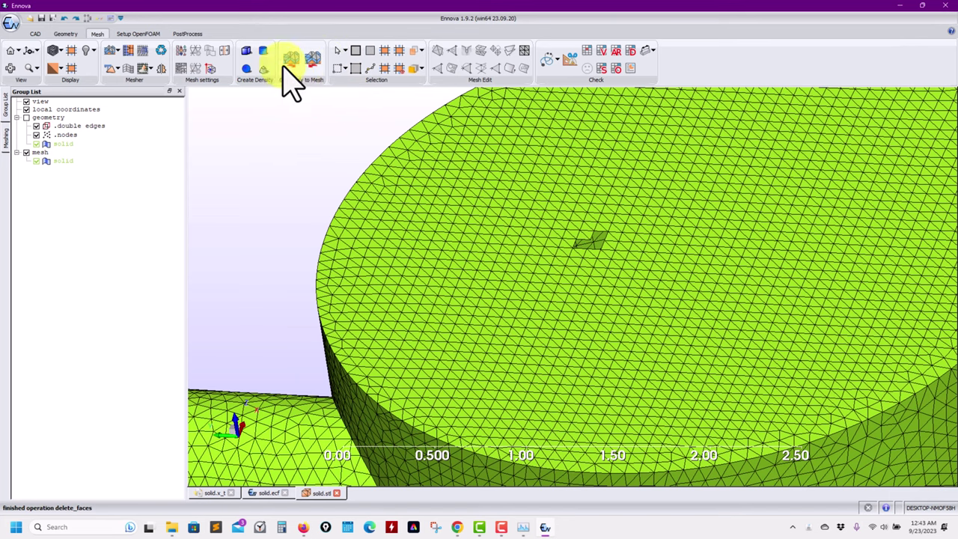
{"action": "left_click", "coordinate": [313, 60]}
Rebuild the geometry from the edited mesh and view it in the Geometry tools
{"action": "left_click", "coordinate": [464, 272]}
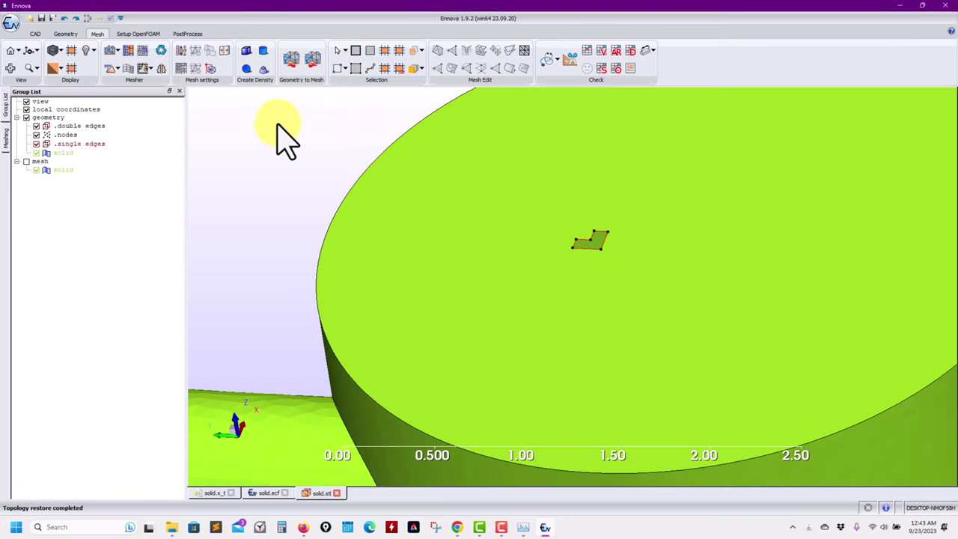
{"action": "left_click", "coordinate": [66, 34]}
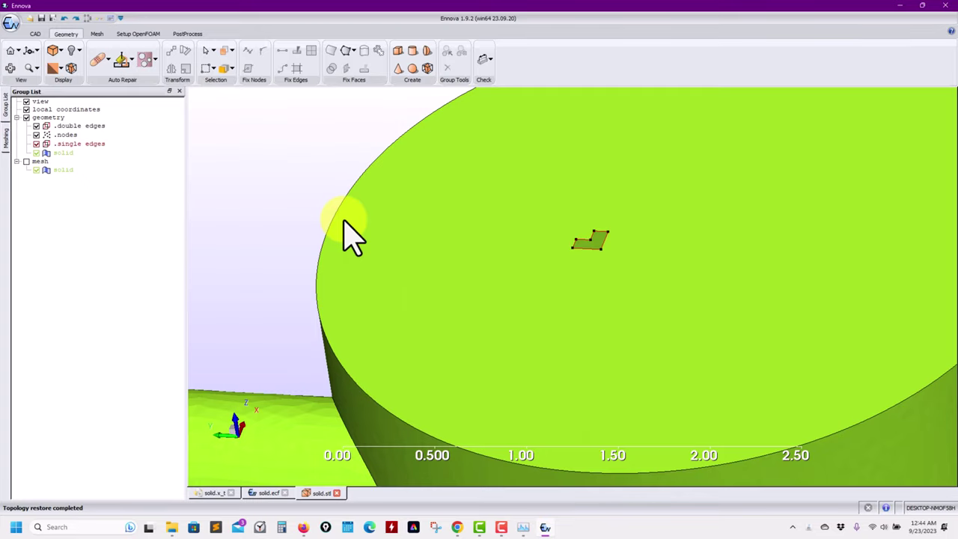
{"action": "scroll", "coordinate": [552, 327], "scroll_direction": "up", "scroll_amount": 3}
{"action": "scroll", "coordinate": [552, 337], "scroll_direction": "down", "scroll_amount": 4}
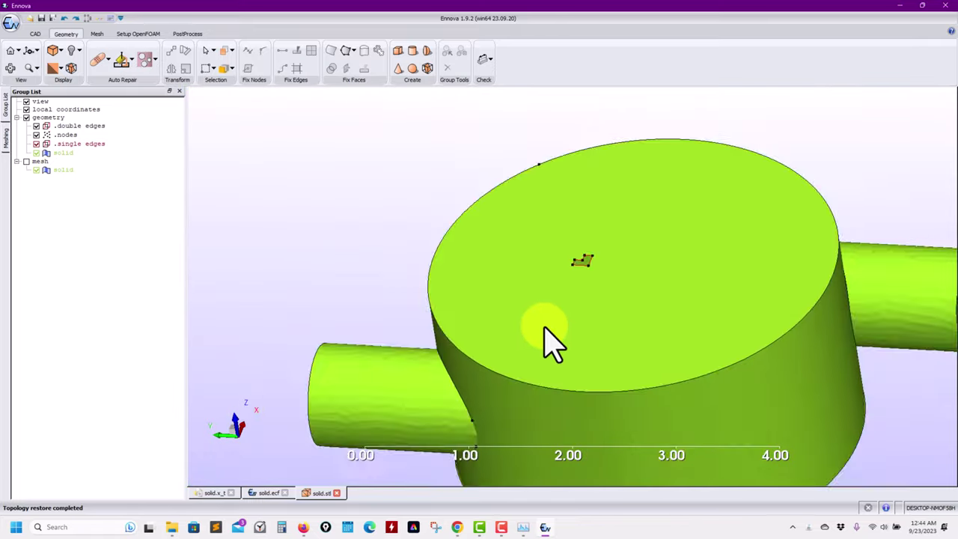
{"action": "scroll", "coordinate": [562, 344], "scroll_direction": "up", "scroll_amount": 1}
{"action": "scroll", "coordinate": [674, 346], "scroll_direction": "up", "scroll_amount": 3}
{"action": "scroll", "coordinate": [664, 349], "scroll_direction": "down", "scroll_amount": 1}
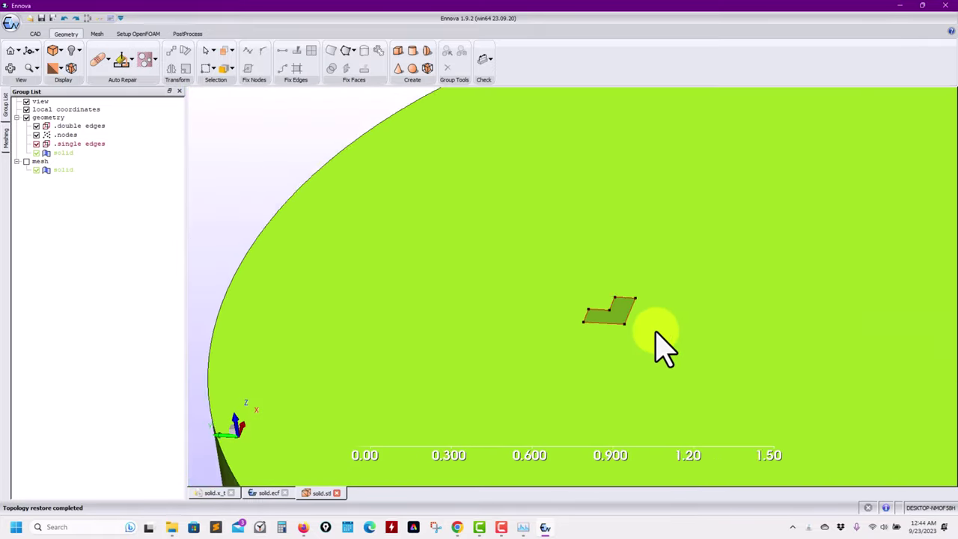
{"action": "scroll", "coordinate": [659, 359], "scroll_direction": "down", "scroll_amount": 4}
Zoom in top-down on the L-shaped hole, now bordered by single edges, then return to meshing
{"action": "left_click_drag", "start_coordinate": [659, 359], "coordinate": [612, 342]}
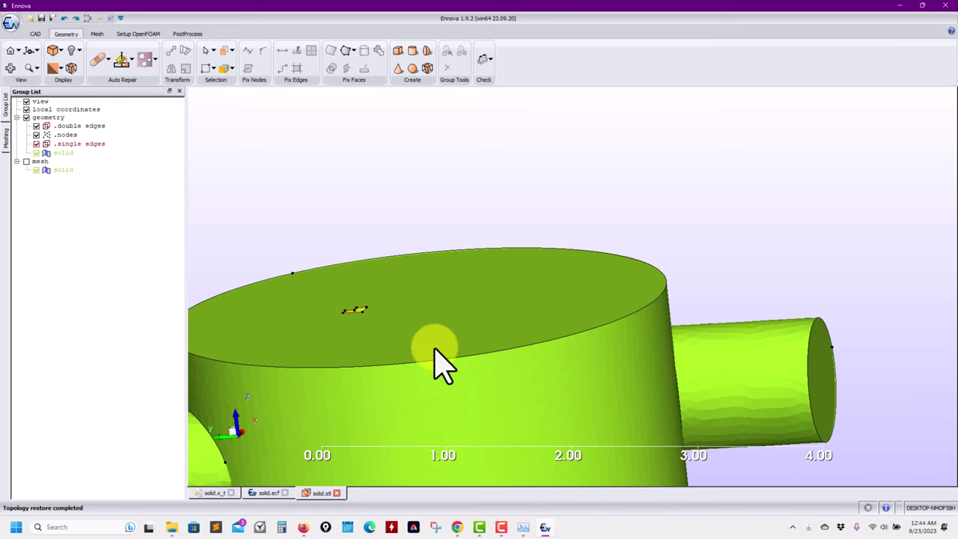
{"action": "scroll", "coordinate": [439, 360], "scroll_direction": "up", "scroll_amount": 1}
{"action": "scroll", "coordinate": [483, 319], "scroll_direction": "up", "scroll_amount": 1}
{"action": "left_click_drag", "start_coordinate": [696, 321], "coordinate": [550, 263]}
{"action": "scroll", "coordinate": [681, 428], "scroll_direction": "up", "scroll_amount": 1}
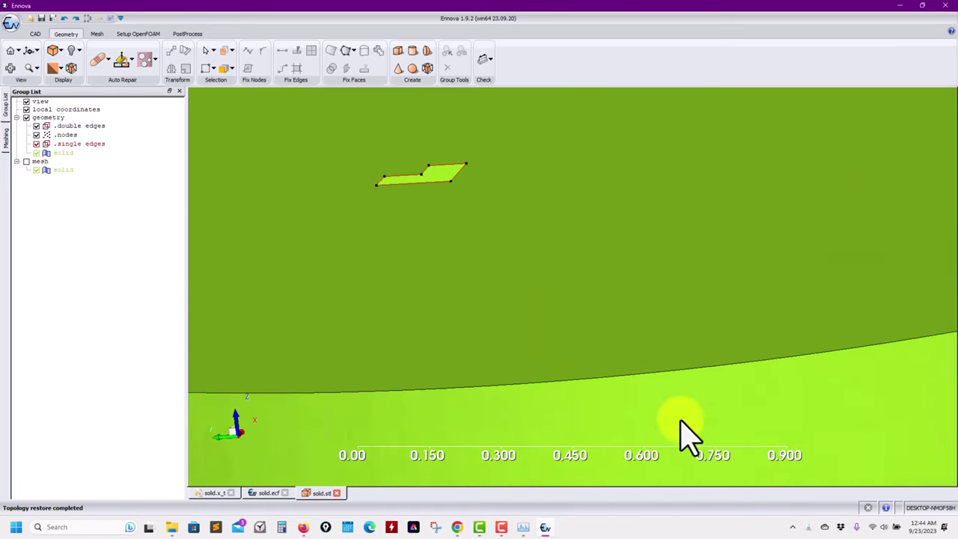
{"action": "left_click_drag", "start_coordinate": [681, 428], "coordinate": [631, 310]}
{"action": "scroll", "coordinate": [631, 309], "scroll_direction": "up", "scroll_amount": 1}
{"action": "left_click_drag", "start_coordinate": [484, 268], "coordinate": [471, 177]}
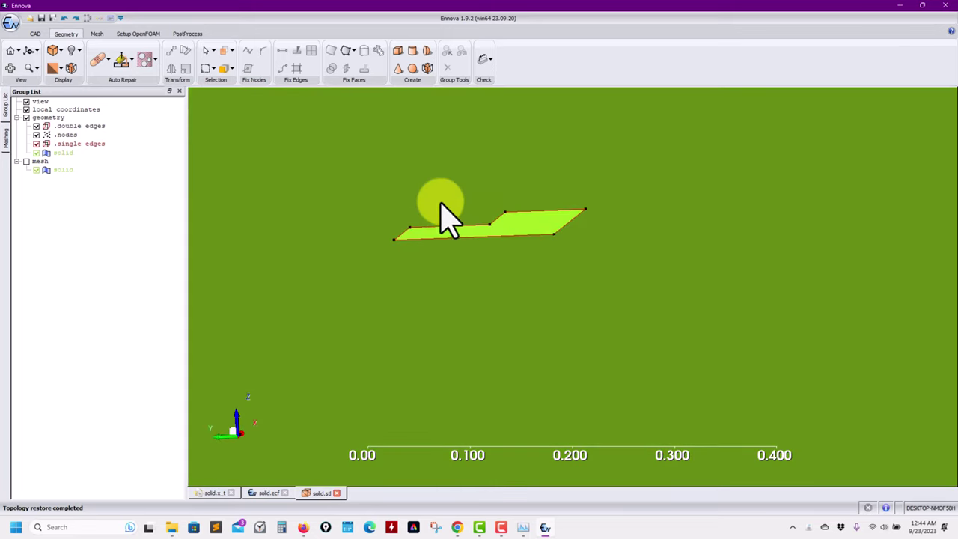
{"action": "left_click", "coordinate": [98, 34]}
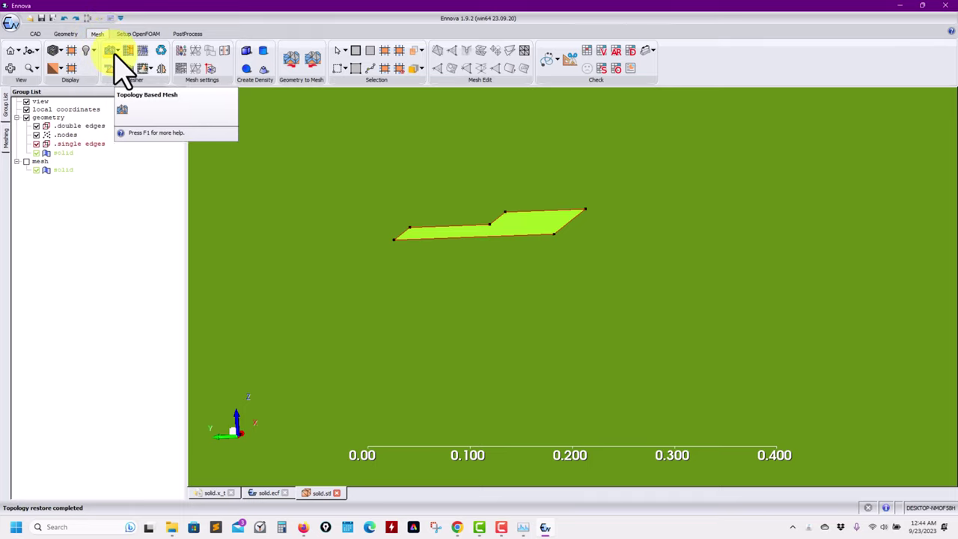
Run the Mesher on the edited solid.stl, agreeing to clear the existing all-triangle mesh
{"action": "left_click", "coordinate": [111, 52]}
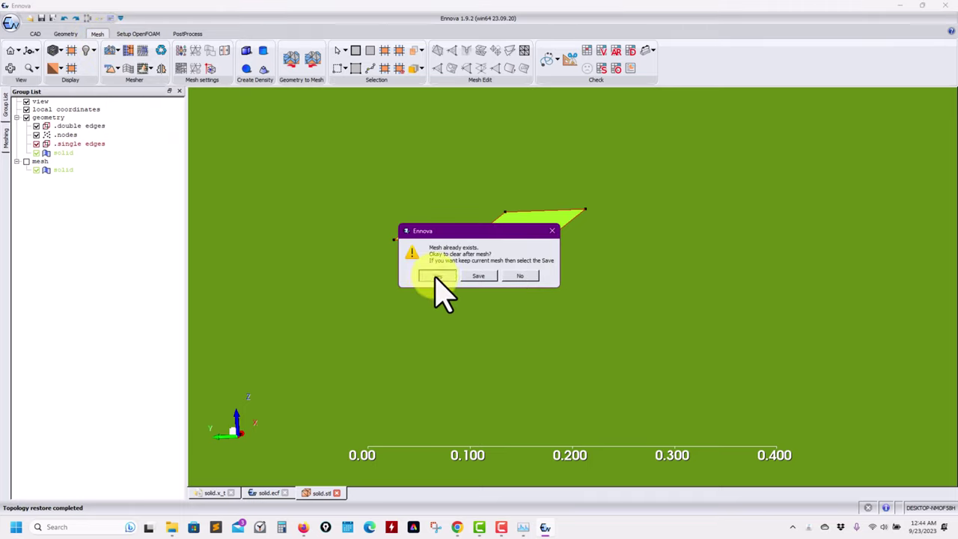
{"action": "left_click", "coordinate": [436, 275]}
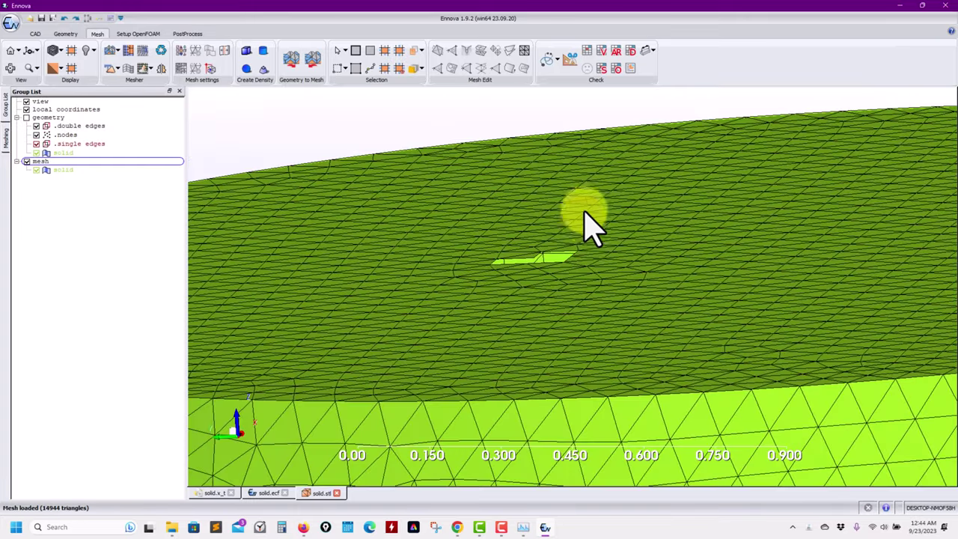
{"action": "scroll", "coordinate": [594, 317], "scroll_direction": "down", "scroll_amount": 5}
{"action": "left_click_drag", "start_coordinate": [595, 316], "coordinate": [599, 268]}
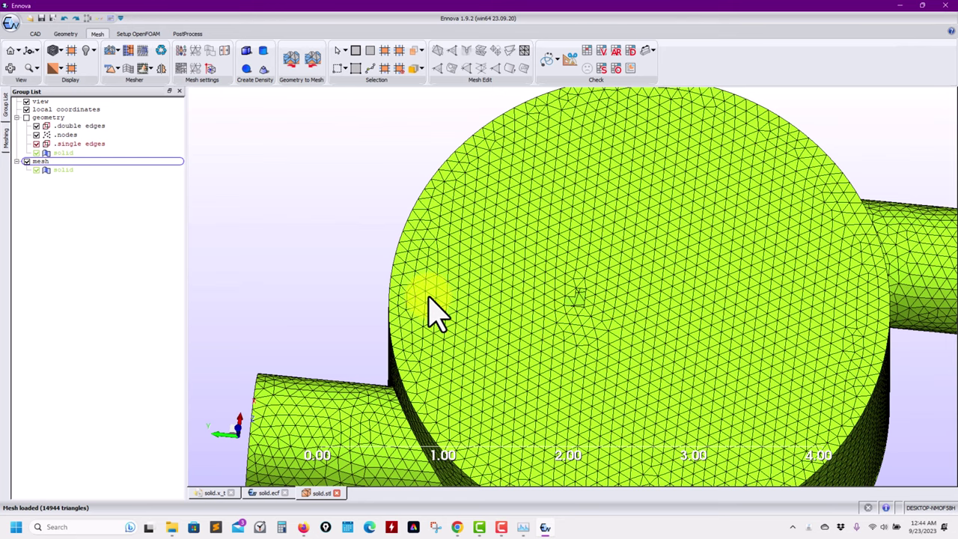
{"action": "left_click", "coordinate": [143, 50]}
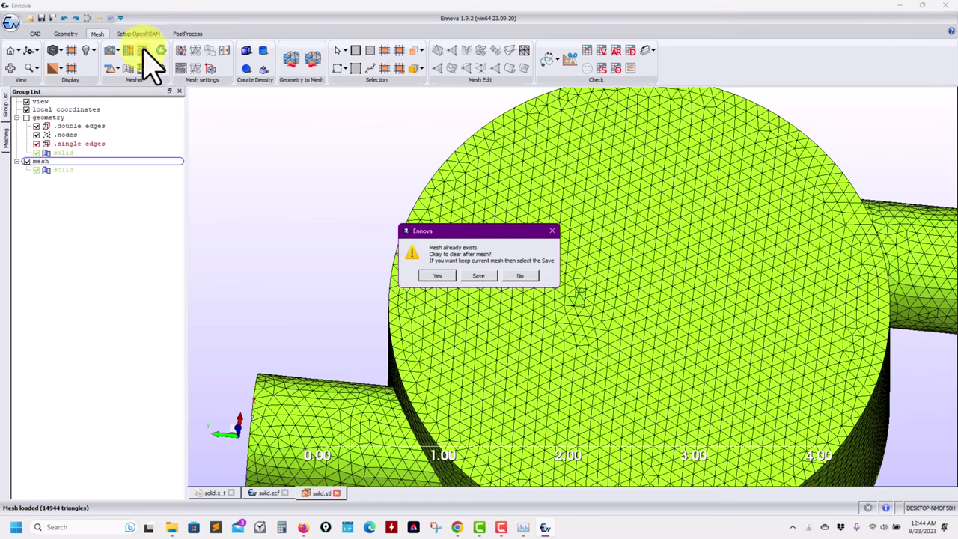
{"action": "left_click", "coordinate": [433, 274]}
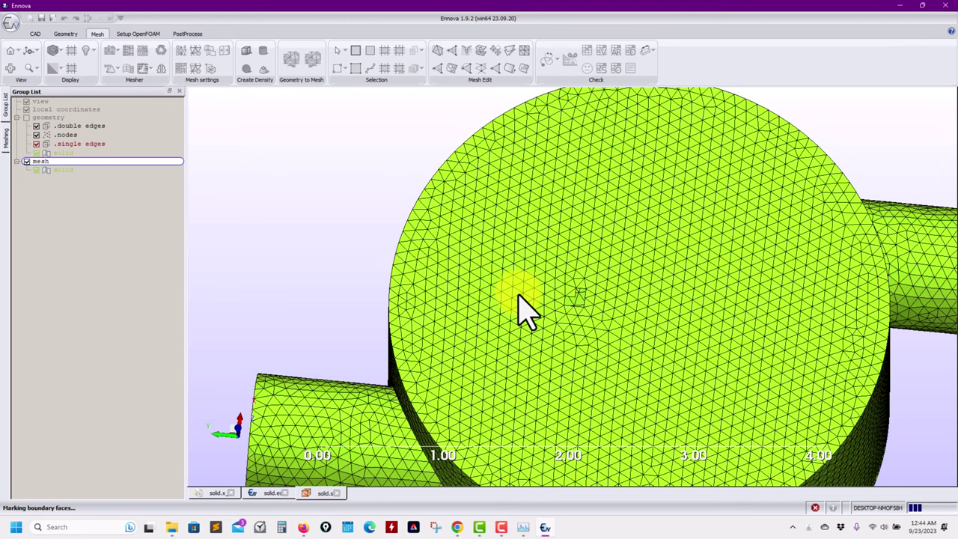
Inspect the 8910-quad, 3360-triangle mesh, browse the mesh settings, and return to Group List
{"action": "scroll", "coordinate": [592, 299], "scroll_direction": "down", "scroll_amount": 3}
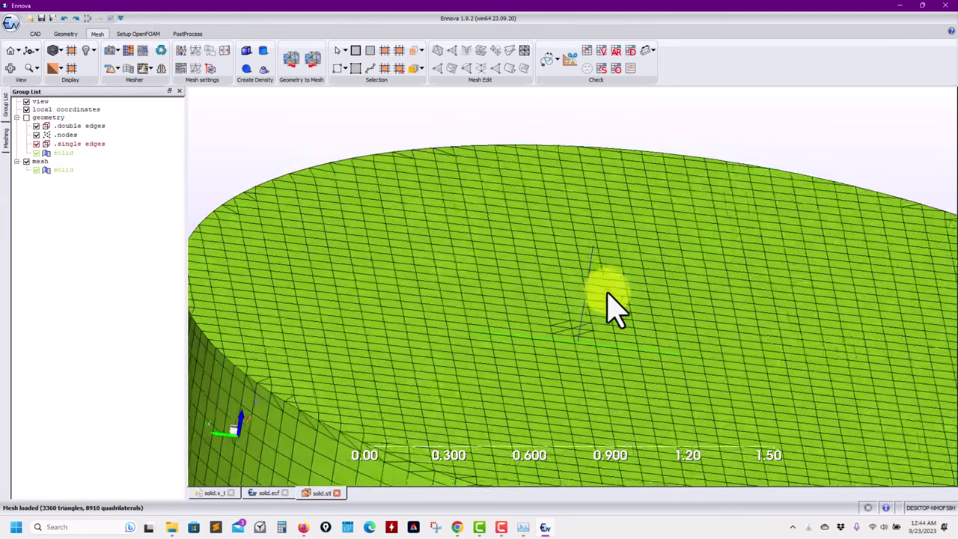
{"action": "scroll", "coordinate": [582, 319], "scroll_direction": "up", "scroll_amount": 3}
{"action": "scroll", "coordinate": [581, 344], "scroll_direction": "down", "scroll_amount": 3}
{"action": "scroll", "coordinate": [583, 367], "scroll_direction": "up", "scroll_amount": 2}
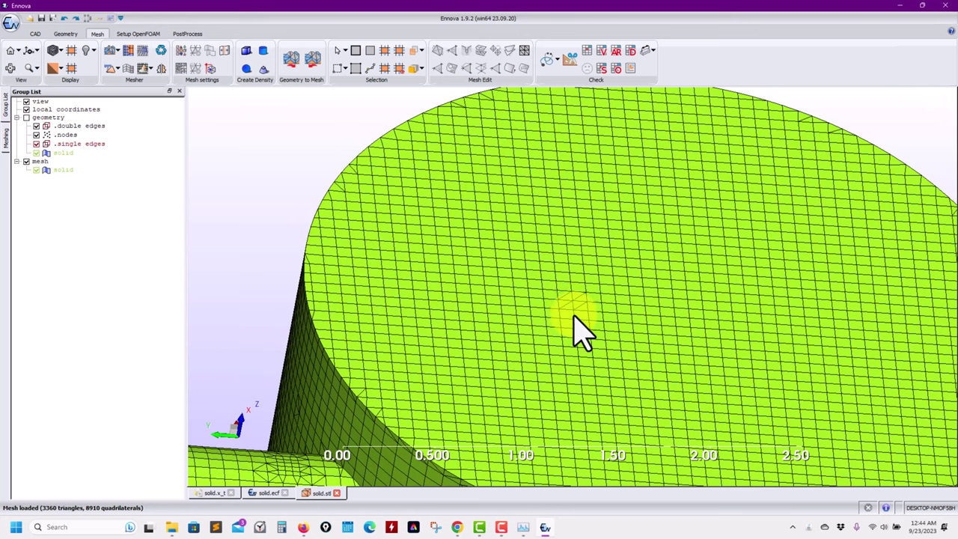
{"action": "left_click", "coordinate": [188, 70]}
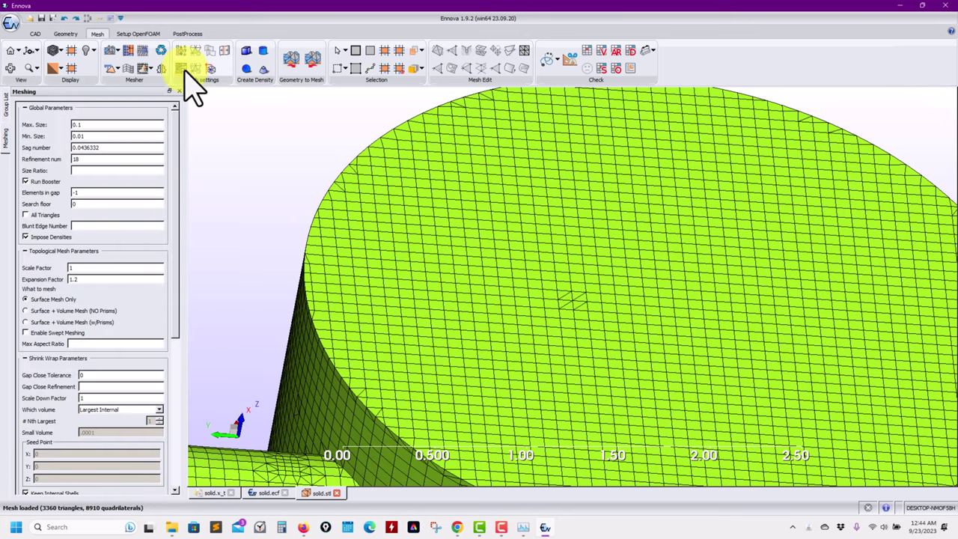
{"action": "left_click", "coordinate": [187, 70]}
{"action": "left_click", "coordinate": [185, 52]}
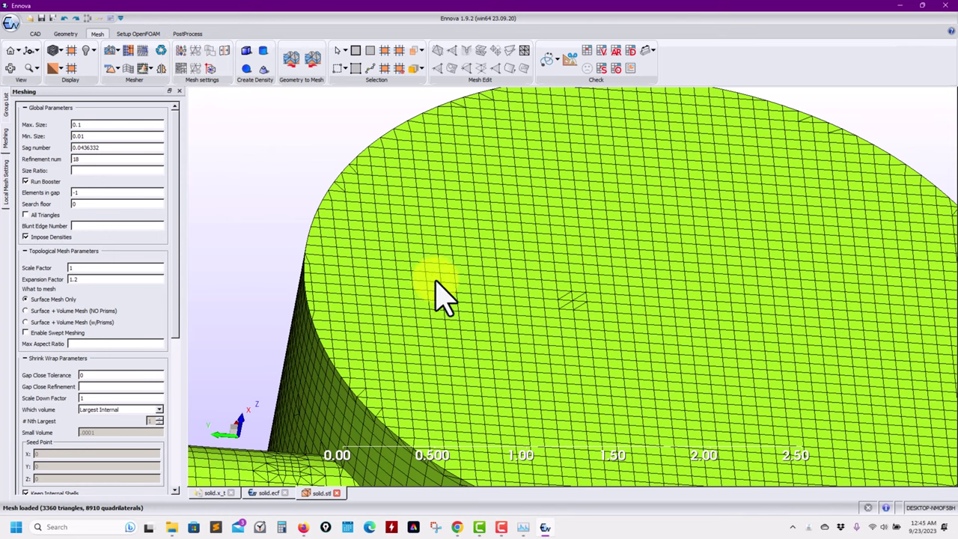
{"action": "left_click", "coordinate": [7, 108]}
Delete the mesh from the mesh item's context menu and zoom in on the cylinder top
{"action": "right_click", "coordinate": [43, 165]}
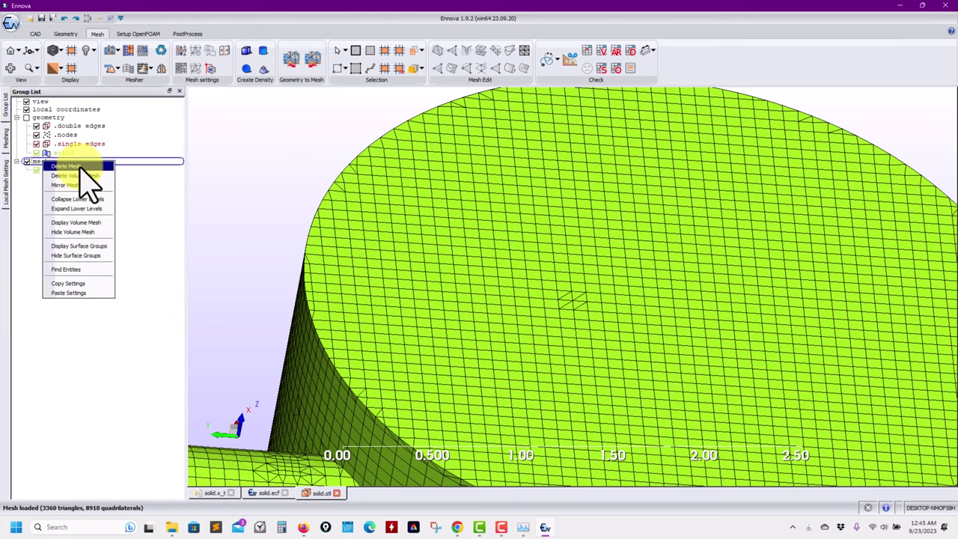
{"action": "left_click", "coordinate": [82, 182]}
{"action": "left_click", "coordinate": [498, 274]}
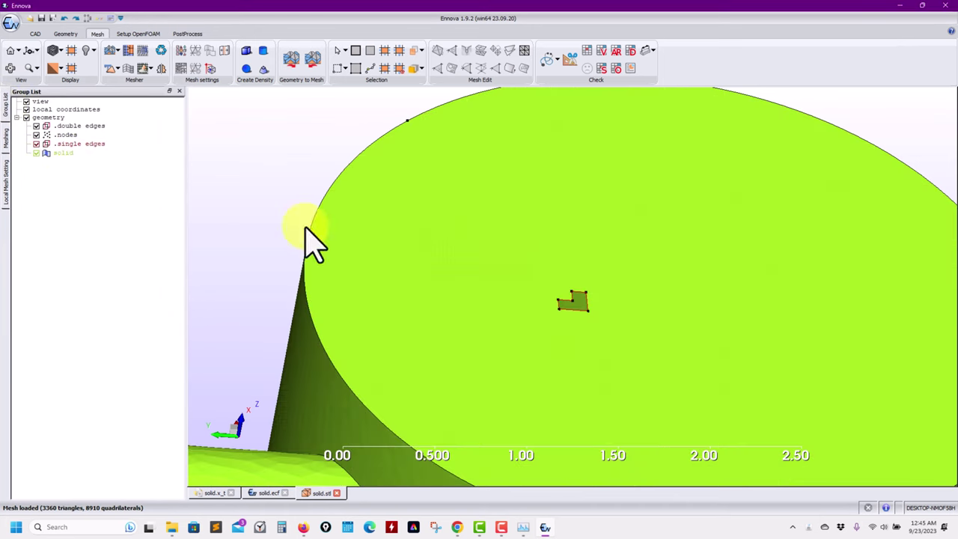
{"action": "scroll", "coordinate": [524, 321], "scroll_direction": "up", "scroll_amount": 5}
{"action": "scroll", "coordinate": [659, 196], "scroll_direction": "up", "scroll_amount": 3}
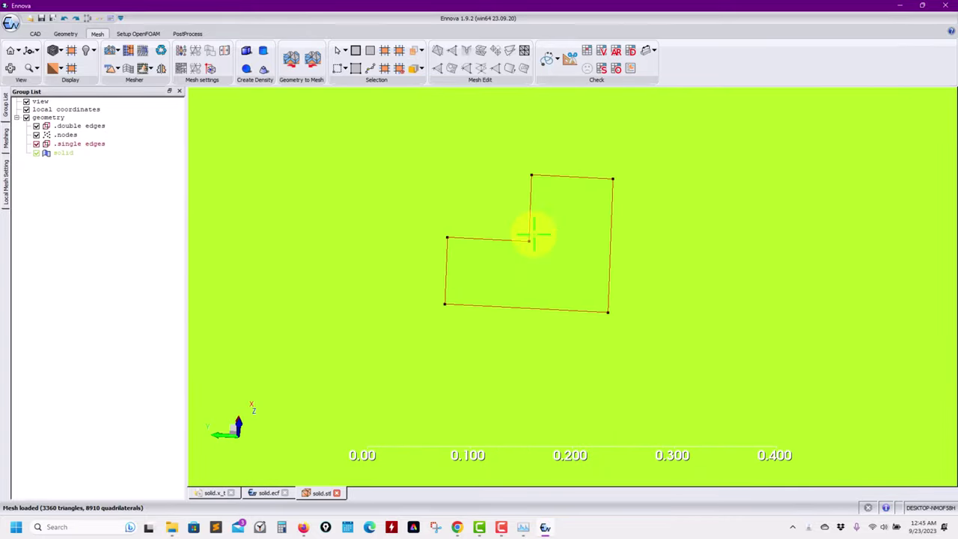
Measure the L-shaped face: left edge 0.0795596 and diagonal 0.112857
{"action": "left_click", "coordinate": [446, 304]}
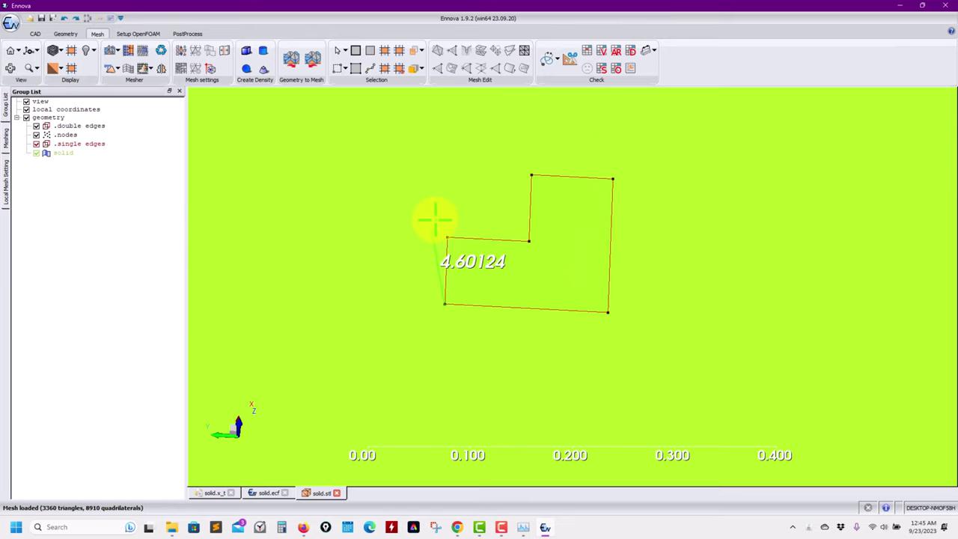
{"action": "left_click", "coordinate": [447, 238]}
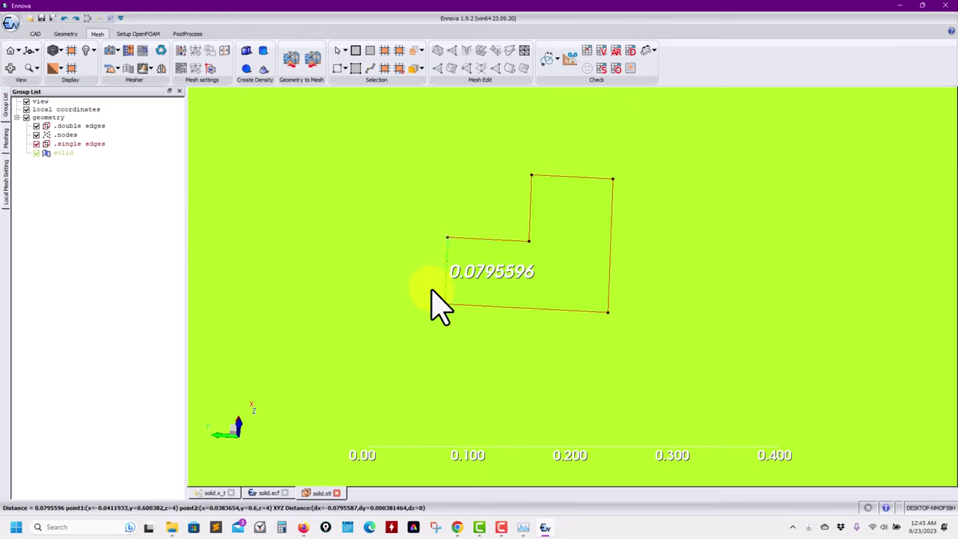
{"action": "left_click", "coordinate": [529, 241]}
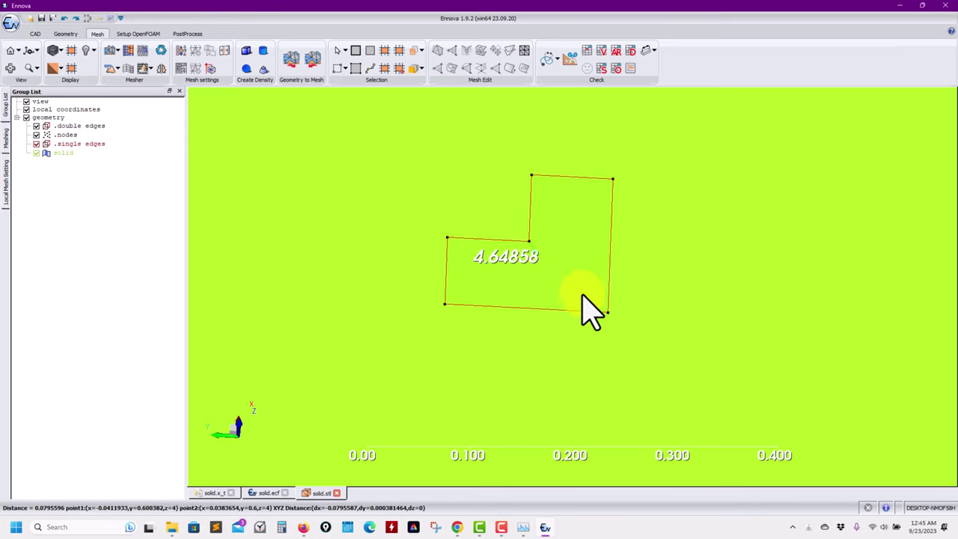
{"action": "left_click", "coordinate": [608, 313]}
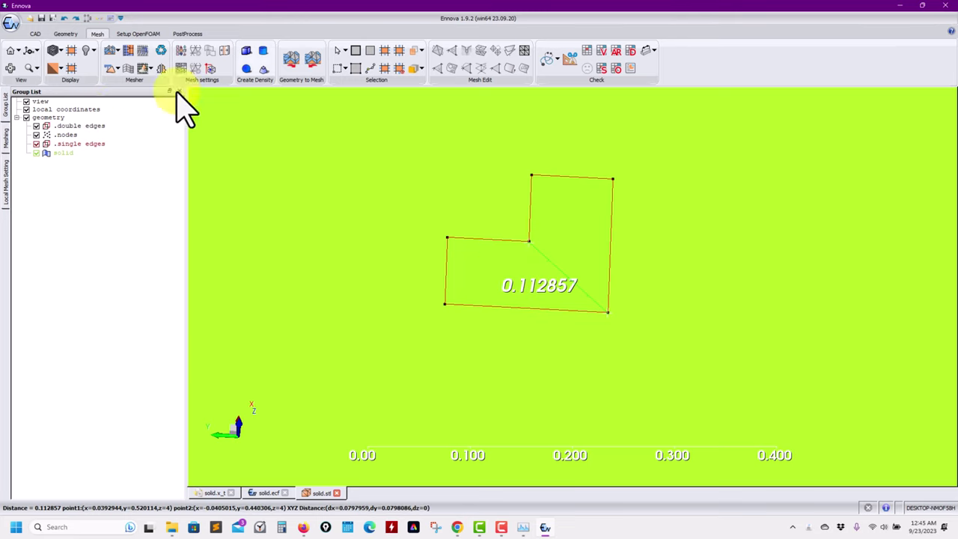
{"action": "scroll", "coordinate": [371, 247], "scroll_direction": "down", "scroll_amount": 10}
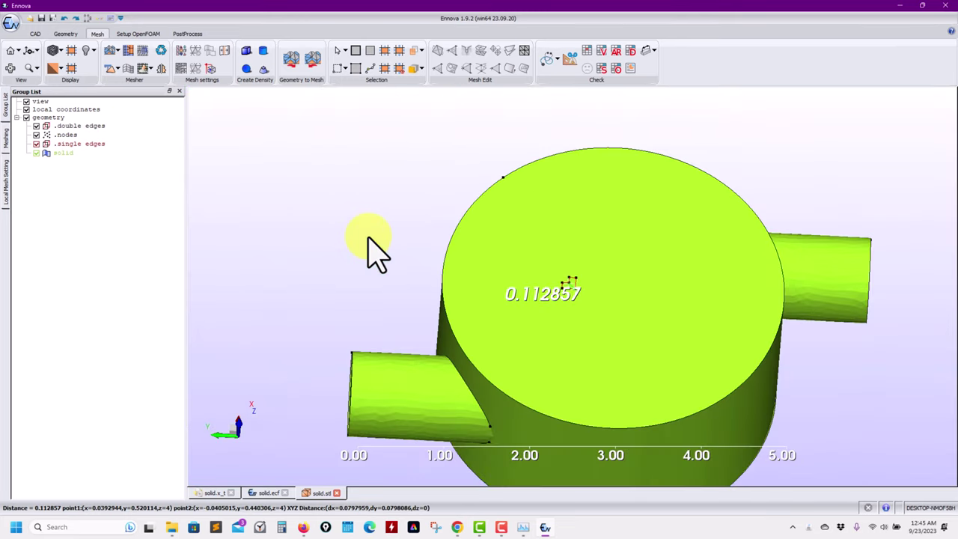
Remesh the bare cylinder with Gap Close Tolerance 0.2 and zoom in on the result
{"action": "left_click", "coordinate": [182, 66]}
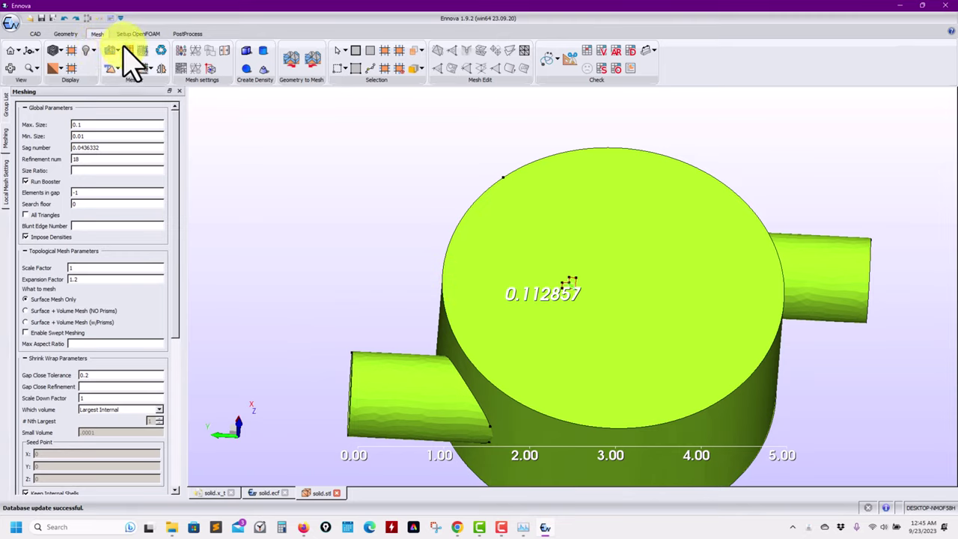
{"action": "left_click", "coordinate": [150, 54]}
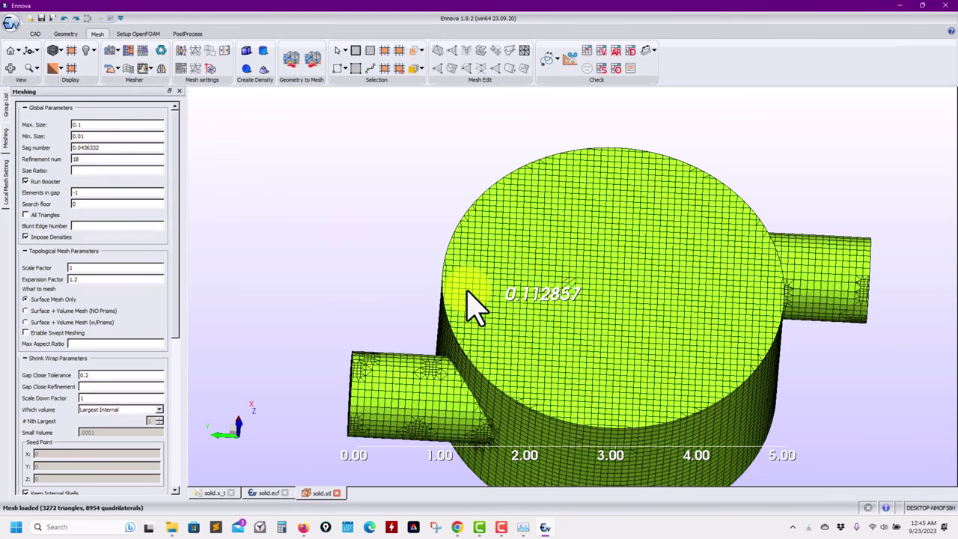
{"action": "scroll", "coordinate": [516, 310], "scroll_direction": "up", "scroll_amount": 5}
{"action": "scroll", "coordinate": [571, 315], "scroll_direction": "up", "scroll_amount": 3}
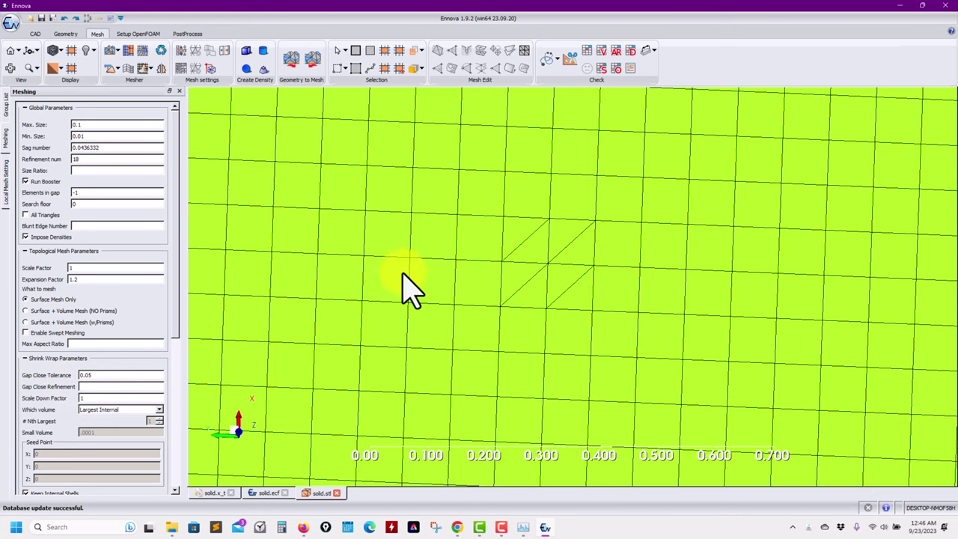
Remesh with Gap Close Tolerance 0.05, clearing the existing mesh
{"action": "left_click", "coordinate": [112, 60]}
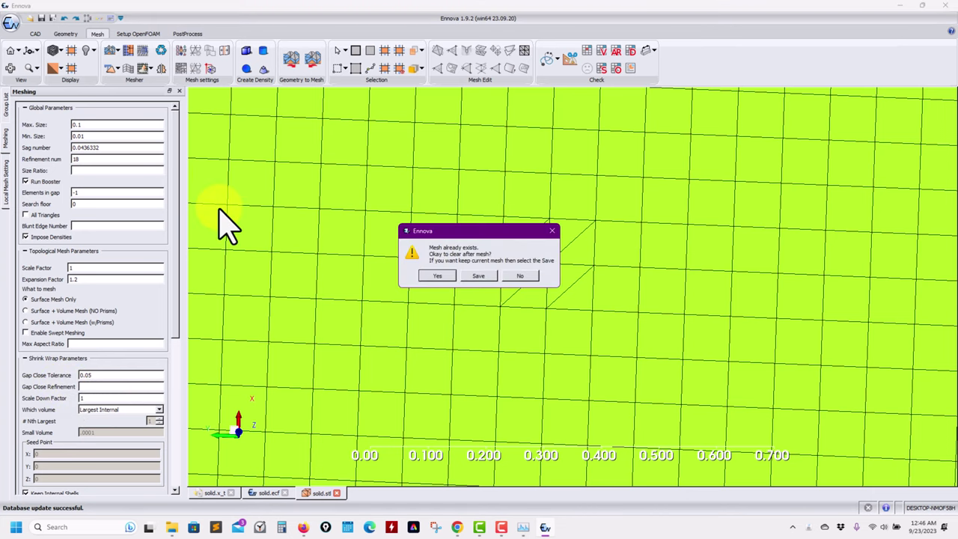
{"action": "left_click", "coordinate": [438, 276]}
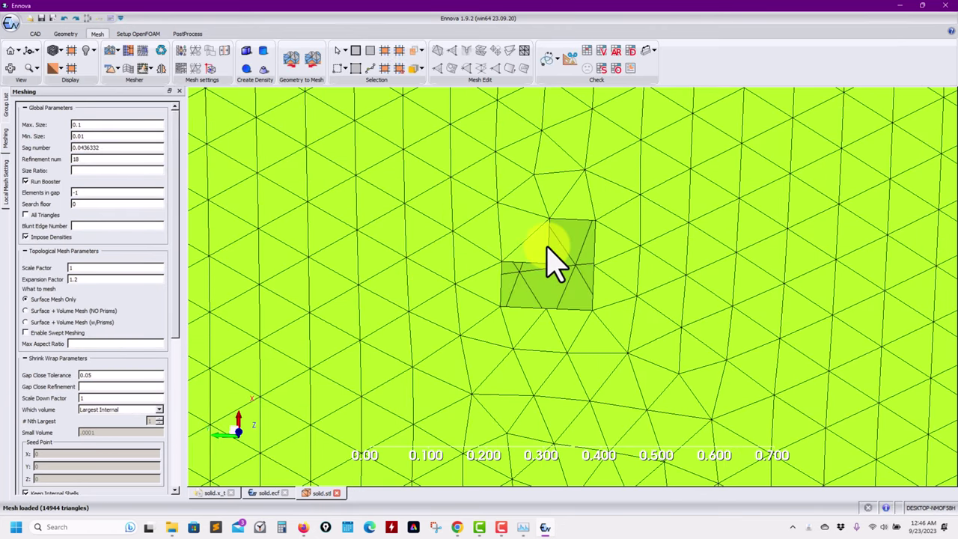
{"action": "scroll", "coordinate": [545, 272], "scroll_direction": "down", "scroll_amount": 3}
{"action": "scroll", "coordinate": [524, 257], "scroll_direction": "up", "scroll_amount": 3}
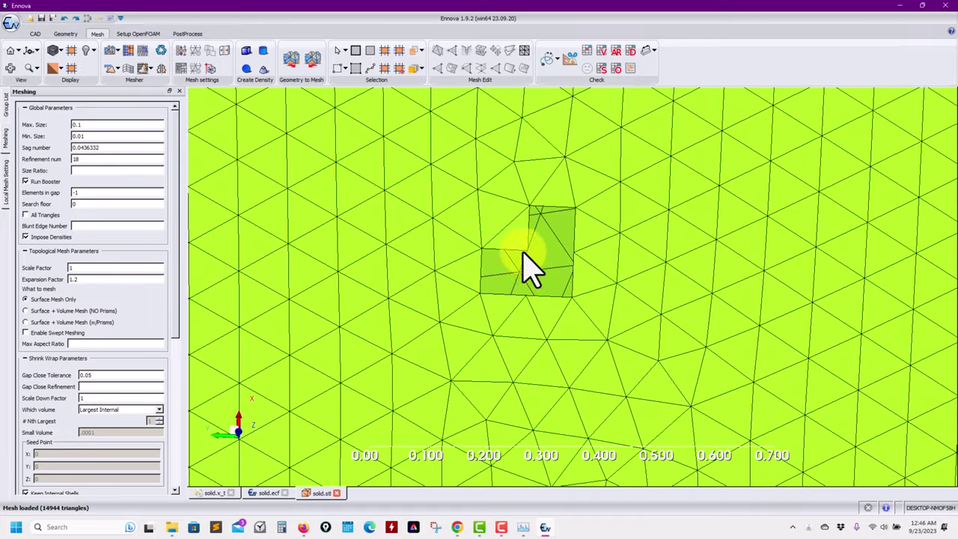
Change Gap Close Tolerance to 0.1 and remesh, clearing the old mesh
{"action": "double_click", "coordinate": [86, 374]}
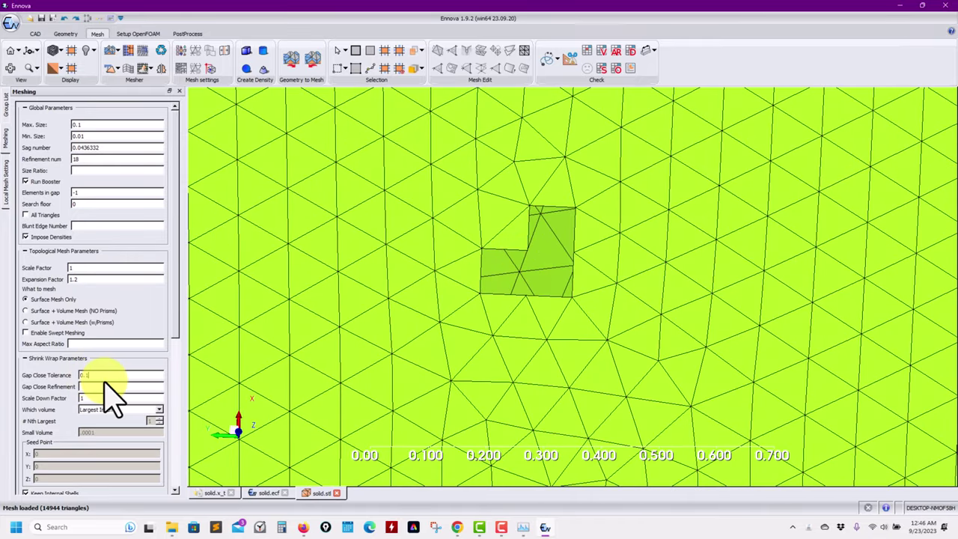
{"action": "type", "text": "0.1"}
{"action": "left_click", "coordinate": [239, 203]}
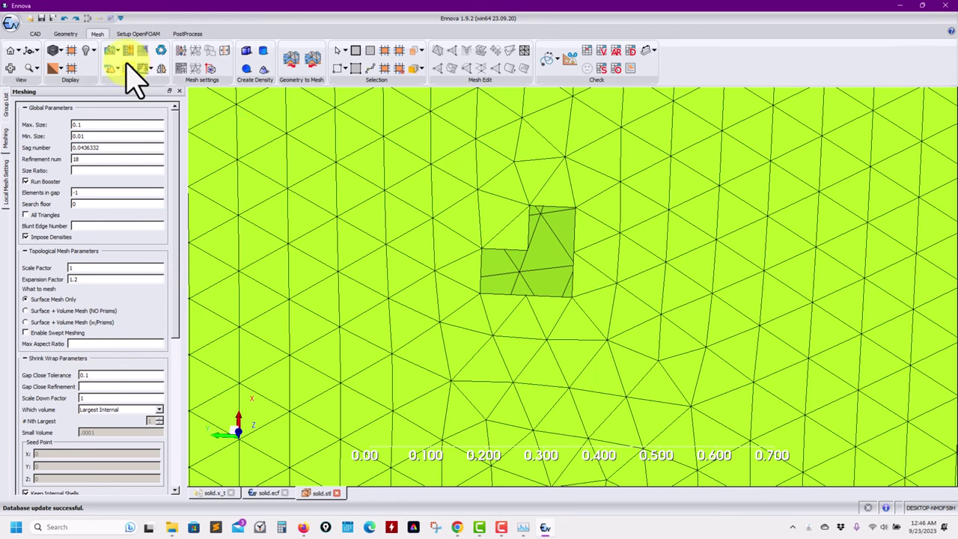
{"action": "left_click", "coordinate": [112, 68]}
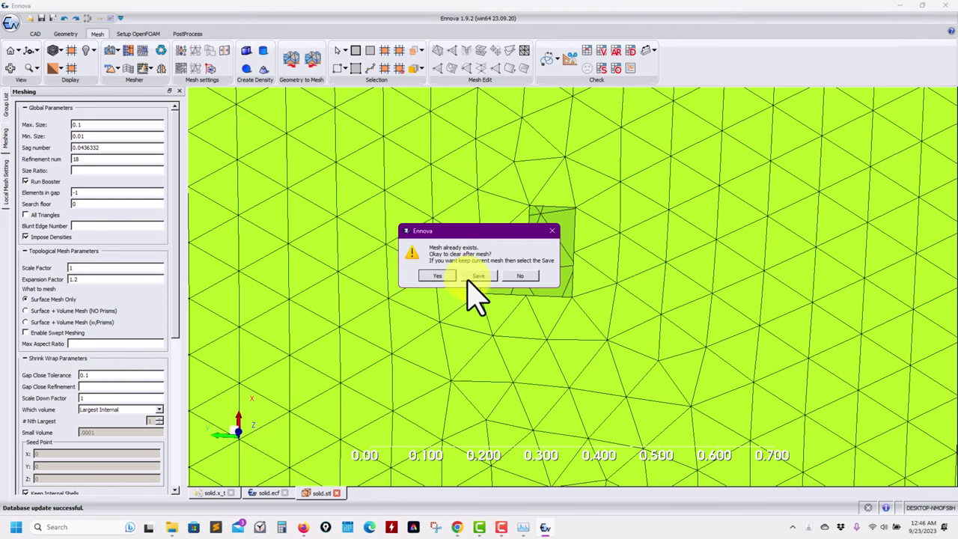
{"action": "left_click", "coordinate": [439, 275]}
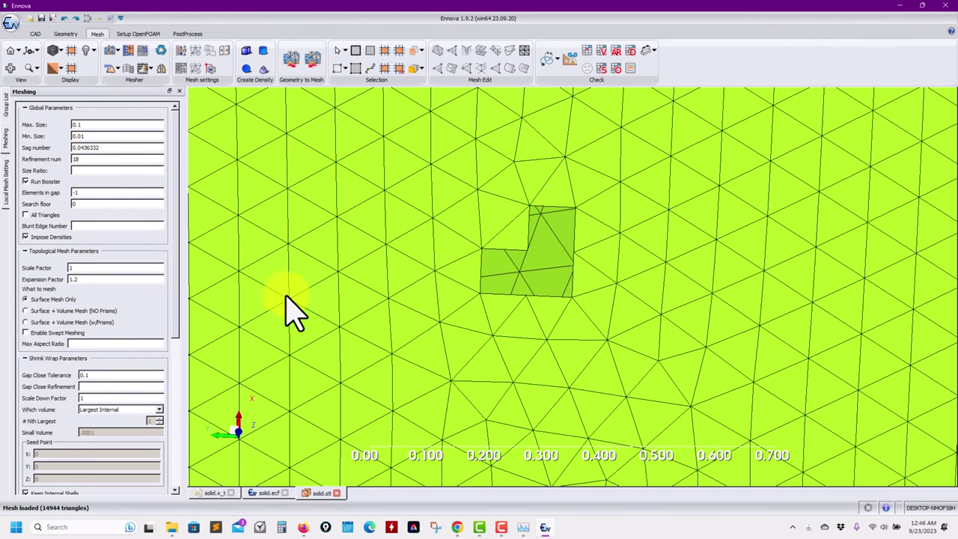
Change Gap Close Tolerance to 0.12 and remesh so the L-shaped hole is covered
{"action": "type", "text": "2"}
{"action": "left_click", "coordinate": [116, 53]}
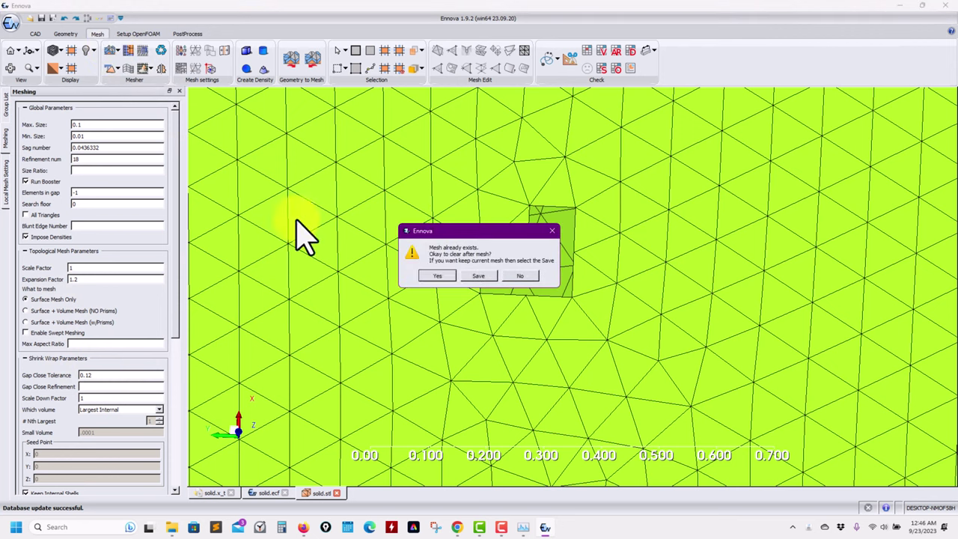
{"action": "left_click", "coordinate": [521, 274]}
{"action": "left_click", "coordinate": [143, 50]}
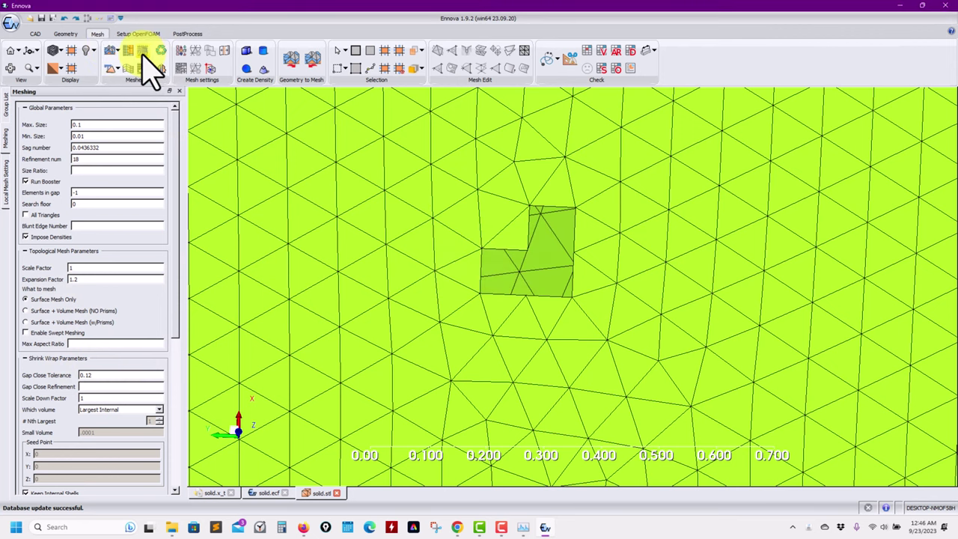
{"action": "left_click", "coordinate": [438, 276]}
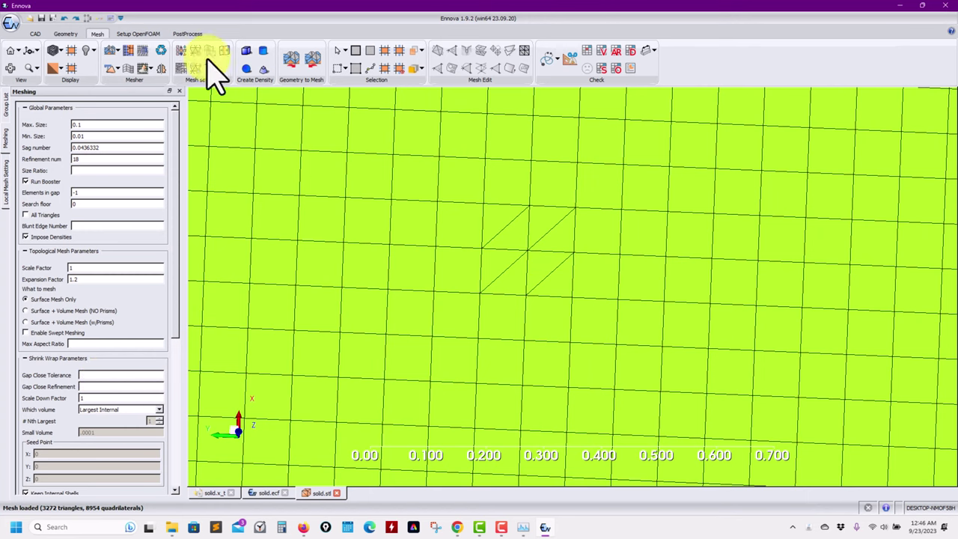
Rerun meshing, then remesh with Gap Close Tolerance 0.15 and orbit to a tilted view
{"action": "left_click", "coordinate": [145, 50]}
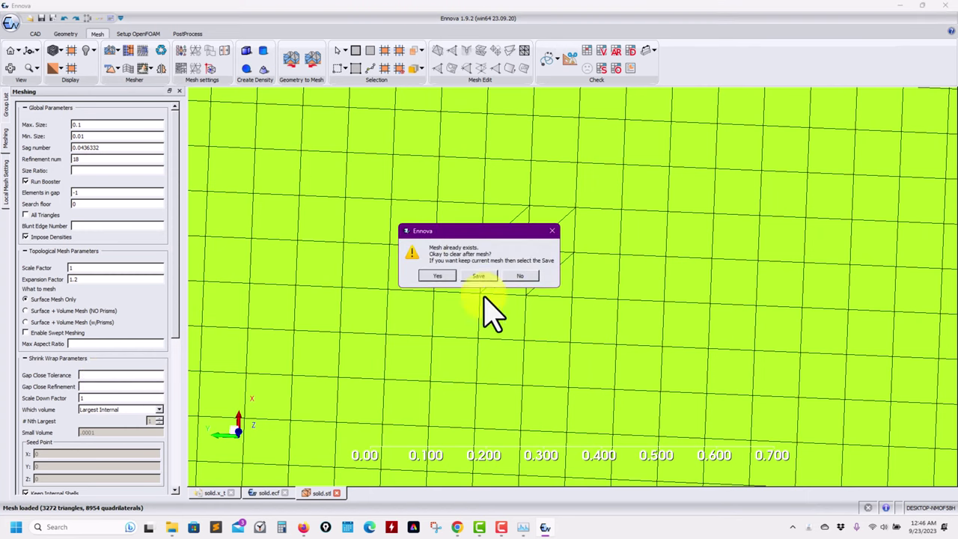
{"action": "left_click", "coordinate": [446, 276]}
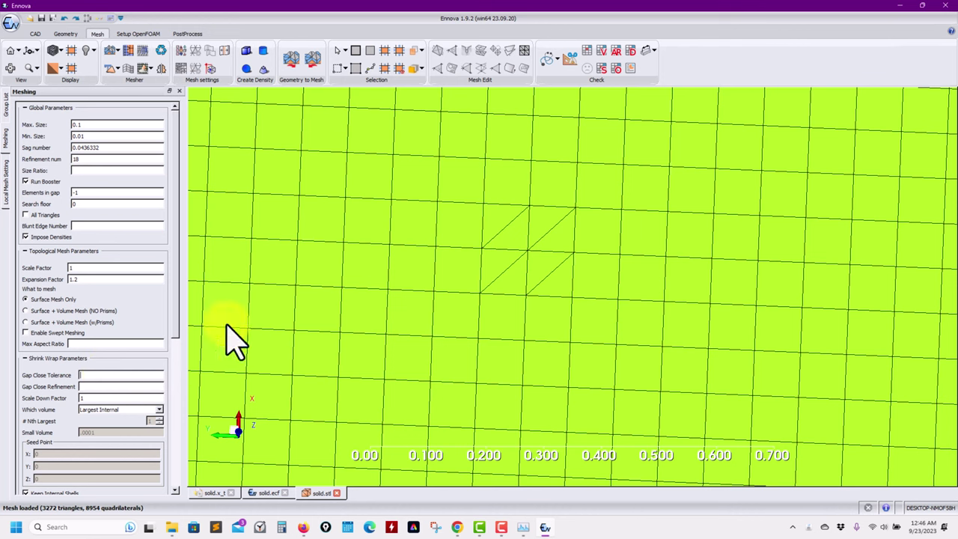
{"action": "scroll", "coordinate": [494, 299], "scroll_direction": "down", "scroll_amount": 3}
{"action": "scroll", "coordinate": [495, 300], "scroll_direction": "down", "scroll_amount": 3}
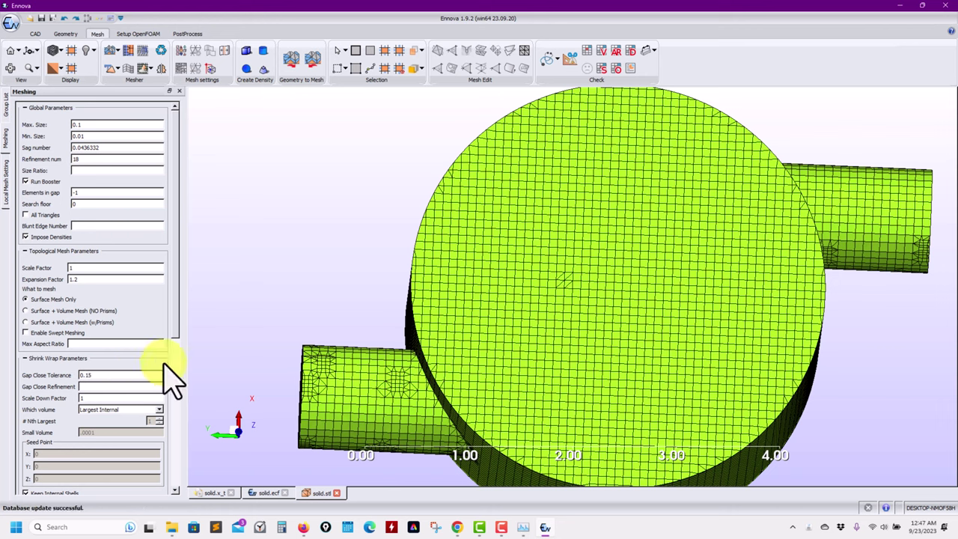
{"action": "left_click", "coordinate": [145, 54]}
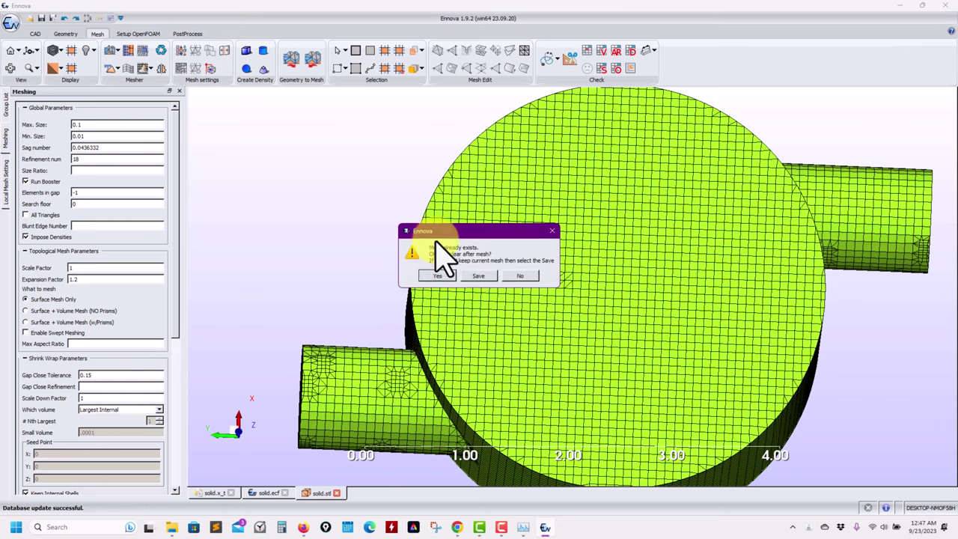
{"action": "left_click", "coordinate": [445, 274]}
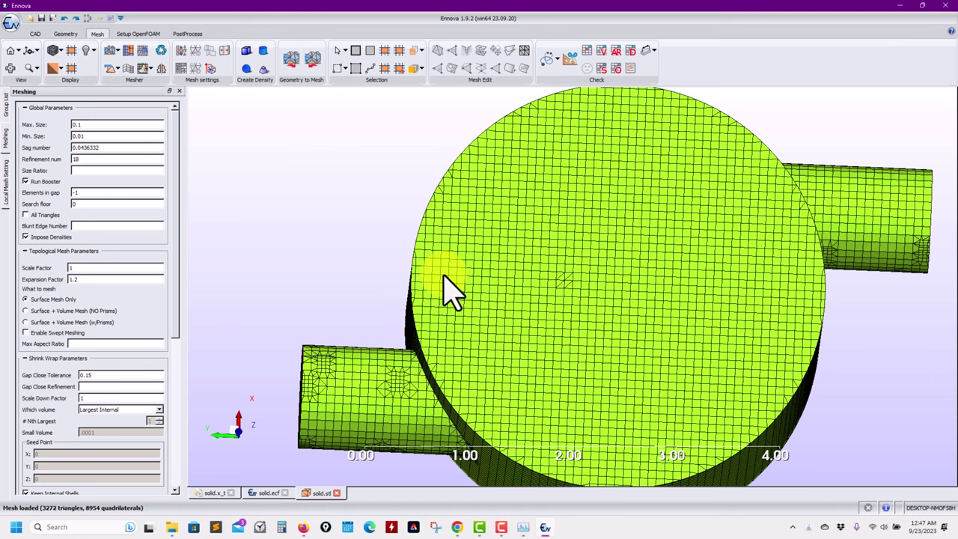
{"action": "left_click_drag", "start_coordinate": [446, 288], "coordinate": [539, 278]}
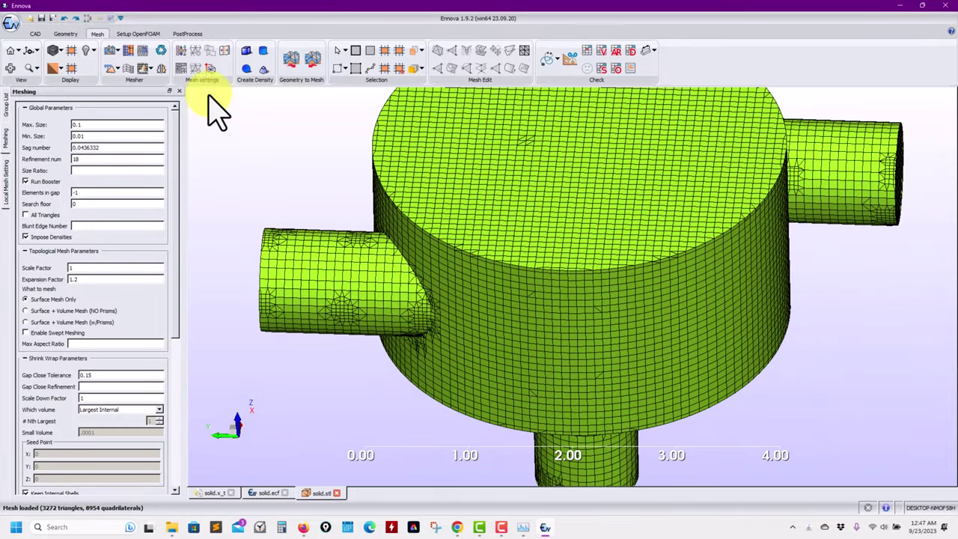
Generate the 17776-triangle surface mesh and orbit around it to inspect the result
{"action": "left_click", "coordinate": [164, 52]}
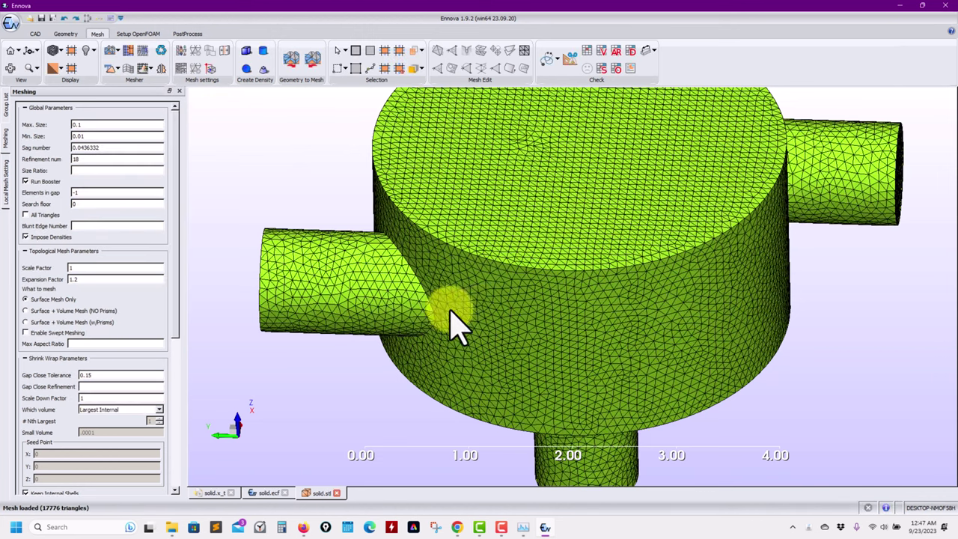
{"action": "left_click_drag", "start_coordinate": [450, 310], "coordinate": [510, 289]}
{"action": "scroll", "coordinate": [517, 303], "scroll_direction": "up", "scroll_amount": 2}
{"action": "scroll", "coordinate": [494, 307], "scroll_direction": "down", "scroll_amount": 2}
{"action": "scroll", "coordinate": [514, 330], "scroll_direction": "up", "scroll_amount": 5}
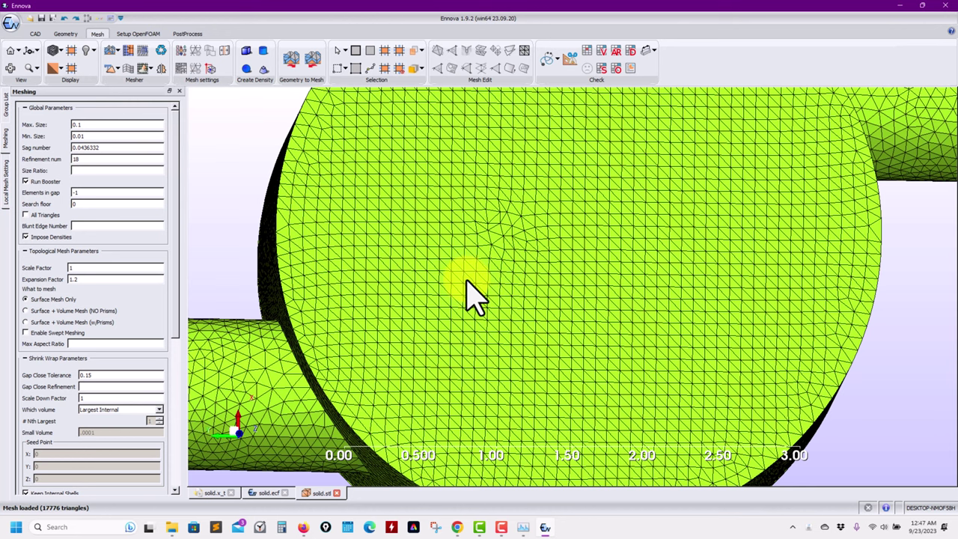
{"action": "scroll", "coordinate": [470, 294], "scroll_direction": "down", "scroll_amount": 5}
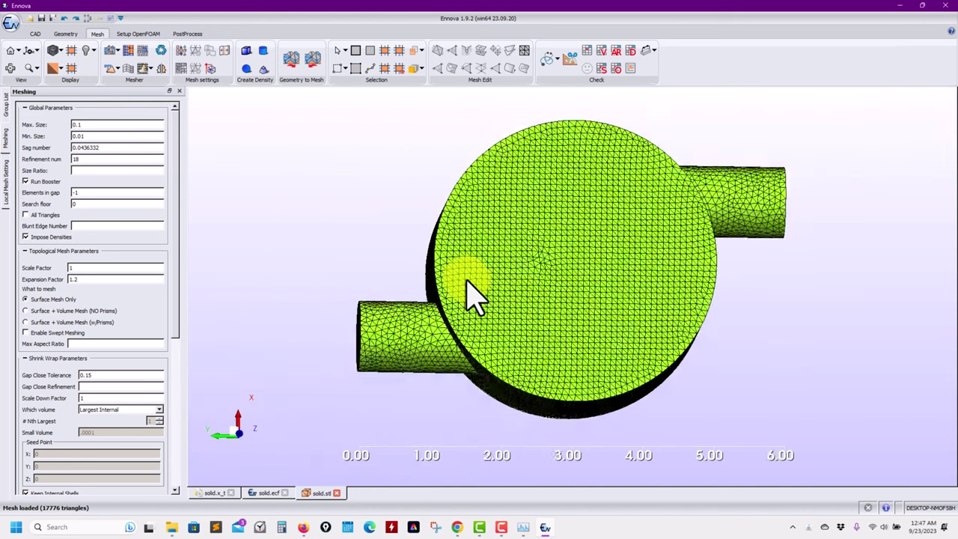
{"action": "left_click_drag", "start_coordinate": [546, 300], "coordinate": [537, 368]}
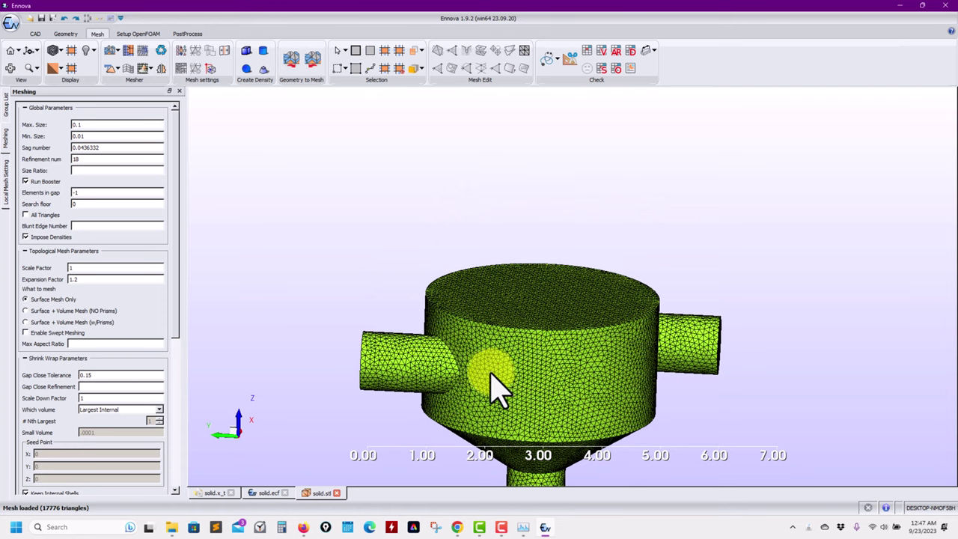
{"action": "left_click_drag", "start_coordinate": [490, 372], "coordinate": [443, 279]}
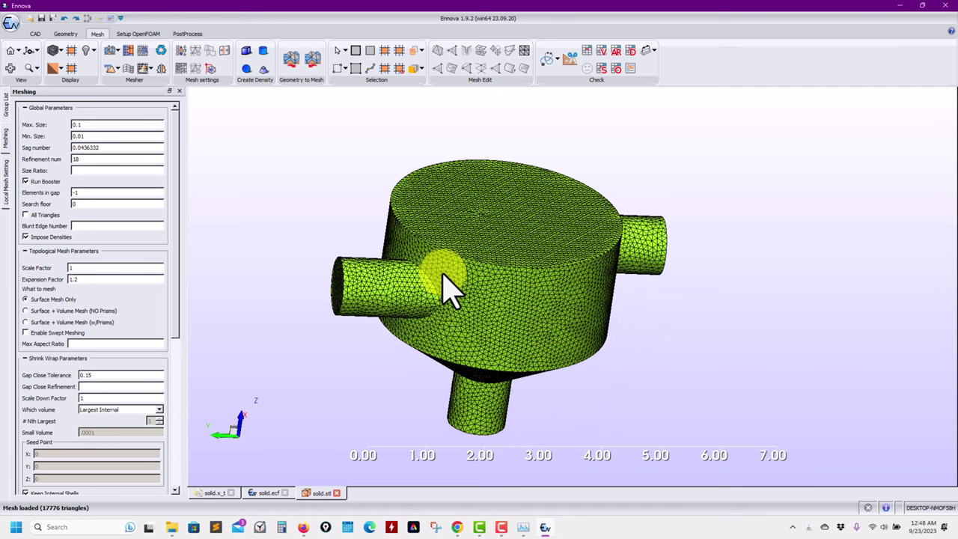
Open chicken_1.stl from the rubber_chicken folder inside the ennova directory
{"action": "left_click", "coordinate": [42, 18]}
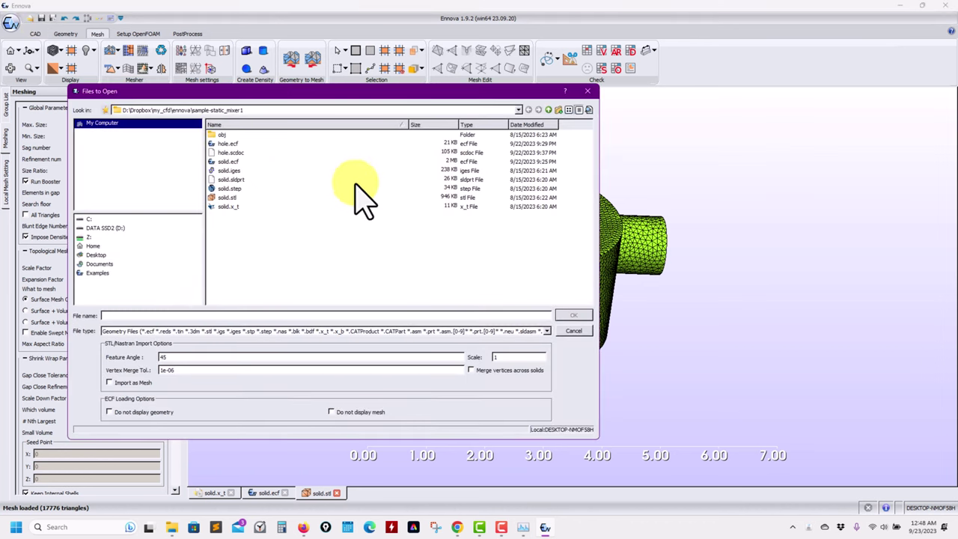
{"action": "left_click", "coordinate": [549, 111]}
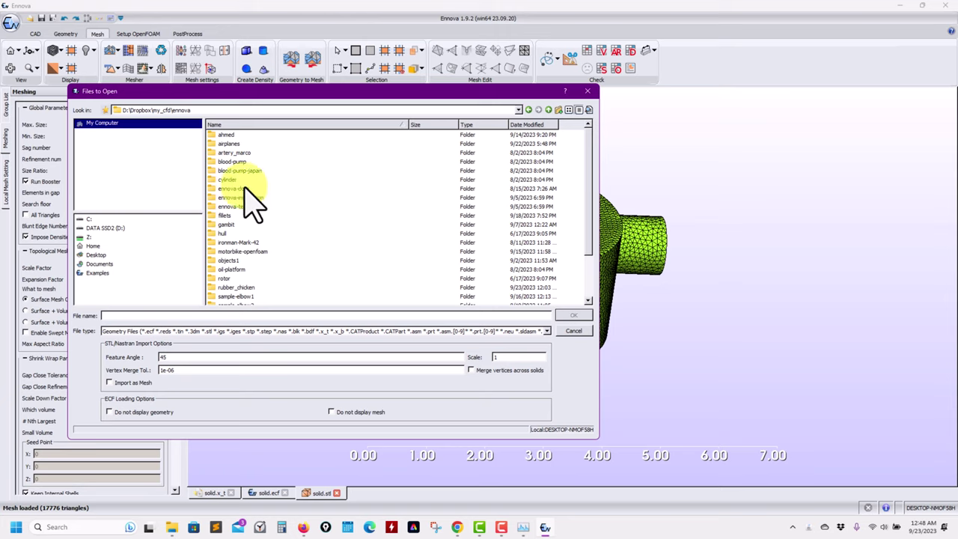
{"action": "scroll", "coordinate": [255, 193], "scroll_direction": "down", "scroll_amount": 1}
{"action": "scroll", "coordinate": [255, 202], "scroll_direction": "down", "scroll_amount": 1}
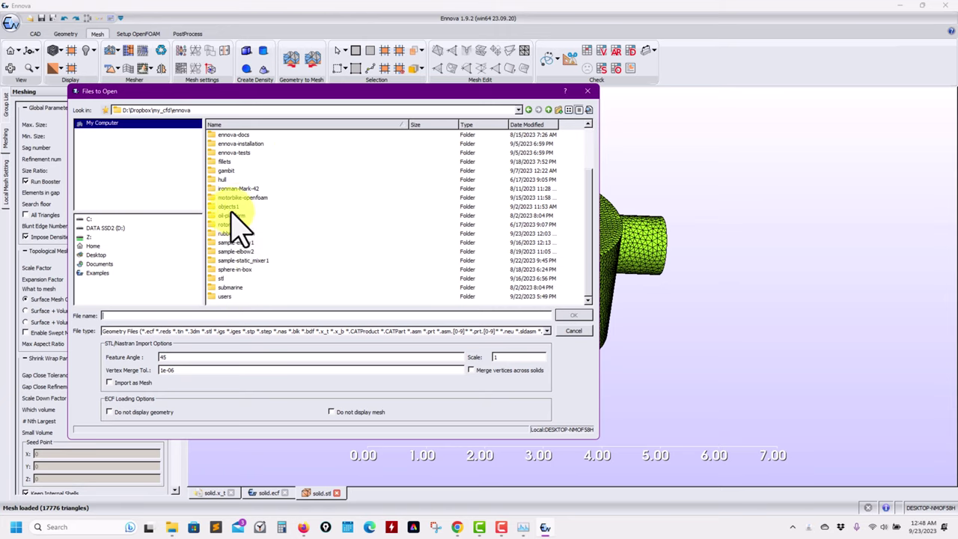
{"action": "double_click", "coordinate": [238, 233]}
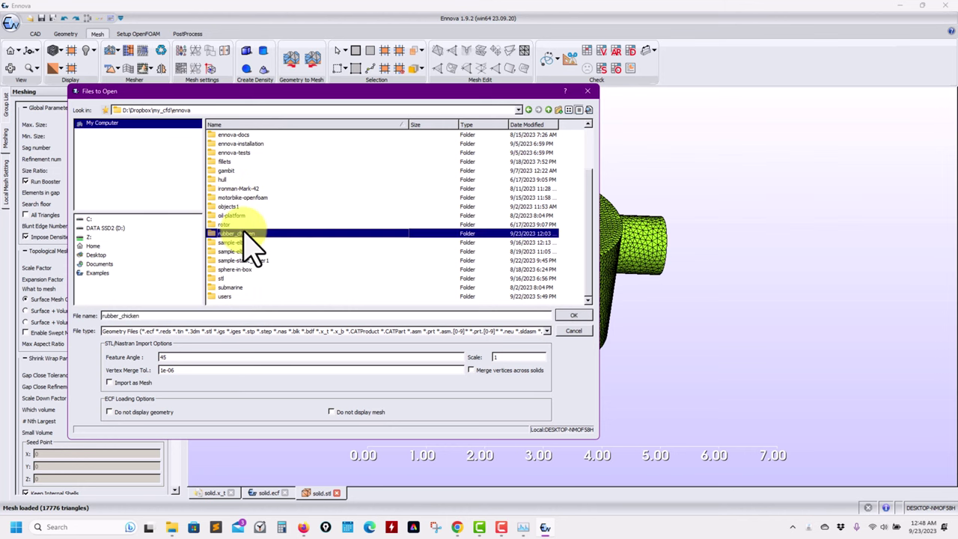
{"action": "double_click", "coordinate": [232, 135]}
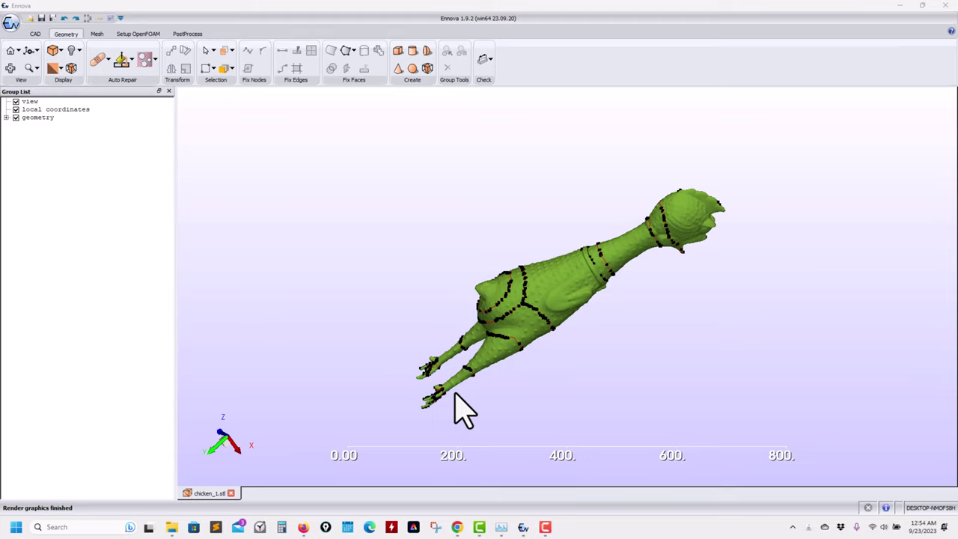
Rotate and zoom the chicken geometry to a side view
{"action": "left_click_drag", "start_coordinate": [569, 363], "coordinate": [534, 338]}
{"action": "scroll", "coordinate": [502, 338], "scroll_direction": "up", "scroll_amount": 2}
{"action": "scroll", "coordinate": [610, 336], "scroll_direction": "down", "scroll_amount": 1}
{"action": "scroll", "coordinate": [614, 337], "scroll_direction": "up", "scroll_amount": 3}
{"action": "scroll", "coordinate": [502, 349], "scroll_direction": "down", "scroll_amount": 2}
{"action": "scroll", "coordinate": [454, 365], "scroll_direction": "up", "scroll_amount": 2}
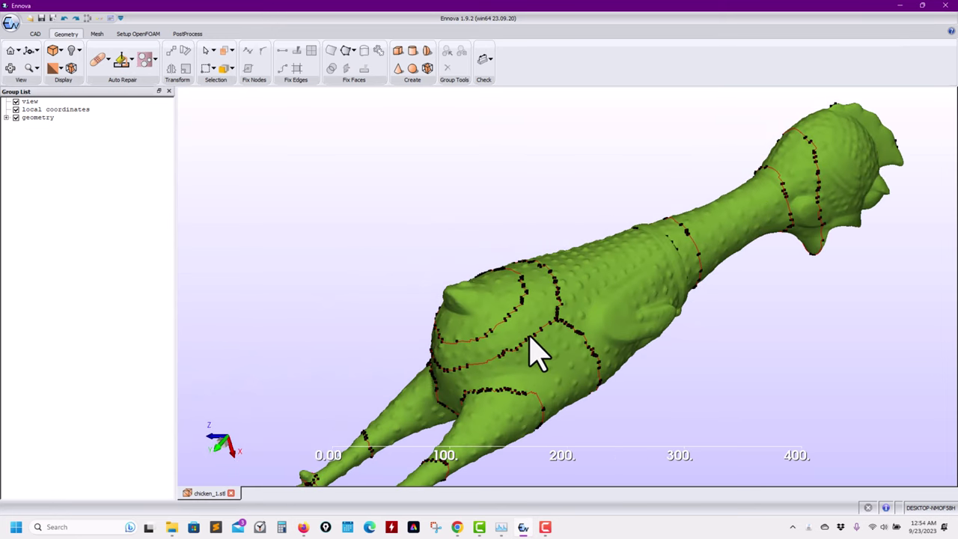
In the Mesh tools, orbit around the chicken's leg and body to review its feature-edge patches
{"action": "left_click", "coordinate": [97, 34]}
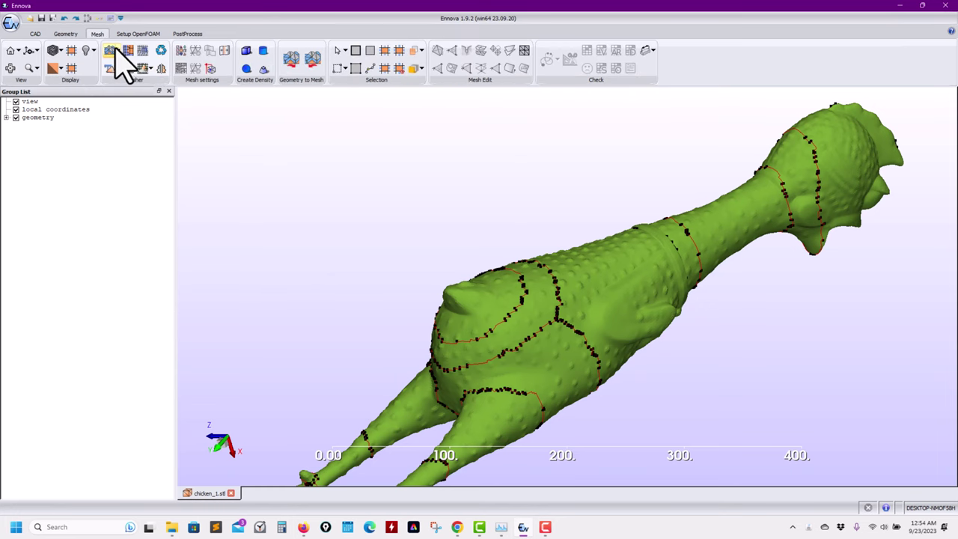
{"action": "scroll", "coordinate": [607, 284], "scroll_direction": "up", "scroll_amount": 2}
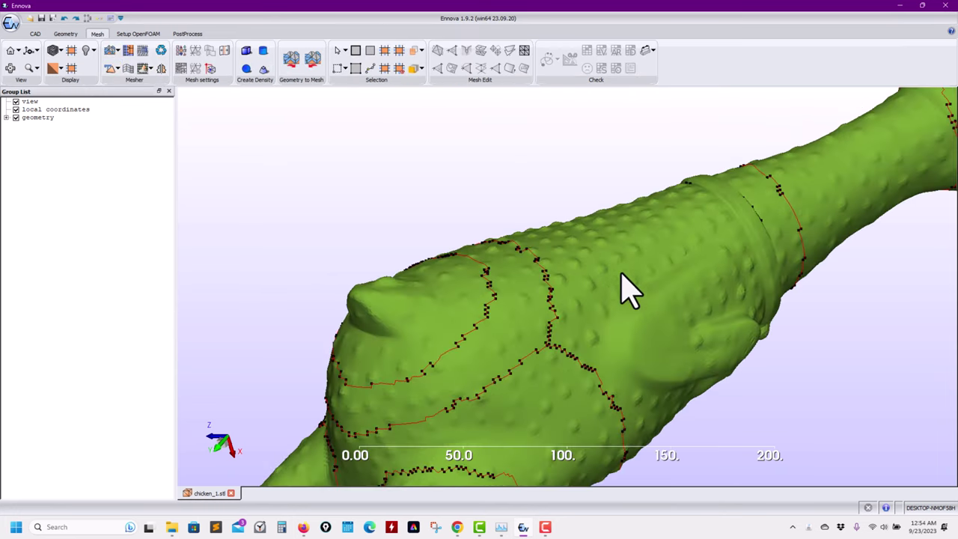
{"action": "scroll", "coordinate": [609, 299], "scroll_direction": "down", "scroll_amount": 2}
{"action": "scroll", "coordinate": [462, 261], "scroll_direction": "down", "scroll_amount": 3}
{"action": "scroll", "coordinate": [465, 262], "scroll_direction": "up", "scroll_amount": 5}
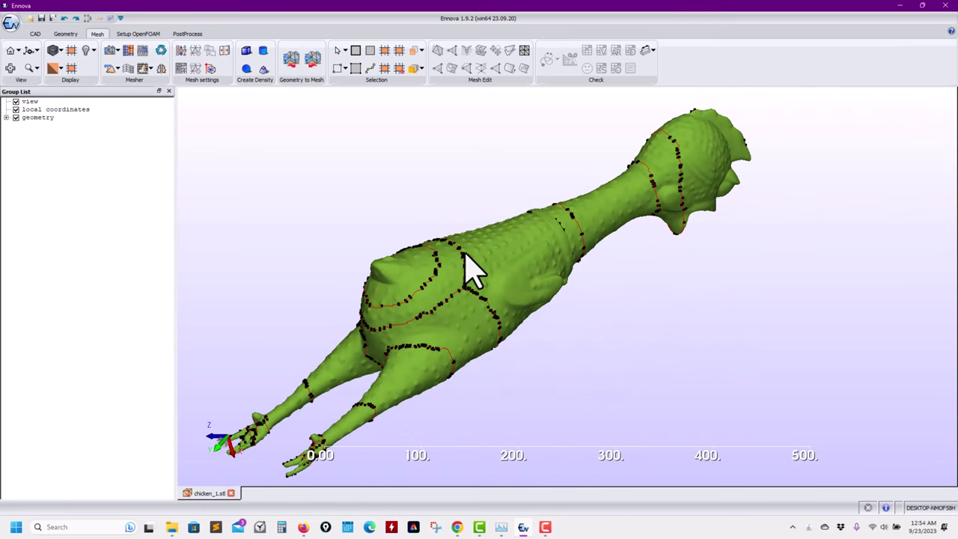
{"action": "scroll", "coordinate": [613, 288], "scroll_direction": "up", "scroll_amount": 8}
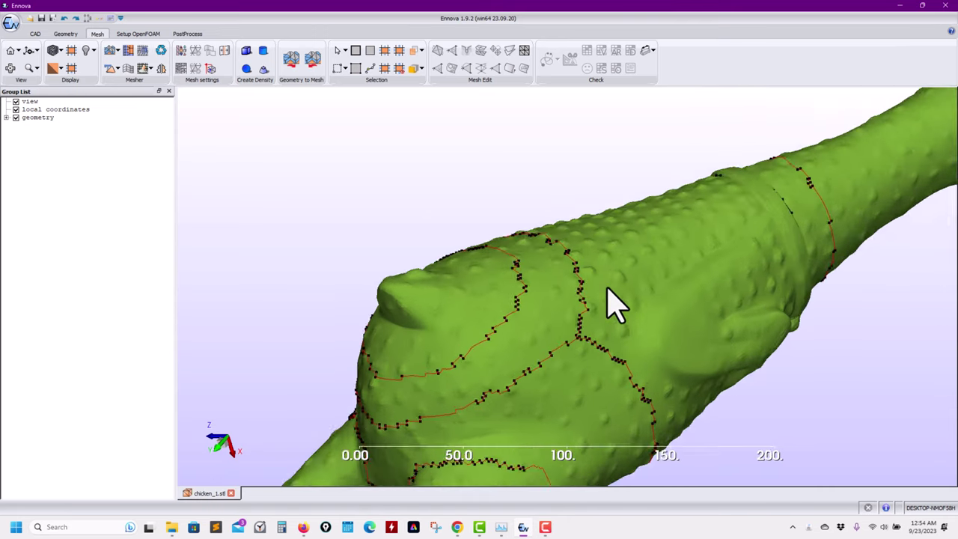
{"action": "scroll", "coordinate": [494, 277], "scroll_direction": "down", "scroll_amount": 2}
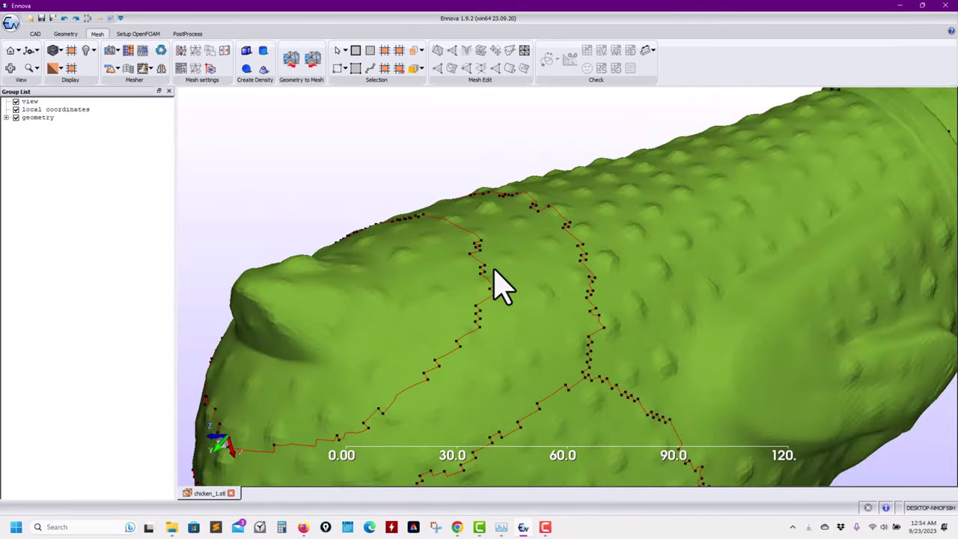
{"action": "middle_click_drag", "start_coordinate": [641, 317], "coordinate": [505, 321]}
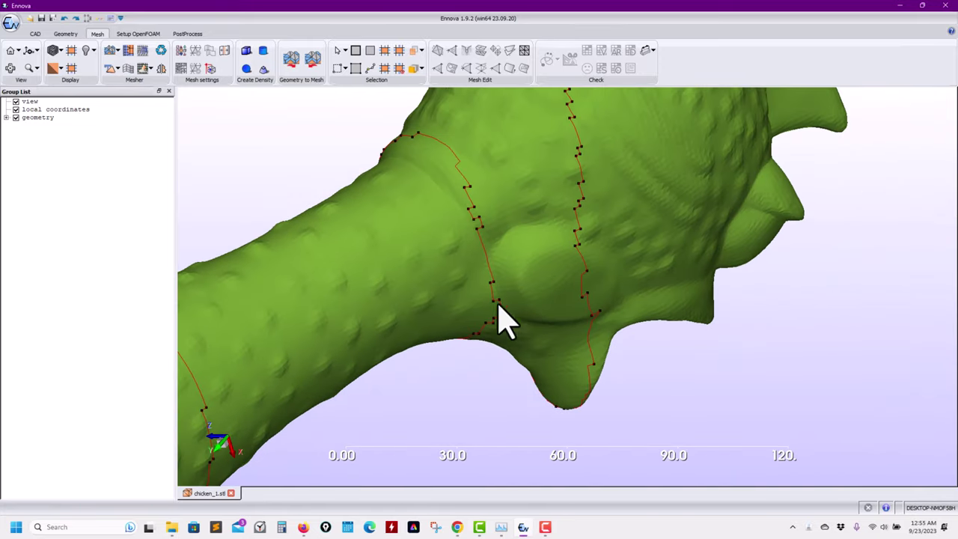
{"action": "scroll", "coordinate": [549, 299], "scroll_direction": "down", "scroll_amount": 5}
{"action": "middle_click_drag", "start_coordinate": [397, 316], "coordinate": [710, 230]}
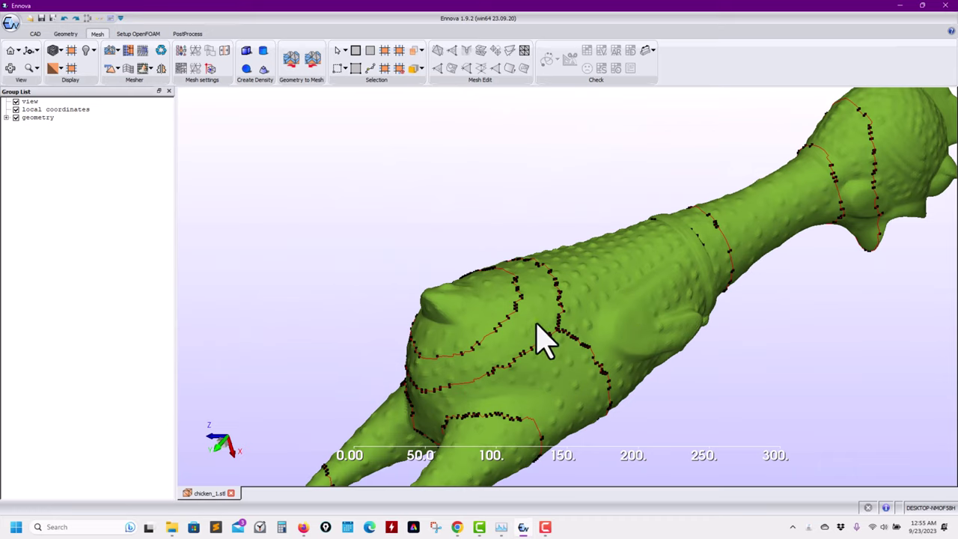
In the chicken's mesh settings, measure the skin bump spacing with the distance tool (9.22074)
{"action": "left_click", "coordinate": [182, 50]}
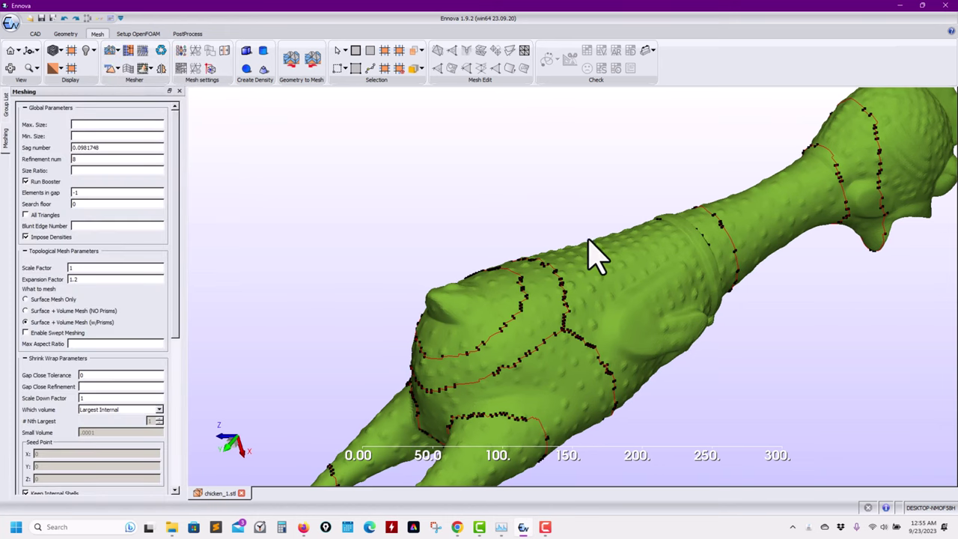
{"action": "scroll", "coordinate": [522, 292], "scroll_direction": "up", "scroll_amount": 6}
{"action": "left_click_drag", "start_coordinate": [522, 292], "coordinate": [561, 348]}
{"action": "scroll", "coordinate": [561, 349], "scroll_direction": "up", "scroll_amount": 2}
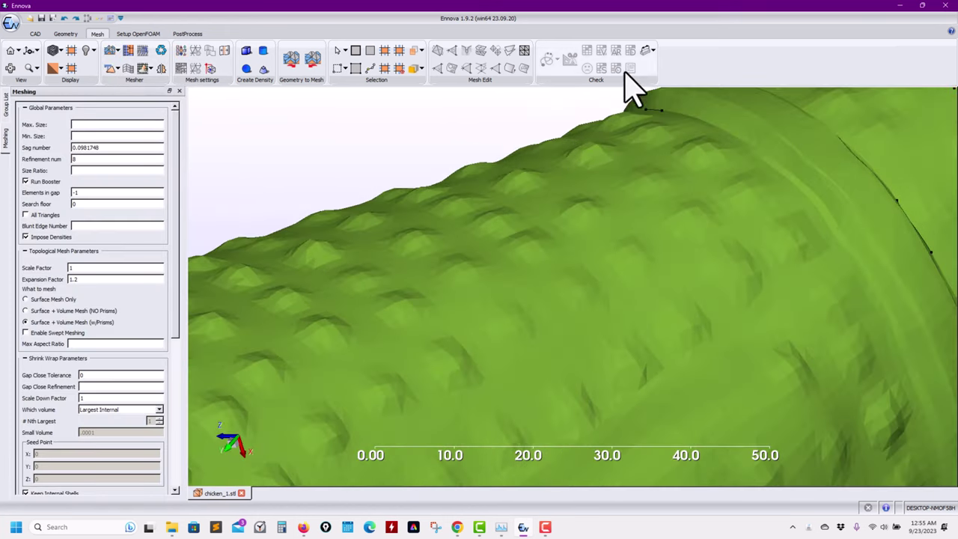
{"action": "left_click", "coordinate": [645, 51]}
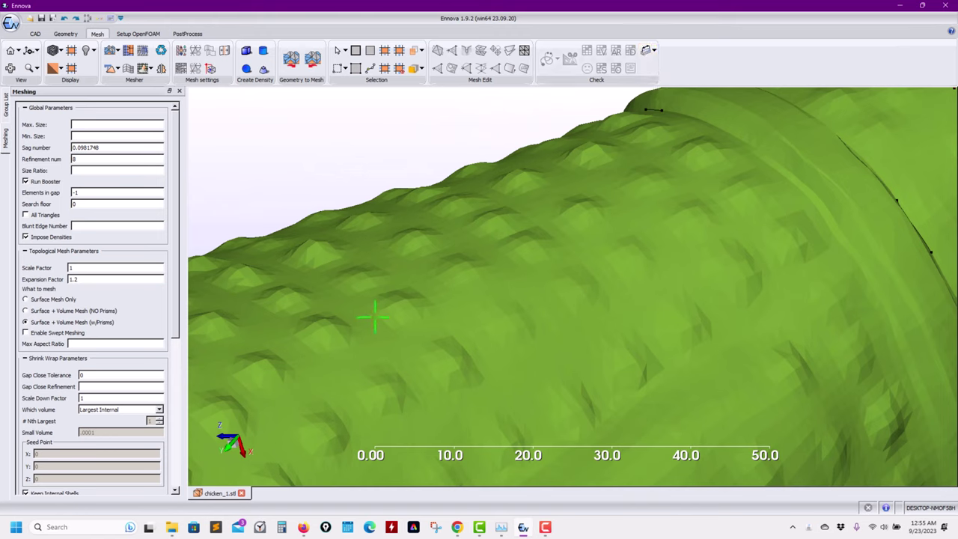
{"action": "left_click", "coordinate": [428, 295]}
{"action": "left_click", "coordinate": [404, 314]}
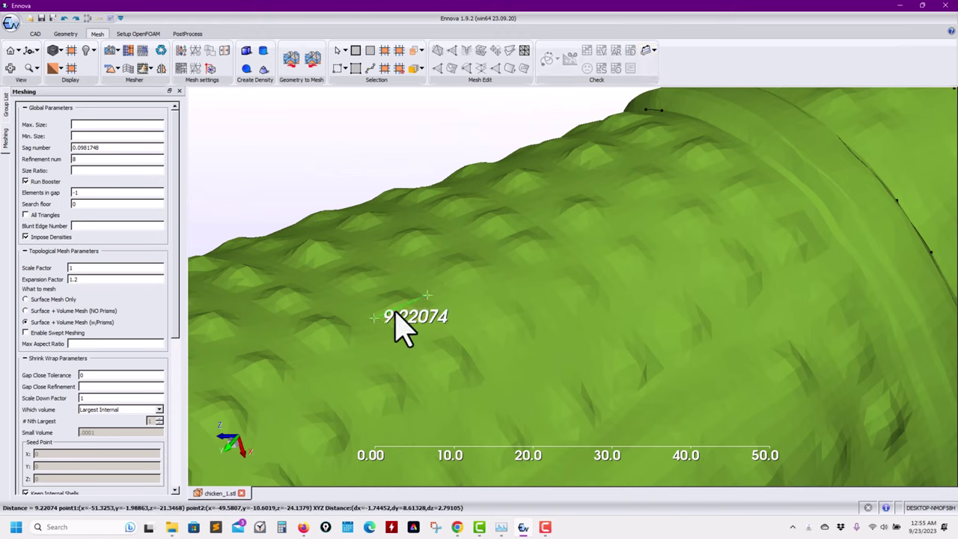
Enter Max size 6, Min size 2, Refinement 18 and select All Triangles
{"action": "left_click", "coordinate": [97, 136]}
{"action": "type", "text": "2"}
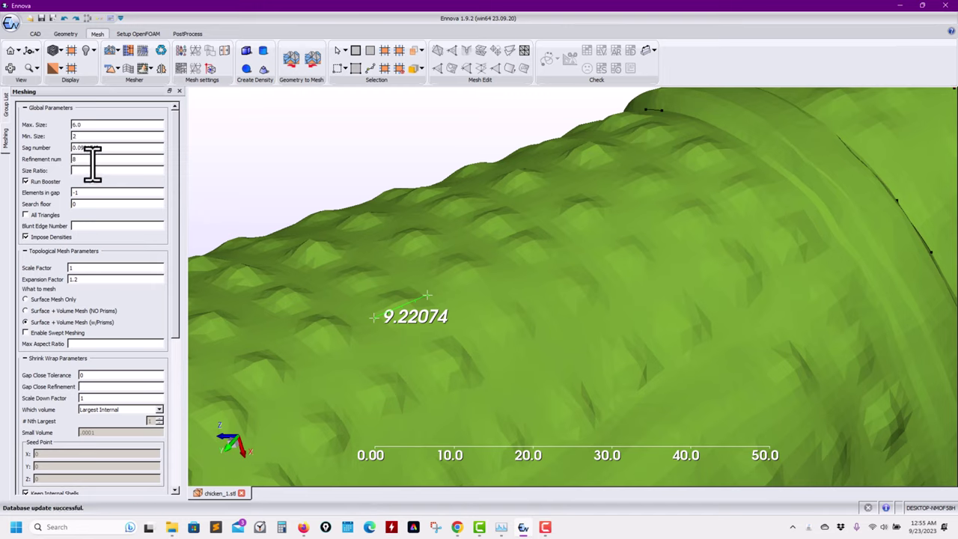
{"action": "type", "text": "18"}
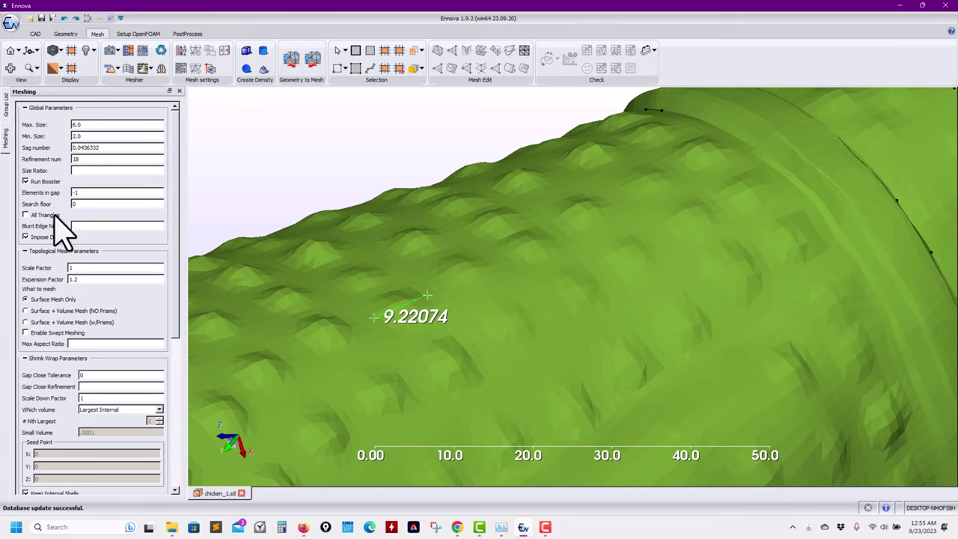
{"action": "left_click", "coordinate": [51, 216]}
{"action": "left_click_drag", "start_coordinate": [176, 274], "coordinate": [176, 142]}
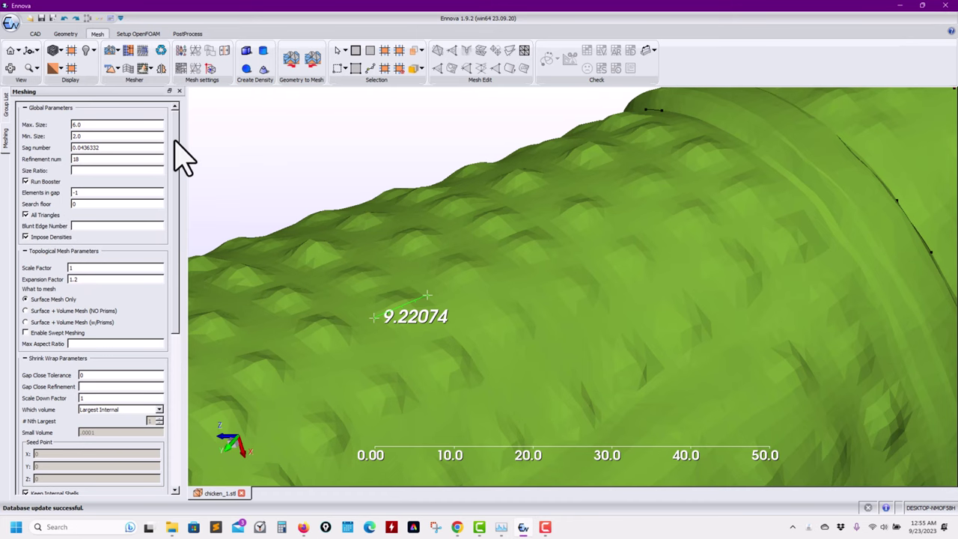
Run the mesher for a 52122-triangle surface mesh, then expand the Group List mesh node to show chicken_1
{"action": "left_click", "coordinate": [111, 50]}
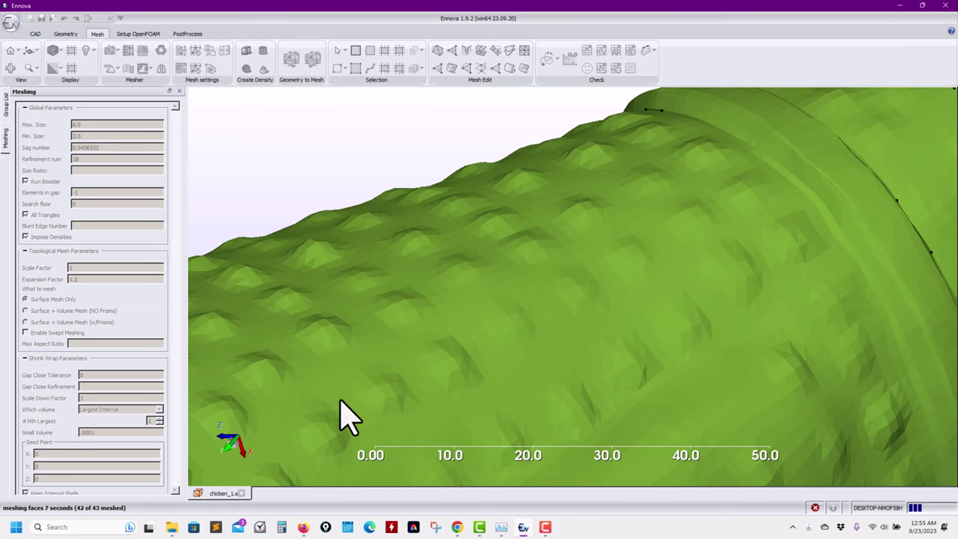
{"action": "scroll", "coordinate": [486, 382], "scroll_direction": "up", "scroll_amount": 5}
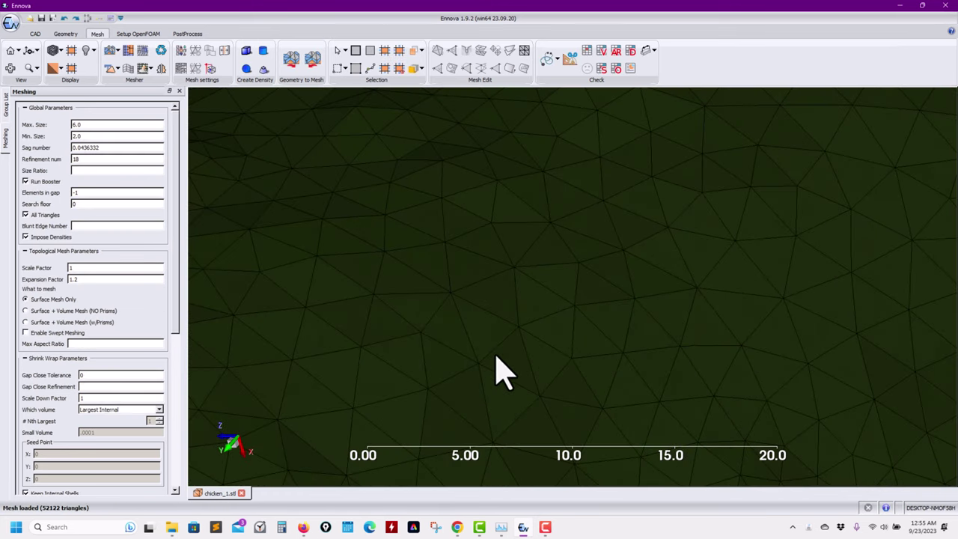
{"action": "scroll", "coordinate": [509, 378], "scroll_direction": "down", "scroll_amount": 7}
{"action": "left_click", "coordinate": [6, 104]}
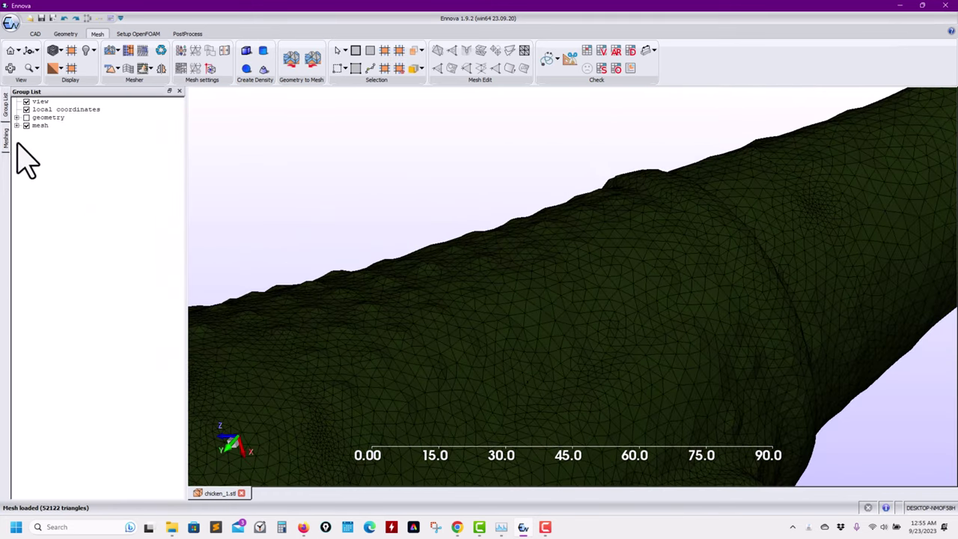
{"action": "left_click", "coordinate": [17, 125]}
Recolour the chicken_1 mesh group bright green
{"action": "left_click", "coordinate": [72, 134]}
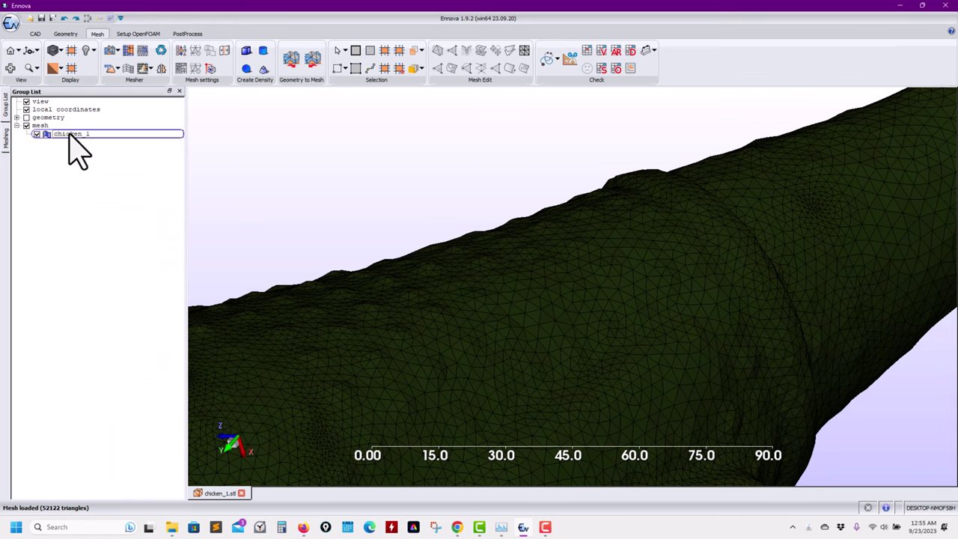
{"action": "right_click", "coordinate": [71, 135]}
{"action": "left_click", "coordinate": [101, 136]}
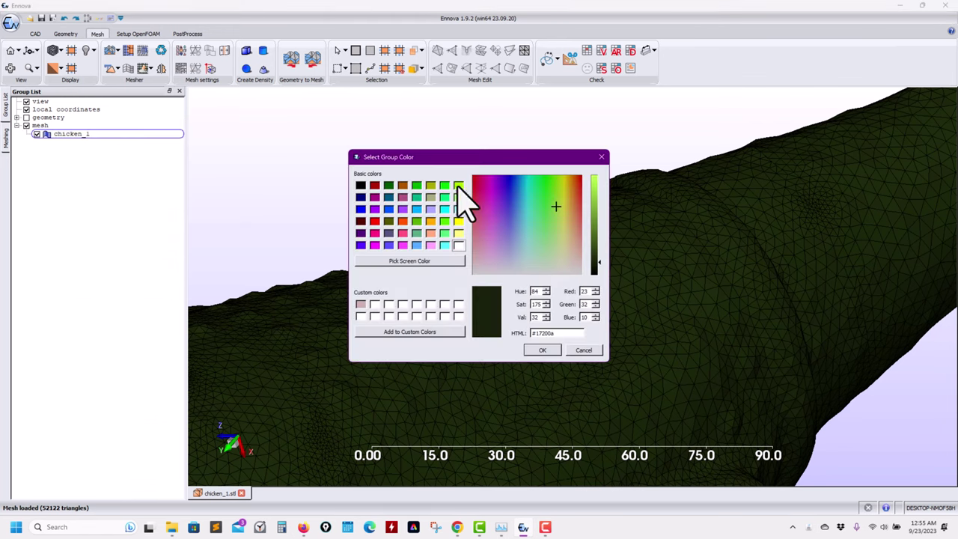
{"action": "left_click", "coordinate": [458, 186]}
{"action": "left_click", "coordinate": [544, 351]}
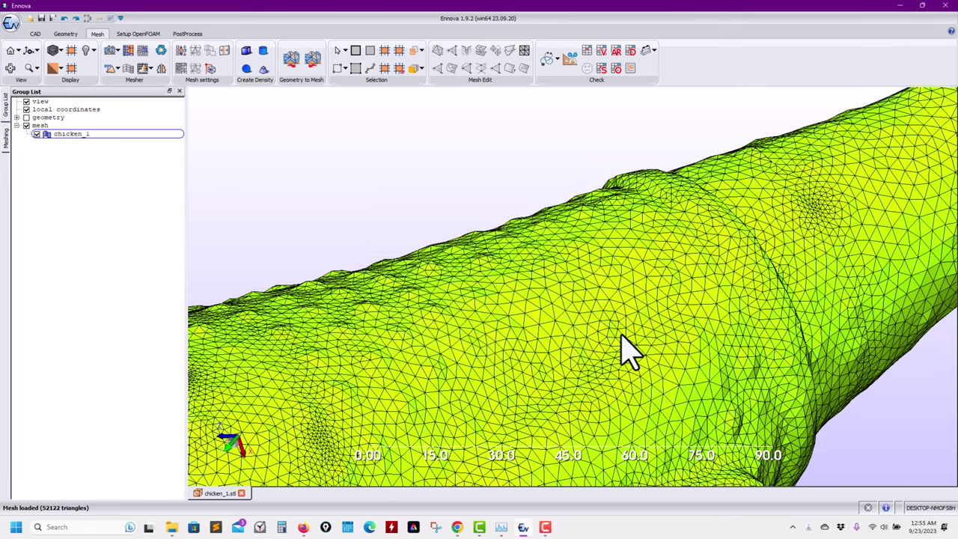
Zoom and orbit around the green mesh to inspect its ends and ridge
{"action": "scroll", "coordinate": [636, 330], "scroll_direction": "down", "scroll_amount": 5}
{"action": "left_click_drag", "start_coordinate": [659, 316], "coordinate": [426, 386]}
{"action": "scroll", "coordinate": [449, 378], "scroll_direction": "up", "scroll_amount": 3}
{"action": "left_click_drag", "start_coordinate": [475, 364], "coordinate": [472, 296]}
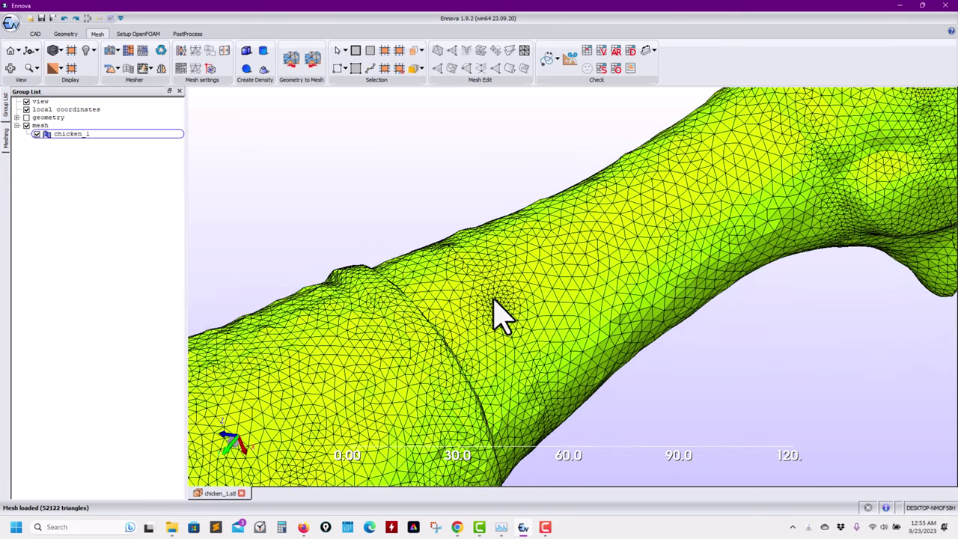
{"action": "scroll", "coordinate": [507, 328], "scroll_direction": "up", "scroll_amount": 3}
{"action": "left_click_drag", "start_coordinate": [509, 330], "coordinate": [549, 303]}
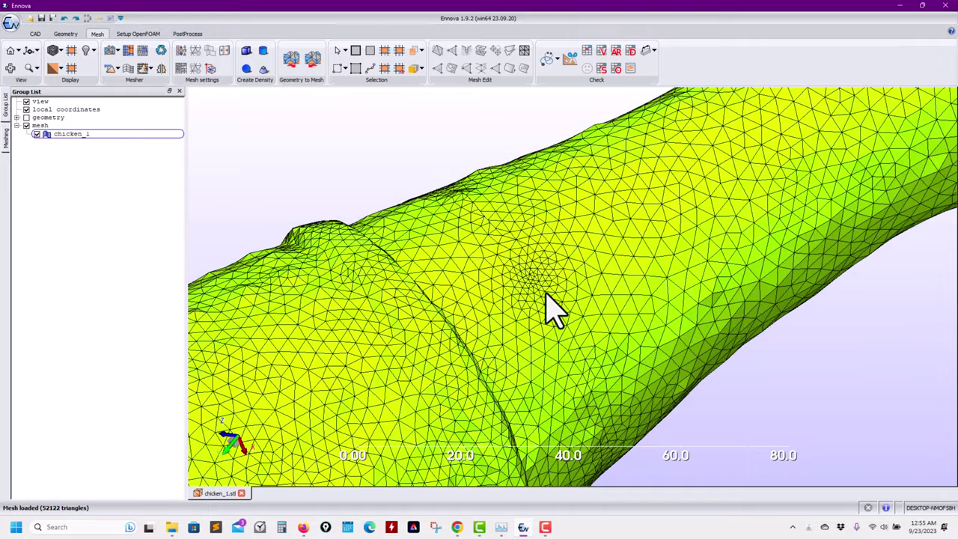
{"action": "scroll", "coordinate": [547, 307], "scroll_direction": "up", "scroll_amount": 3}
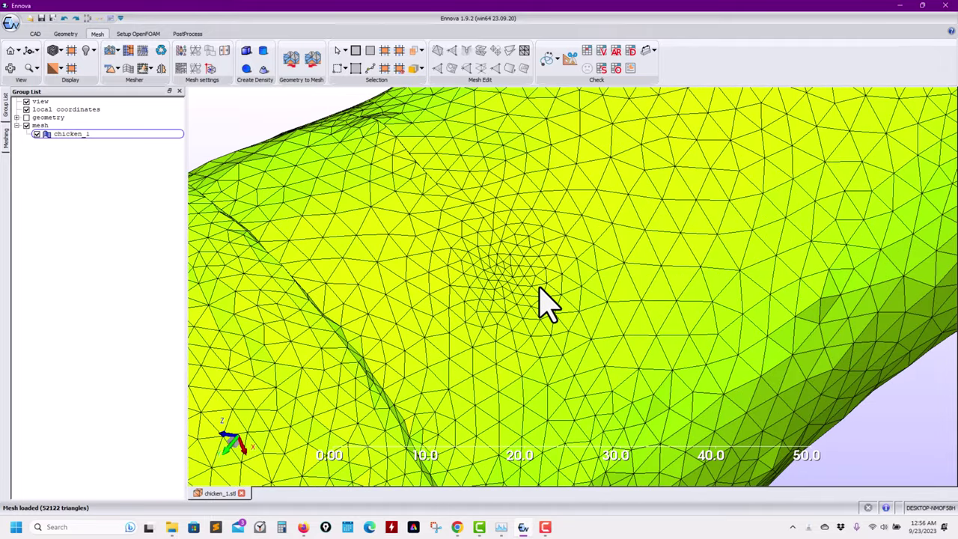
{"action": "mouse_move", "coordinate": [547, 304]}
{"action": "left_mouse_down"}
{"action": "mouse_move", "coordinate": [479, 336]}
{"action": "mouse_move", "coordinate": [543, 312]}
{"action": "left_mouse_up"}
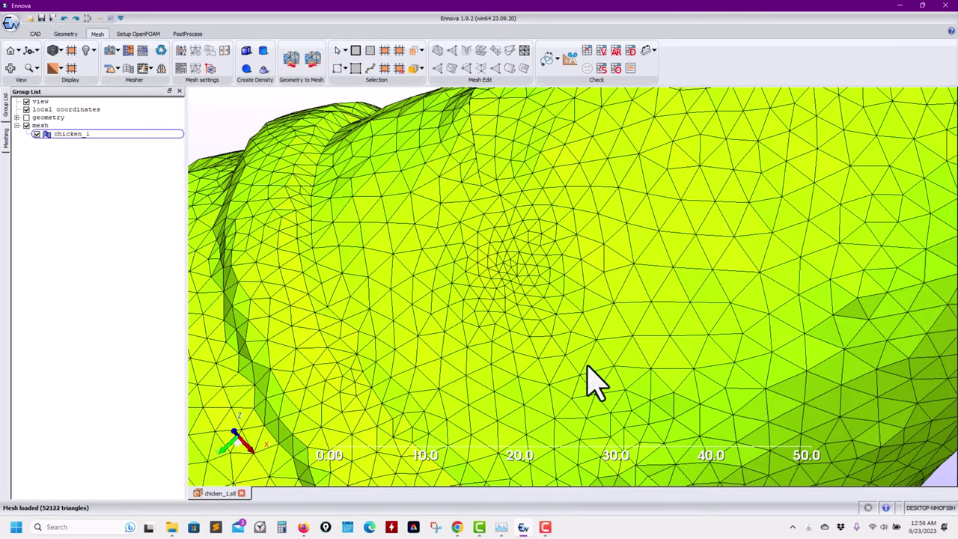
{"action": "scroll", "coordinate": [515, 315], "scroll_direction": "down", "scroll_amount": 5}
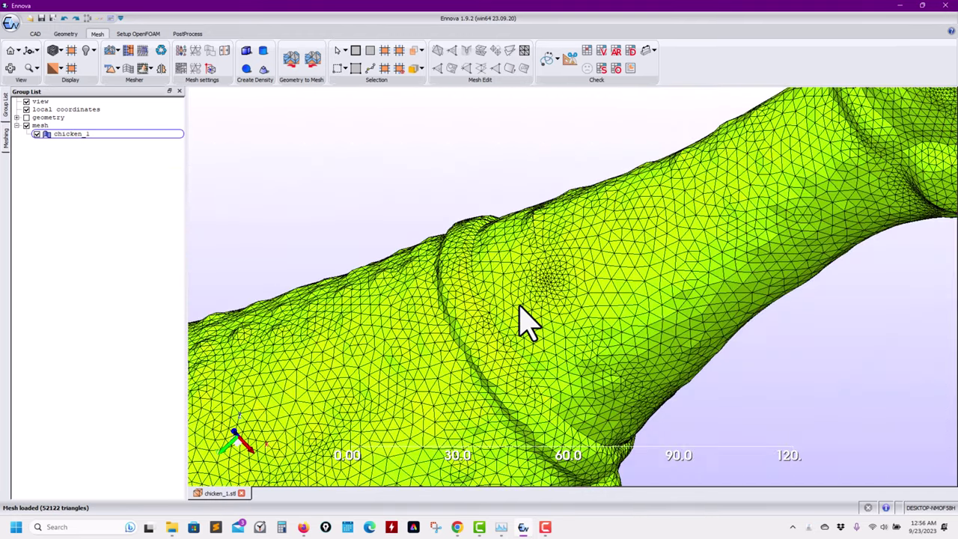
{"action": "scroll", "coordinate": [704, 255], "scroll_direction": "up", "scroll_amount": 5}
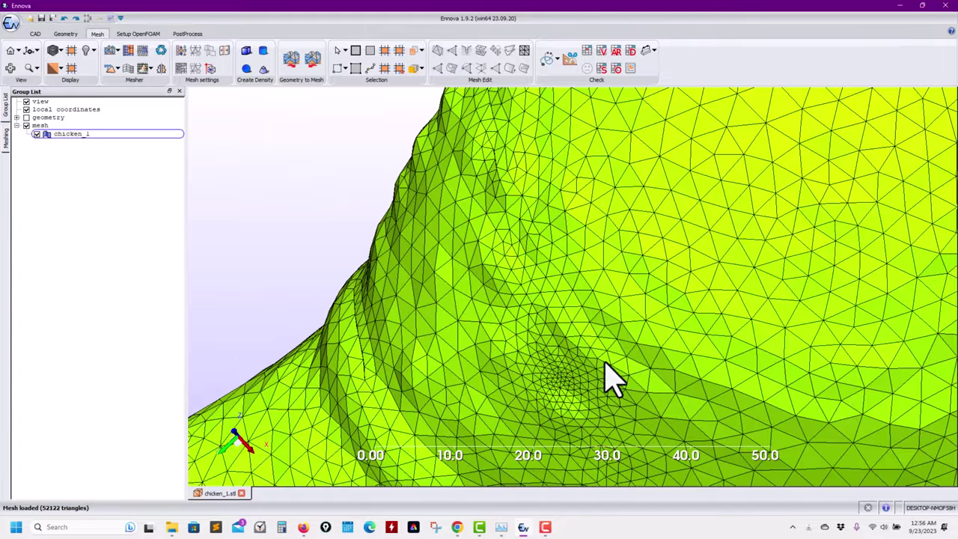
{"action": "mouse_move", "coordinate": [612, 350]}
{"action": "middle_mouse_down"}
{"action": "mouse_move", "coordinate": [577, 316]}
{"action": "mouse_move", "coordinate": [567, 342]}
{"action": "middle_mouse_up"}
{"action": "scroll", "coordinate": [588, 393], "scroll_direction": "up", "scroll_amount": 2}
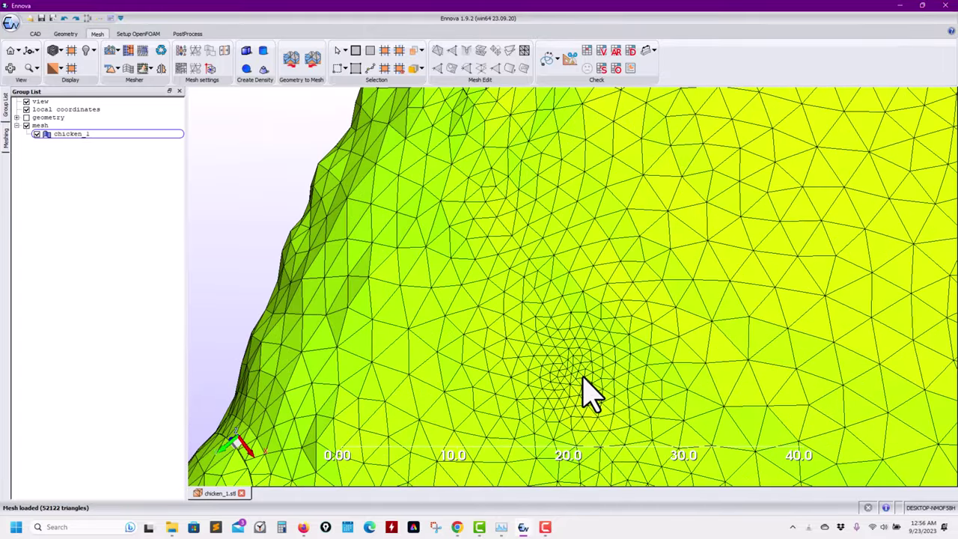
{"action": "scroll", "coordinate": [569, 378], "scroll_direction": "up", "scroll_amount": 1}
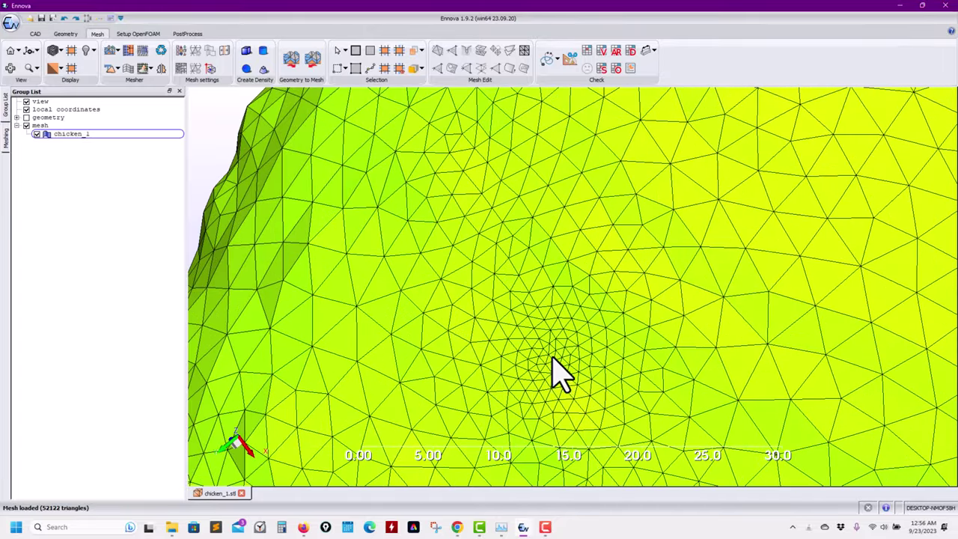
Compare the geometry and chicken_1 mesh by toggling their visibility, ending with only the mesh shown
{"action": "left_click", "coordinate": [17, 119]}
{"action": "left_click", "coordinate": [26, 118]}
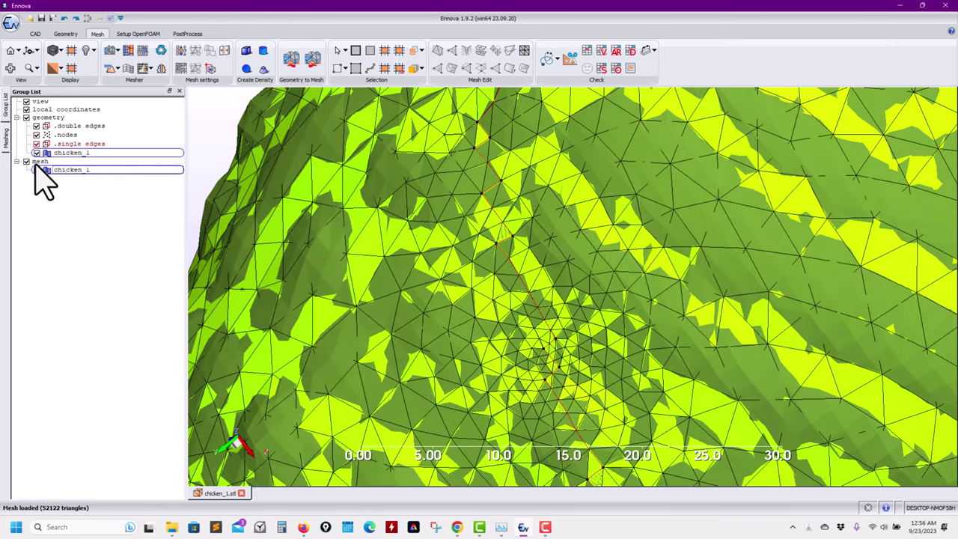
{"action": "left_click", "coordinate": [36, 170]}
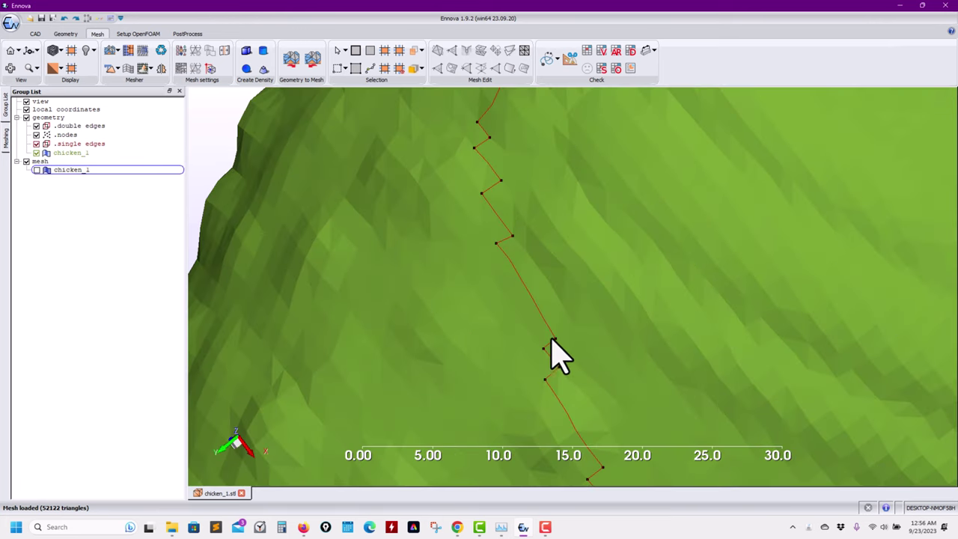
{"action": "left_click", "coordinate": [36, 170]}
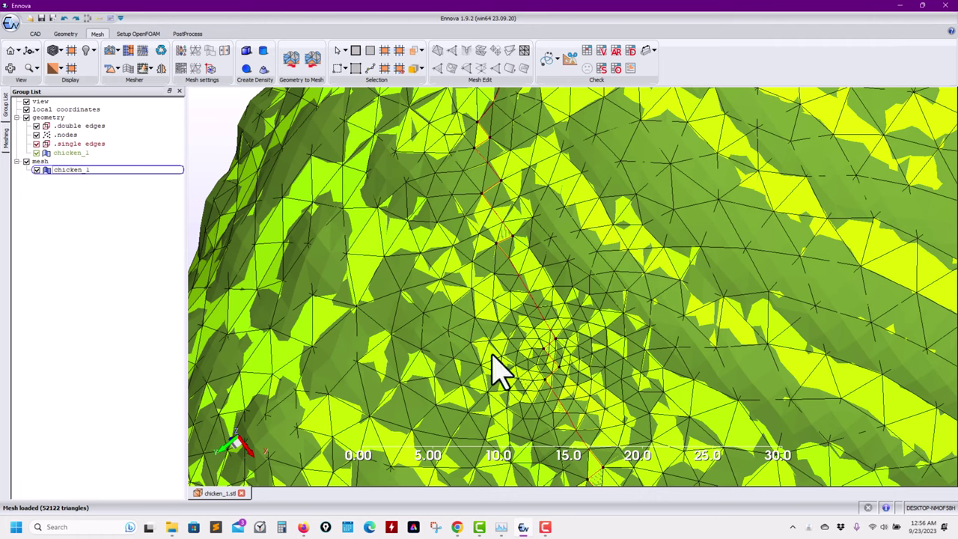
{"action": "left_click", "coordinate": [26, 117]}
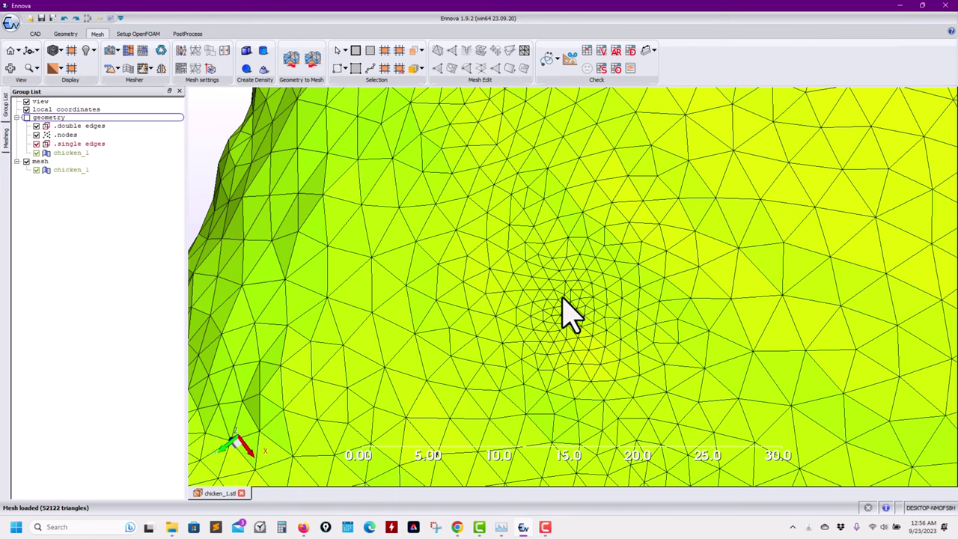
Zoom into the mesh crease and orbit the close-up to inspect its edge
{"action": "middle_click_drag", "start_coordinate": [567, 314], "coordinate": [702, 133]}
{"action": "scroll", "coordinate": [517, 356], "scroll_direction": "down", "scroll_amount": 3}
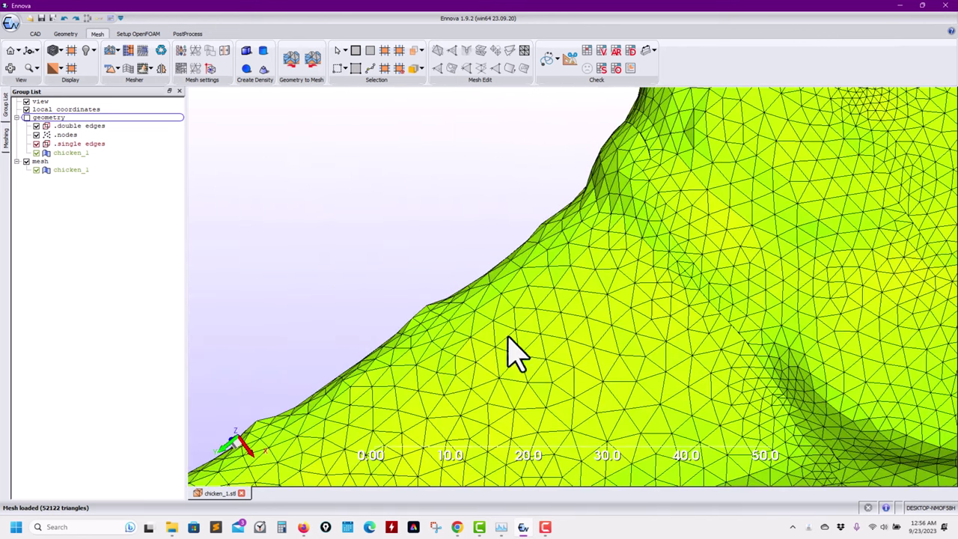
{"action": "middle_click_drag", "start_coordinate": [508, 338], "coordinate": [505, 268]}
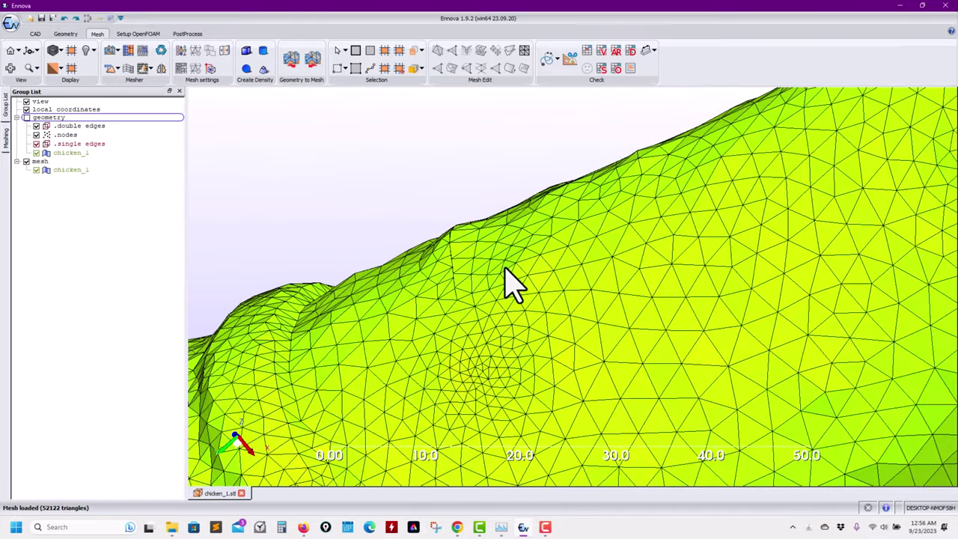
{"action": "scroll", "coordinate": [506, 283], "scroll_direction": "up", "scroll_amount": 4}
{"action": "middle_click_drag", "start_coordinate": [413, 347], "coordinate": [449, 358]}
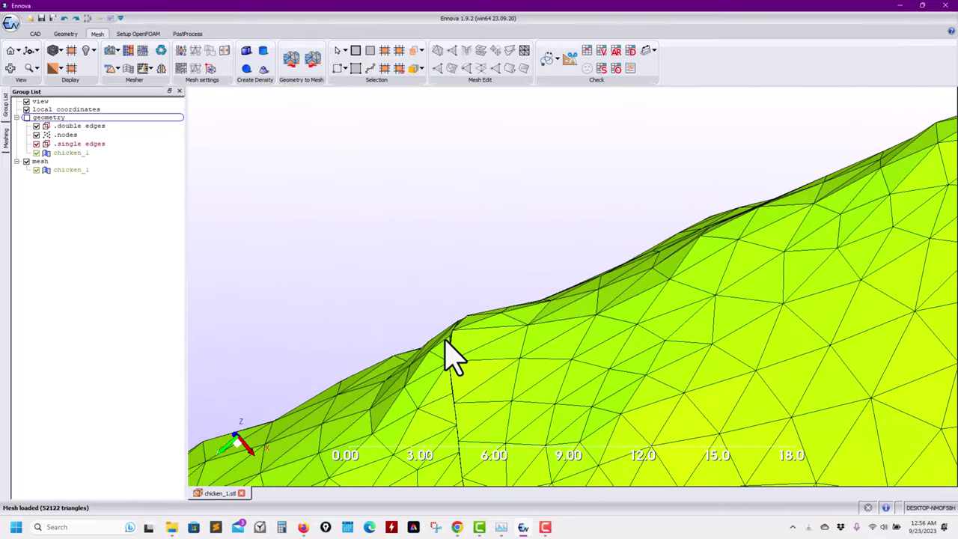
{"action": "scroll", "coordinate": [449, 358], "scroll_direction": "up", "scroll_amount": 2}
{"action": "middle_click_drag", "start_coordinate": [381, 385], "coordinate": [413, 421]}
{"action": "middle_click_drag", "start_coordinate": [302, 353], "coordinate": [489, 364]}
{"action": "scroll", "coordinate": [525, 349], "scroll_direction": "up", "scroll_amount": 3}
{"action": "middle_click_drag", "start_coordinate": [599, 327], "coordinate": [502, 319]}
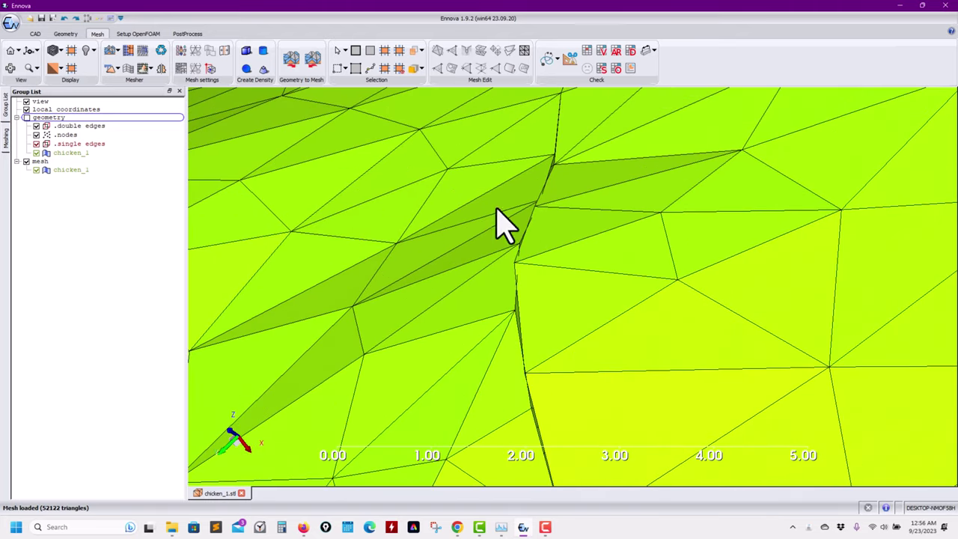
{"action": "middle_click_drag", "start_coordinate": [498, 211], "coordinate": [551, 343]}
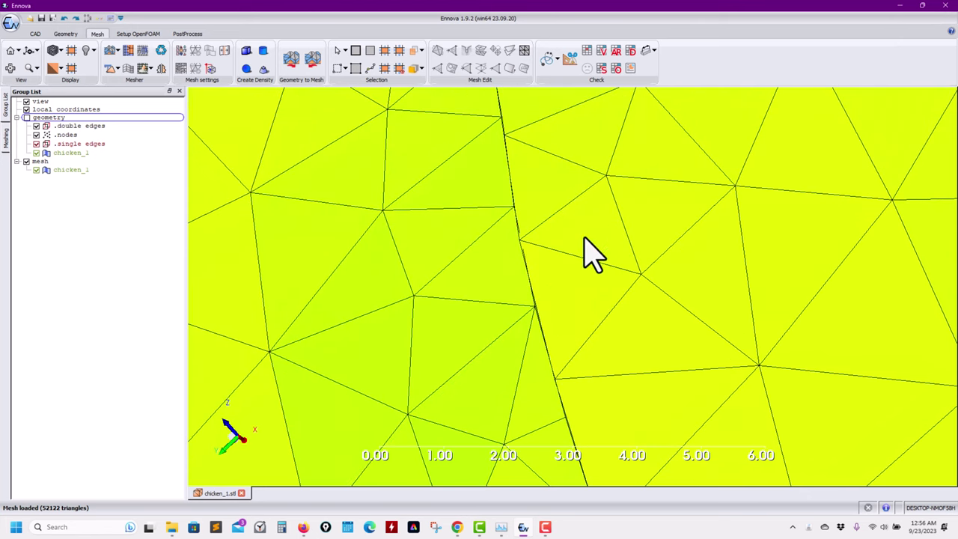
{"action": "middle_click_drag", "start_coordinate": [588, 250], "coordinate": [494, 349]}
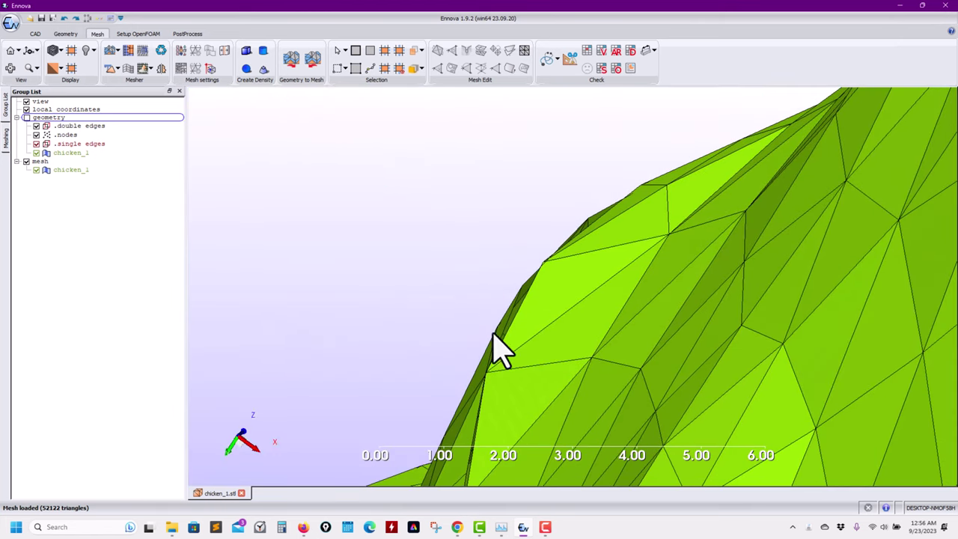
Show the geometry surfaces and hide the chicken_1 mesh, then orbit around the geometry edge
{"action": "left_click", "coordinate": [26, 118]}
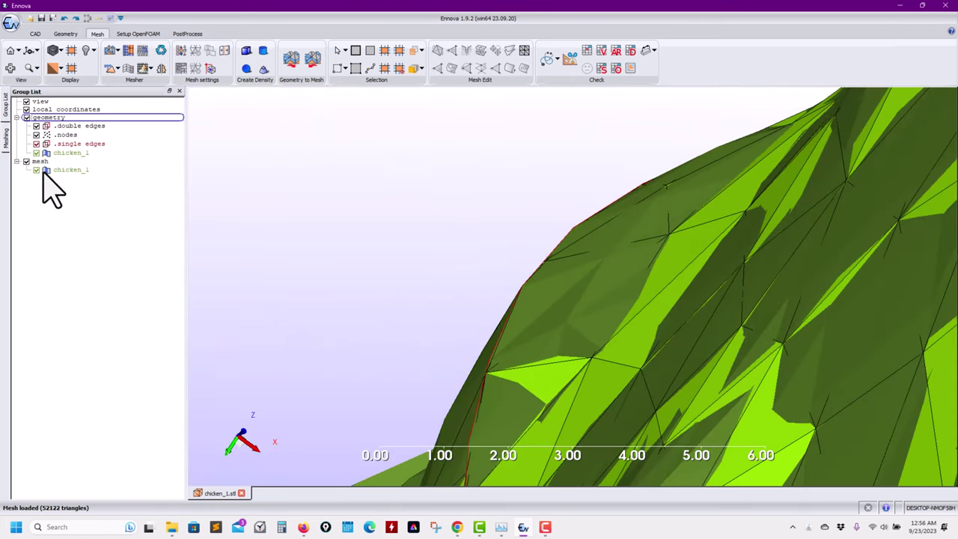
{"action": "left_click", "coordinate": [36, 171]}
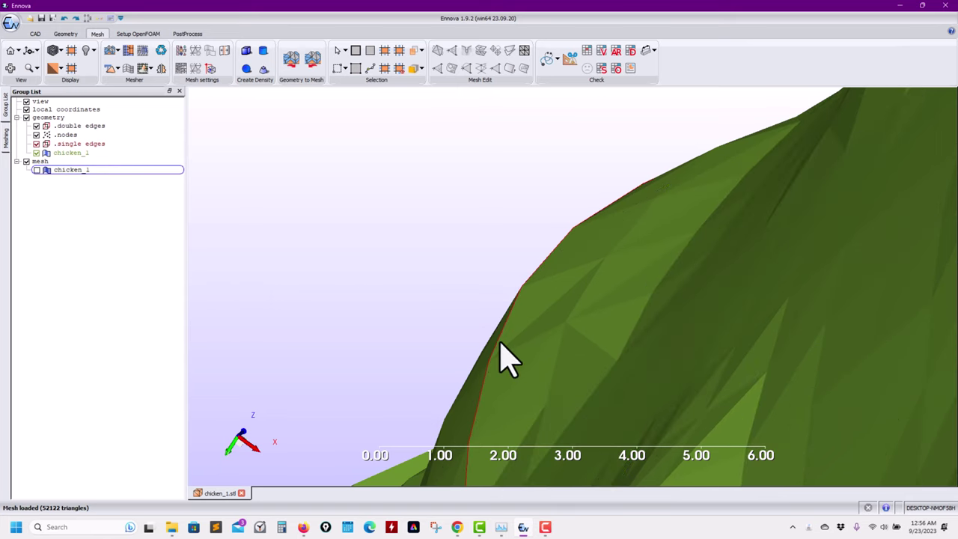
{"action": "middle_click_drag", "start_coordinate": [500, 344], "coordinate": [595, 218]}
Intersect geometry surfaces chicken_1.8 and chicken_1.10
{"action": "left_click", "coordinate": [573, 273]}
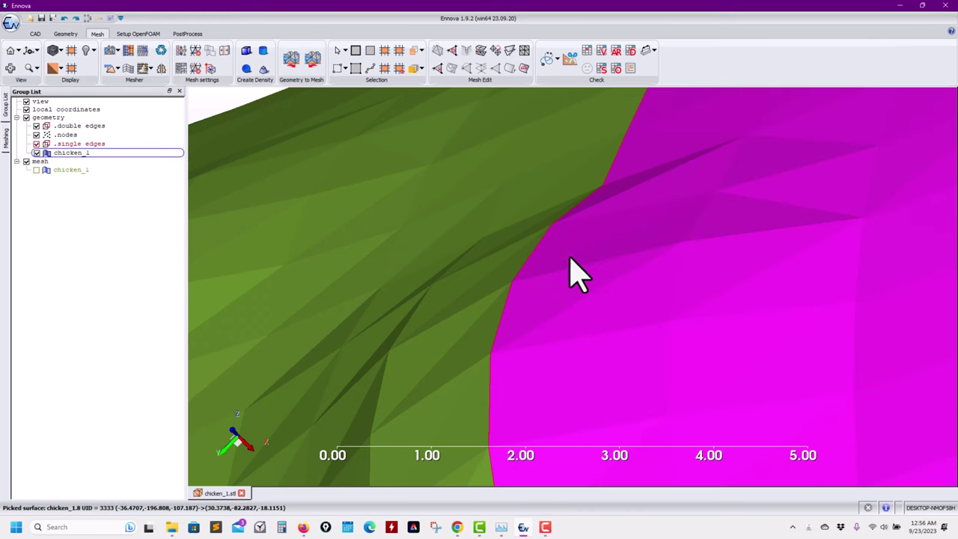
{"action": "left_click", "coordinate": [507, 264]}
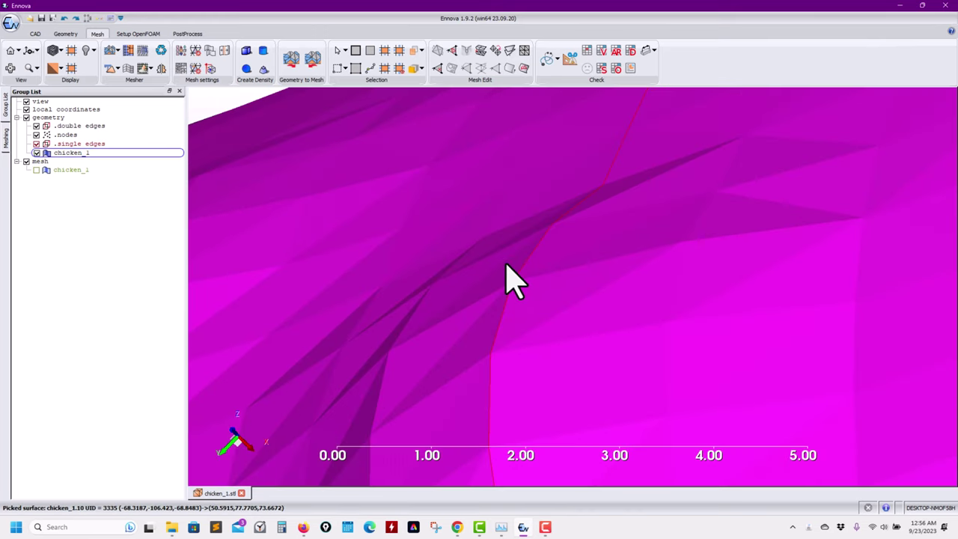
{"action": "right_click", "coordinate": [507, 264]}
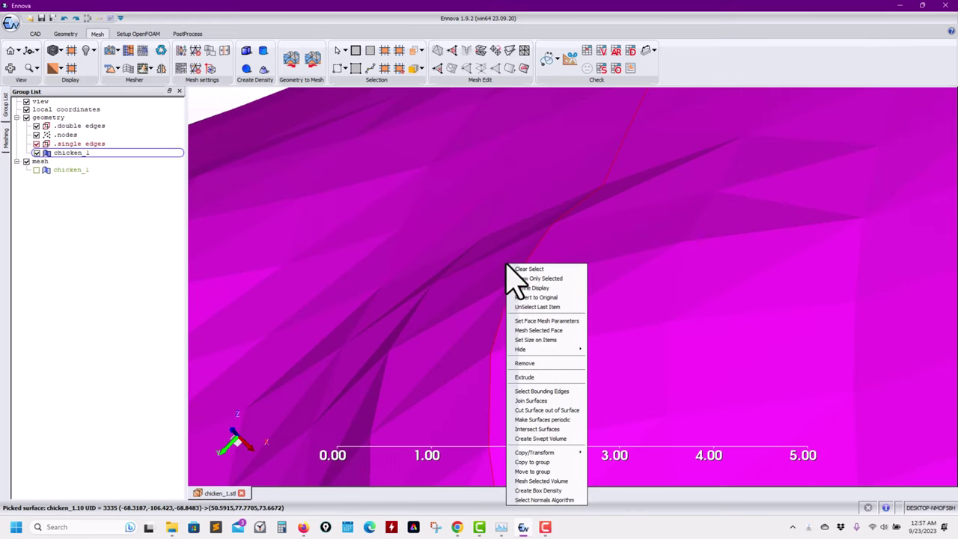
{"action": "left_click", "coordinate": [562, 429]}
Zoom and orbit toward the chicken's neck and body to inspect the new edges
{"action": "scroll", "coordinate": [588, 300], "scroll_direction": "down", "scroll_amount": 10}
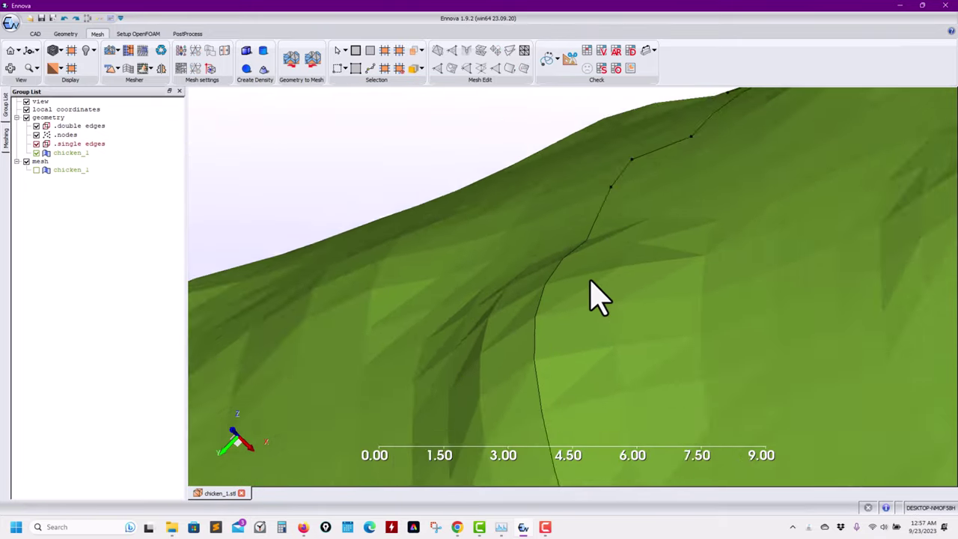
{"action": "scroll", "coordinate": [610, 382], "scroll_direction": "down", "scroll_amount": 2}
{"action": "middle_click_drag", "start_coordinate": [611, 382], "coordinate": [606, 332]}
{"action": "scroll", "coordinate": [645, 196], "scroll_direction": "up", "scroll_amount": 3}
{"action": "middle_click_drag", "start_coordinate": [637, 180], "coordinate": [535, 366]}
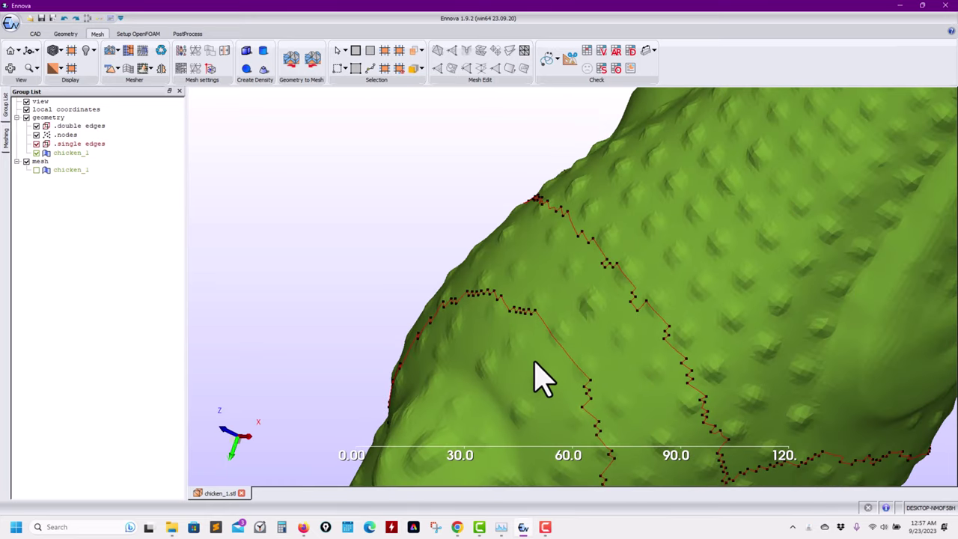
{"action": "scroll", "coordinate": [535, 366], "scroll_direction": "up", "scroll_amount": 2}
{"action": "left_click", "coordinate": [39, 172]}
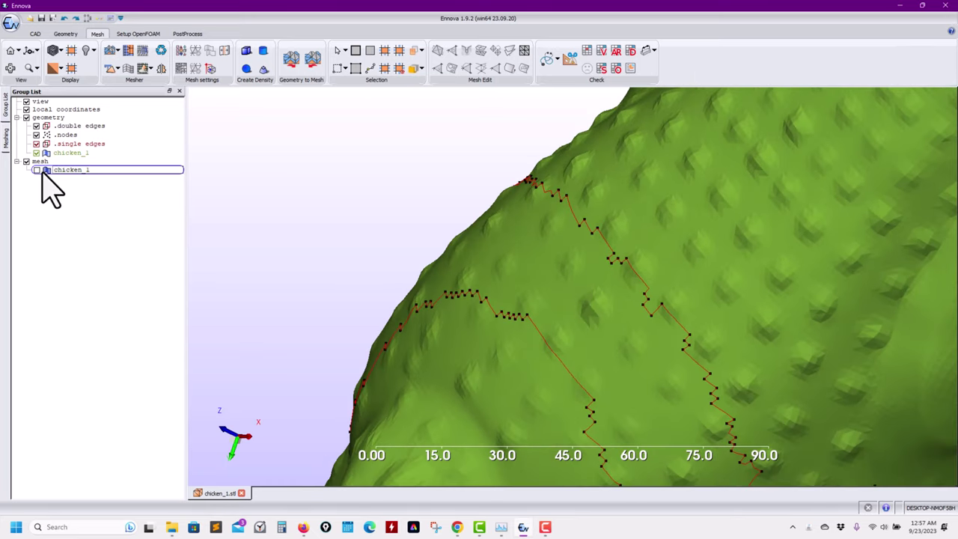
{"action": "left_click", "coordinate": [26, 119]}
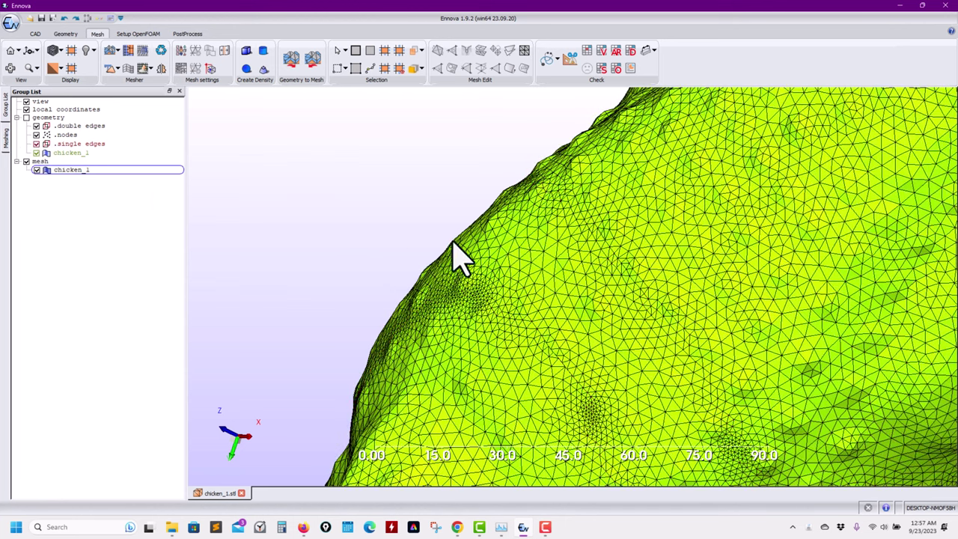
{"action": "middle_click_drag", "start_coordinate": [454, 256], "coordinate": [533, 272]}
{"action": "scroll", "coordinate": [531, 281], "scroll_direction": "up", "scroll_amount": 3}
{"action": "scroll", "coordinate": [538, 289], "scroll_direction": "down", "scroll_amount": 2}
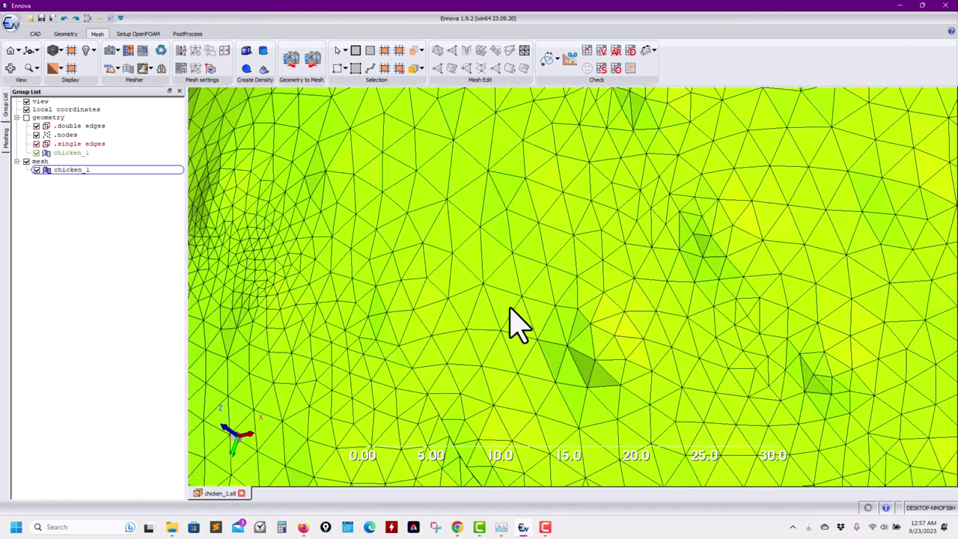
{"action": "middle_click_drag", "start_coordinate": [513, 321], "coordinate": [490, 341]}
{"action": "middle_click_drag", "start_coordinate": [572, 343], "coordinate": [677, 269]}
{"action": "scroll", "coordinate": [544, 395], "scroll_direction": "up", "scroll_amount": 2}
{"action": "middle_click_drag", "start_coordinate": [599, 352], "coordinate": [554, 372]}
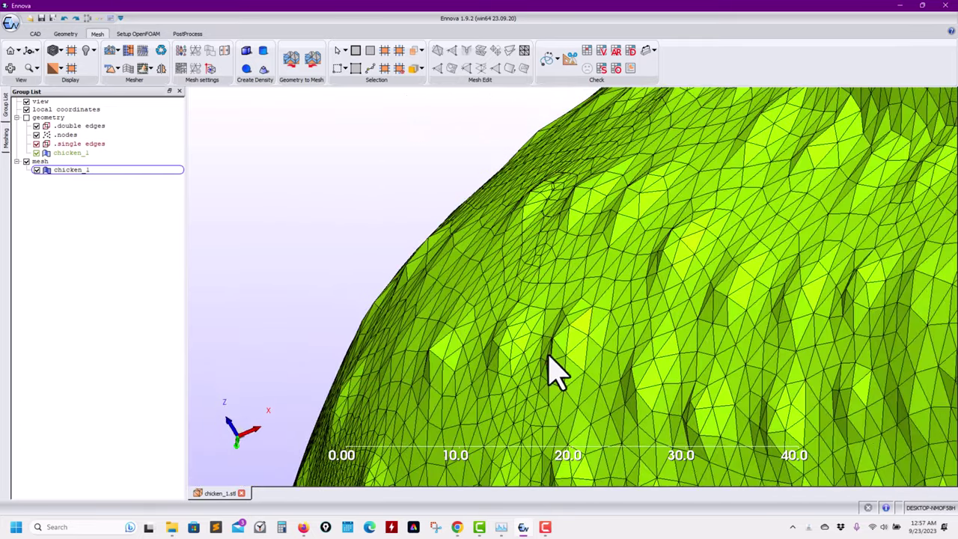
{"action": "middle_click_drag", "start_coordinate": [569, 238], "coordinate": [578, 407]}
{"action": "scroll", "coordinate": [577, 406], "scroll_direction": "up", "scroll_amount": 5}
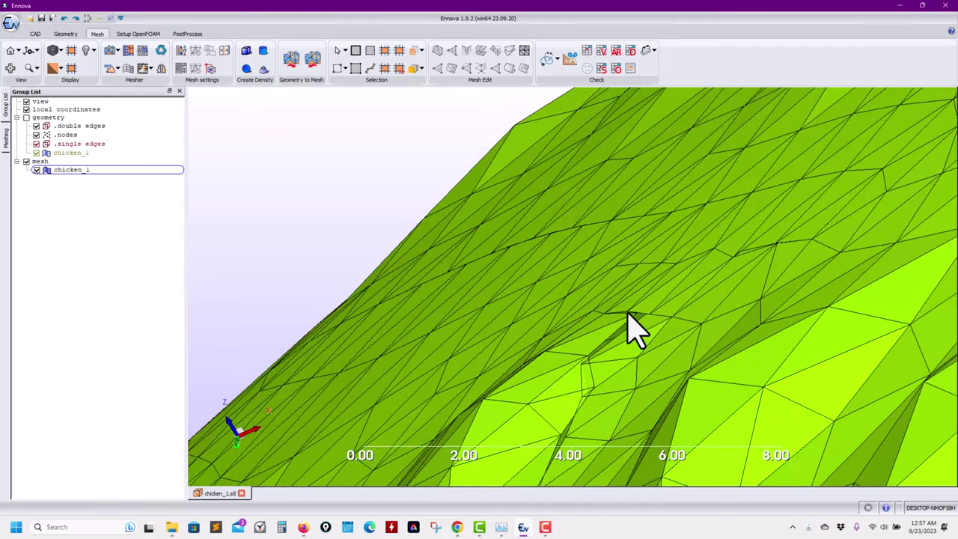
{"action": "middle_click_drag", "start_coordinate": [594, 450], "coordinate": [638, 460]}
{"action": "scroll", "coordinate": [573, 420], "scroll_direction": "up", "scroll_amount": 2}
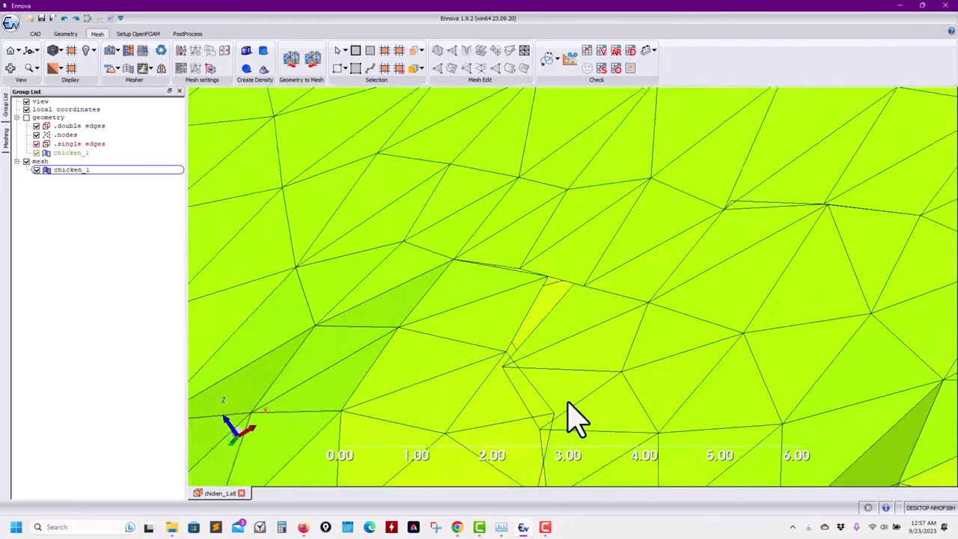
{"action": "scroll", "coordinate": [581, 415], "scroll_direction": "down", "scroll_amount": 8}
{"action": "scroll", "coordinate": [578, 412], "scroll_direction": "down", "scroll_amount": 10}
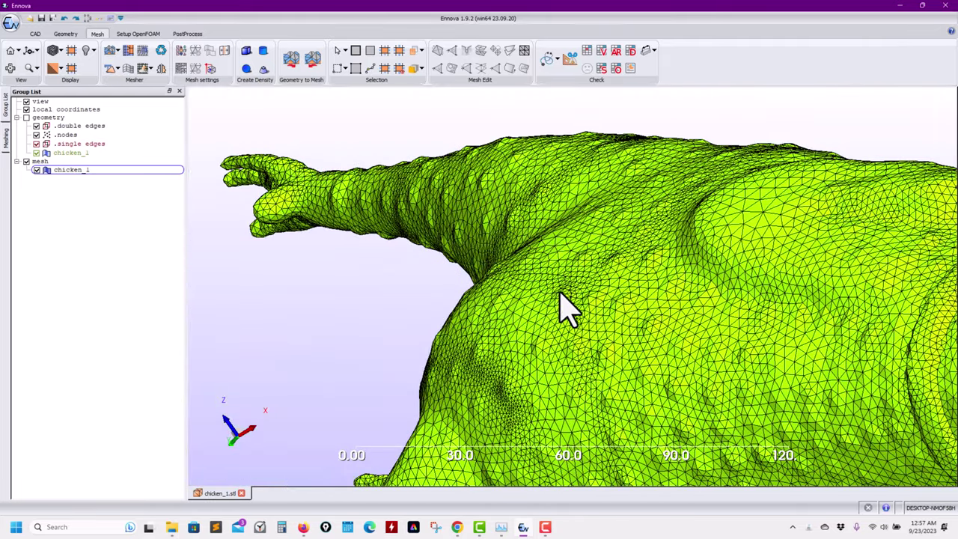
{"action": "middle_click_drag", "start_coordinate": [599, 314], "coordinate": [552, 242]}
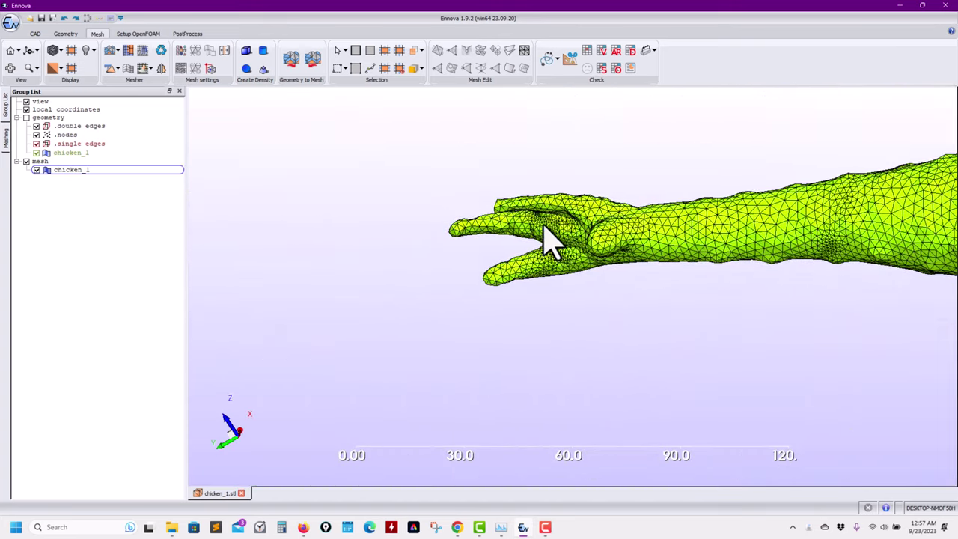
{"action": "scroll", "coordinate": [552, 241], "scroll_direction": "down", "scroll_amount": 5}
{"action": "middle_click_drag", "start_coordinate": [509, 307], "coordinate": [379, 331]}
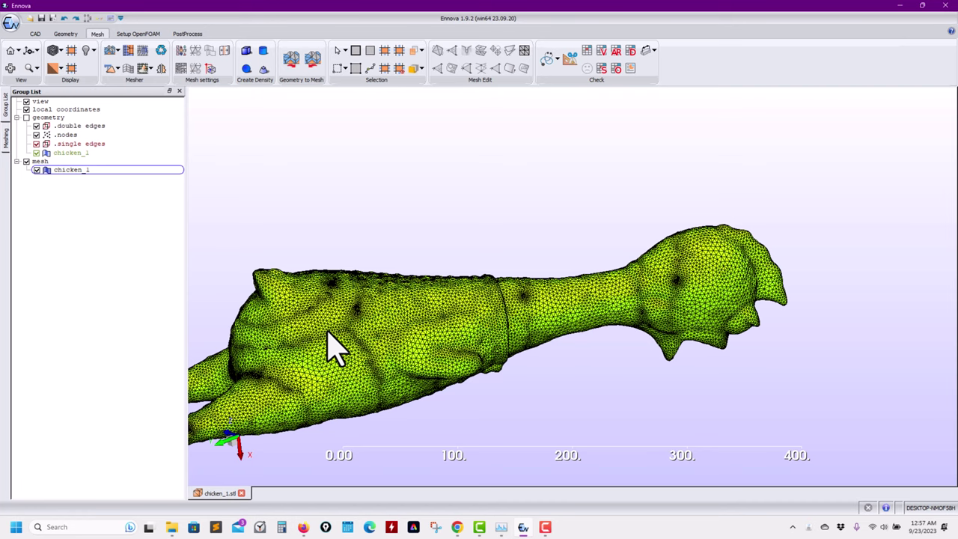
Decline the shrink-wrap remesh, run tetrahedral volume meshing, and dismiss its failure warning
{"action": "left_click", "coordinate": [143, 51]}
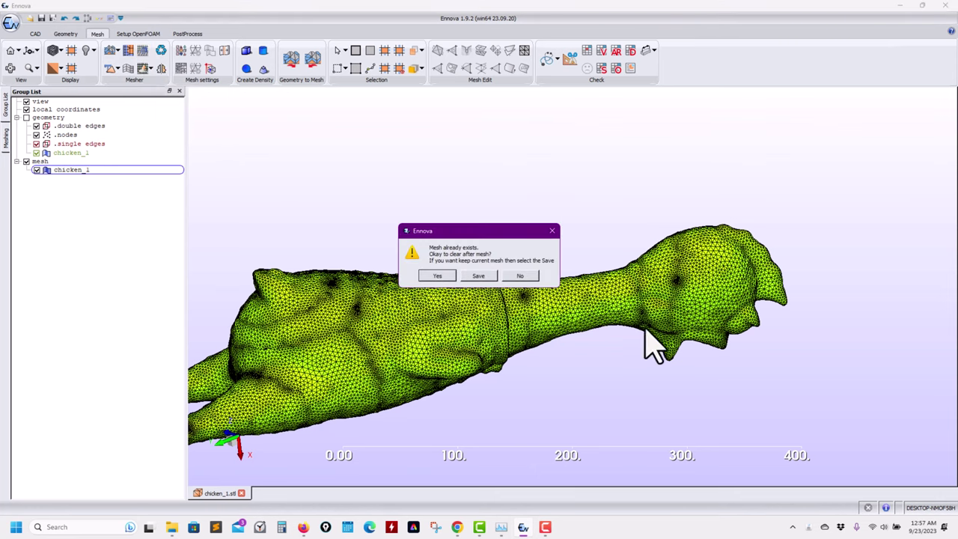
{"action": "left_click", "coordinate": [524, 275]}
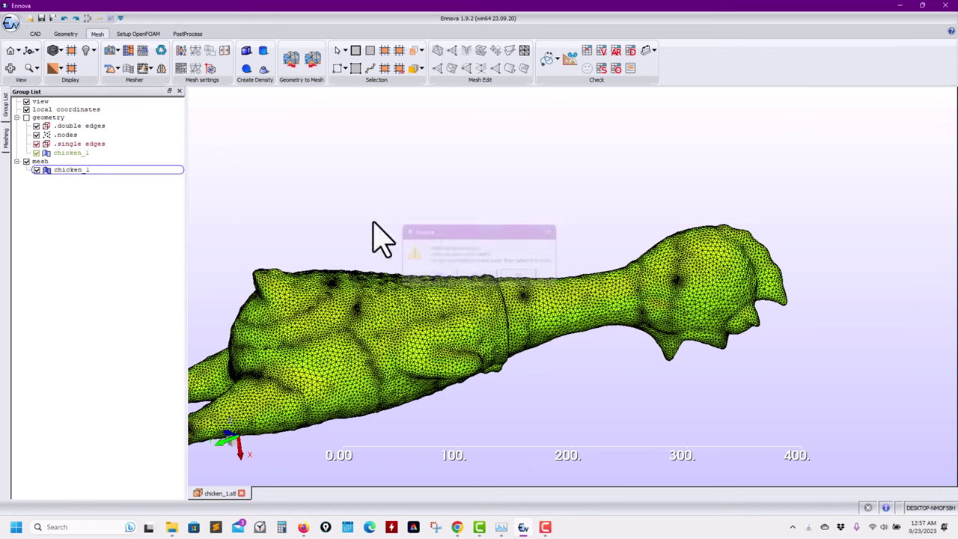
{"action": "left_click", "coordinate": [120, 68]}
{"action": "left_click", "coordinate": [130, 89]}
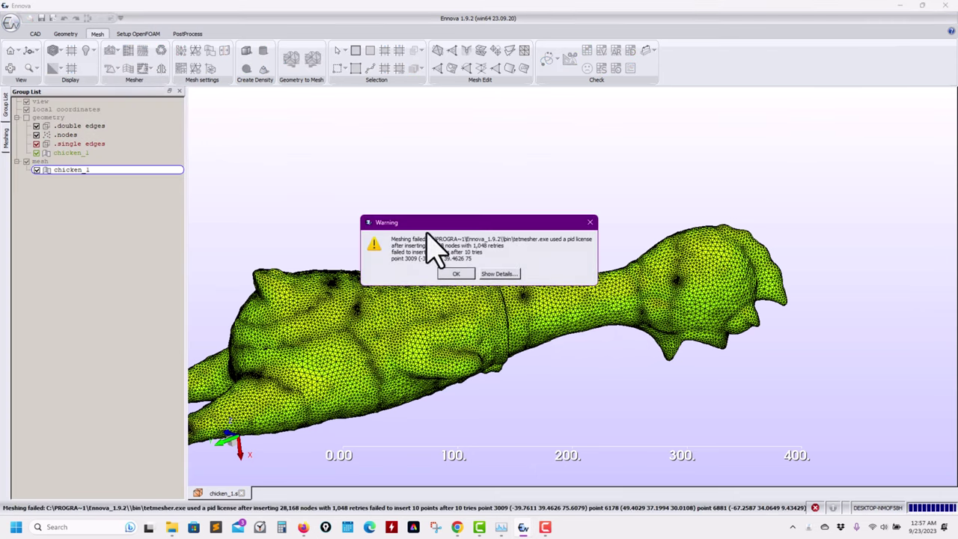
{"action": "left_click", "coordinate": [498, 274]}
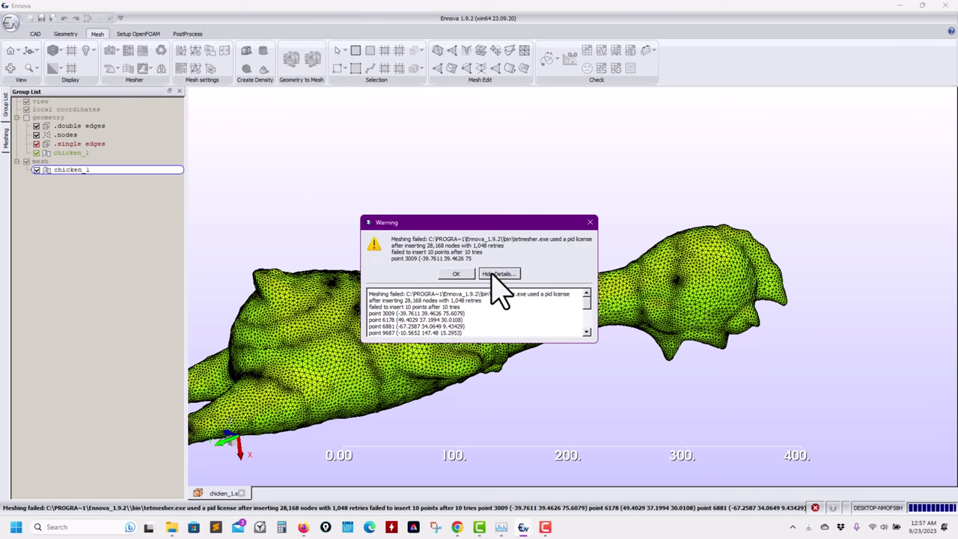
{"action": "left_click", "coordinate": [456, 274]}
Rerun the surface remesh, confirming replacement of the existing mesh
{"action": "left_click_drag", "start_coordinate": [353, 310], "coordinate": [389, 266]}
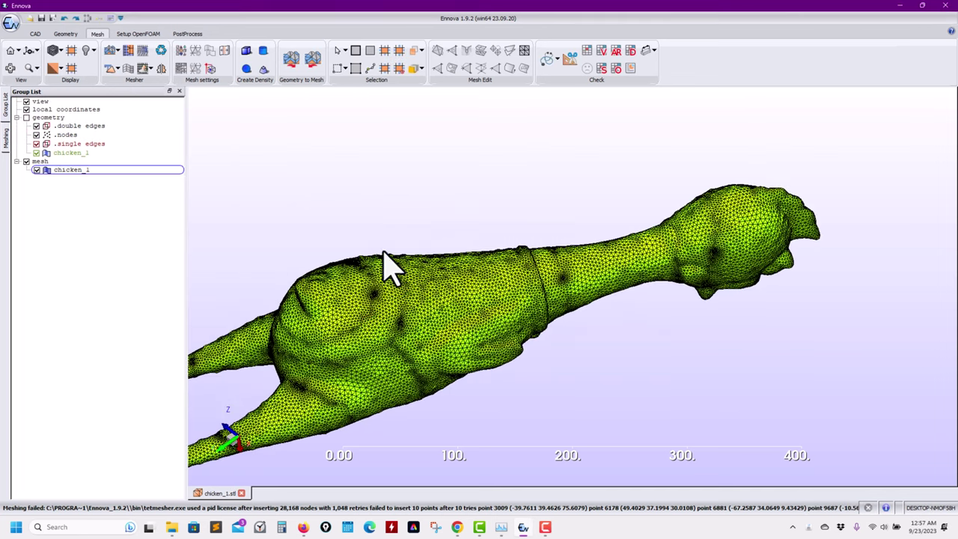
{"action": "left_click", "coordinate": [143, 51]}
{"action": "left_click", "coordinate": [433, 277]}
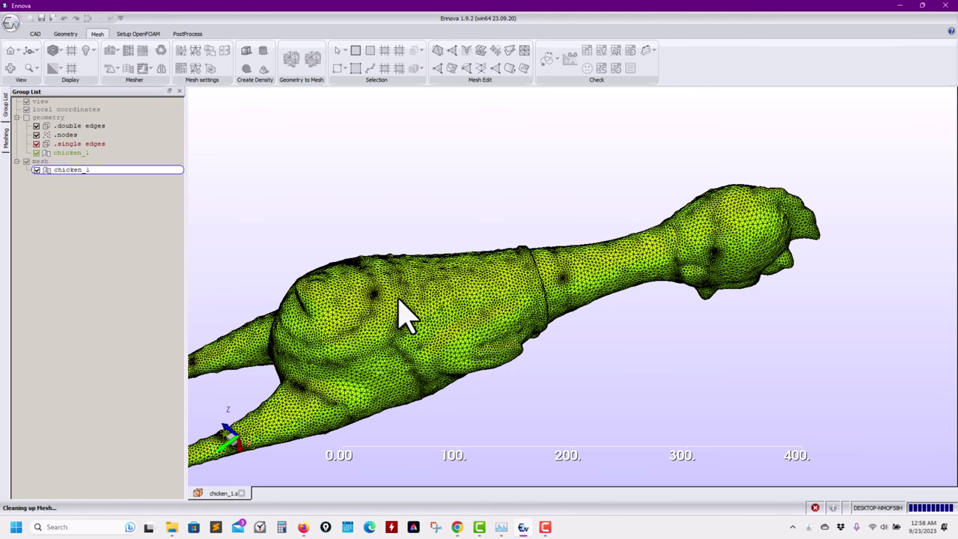
Zoom and orbit the new 80,764-triangle mesh, inspecting the forearm and body from several sides
{"action": "scroll", "coordinate": [437, 356], "scroll_direction": "up", "scroll_amount": 5}
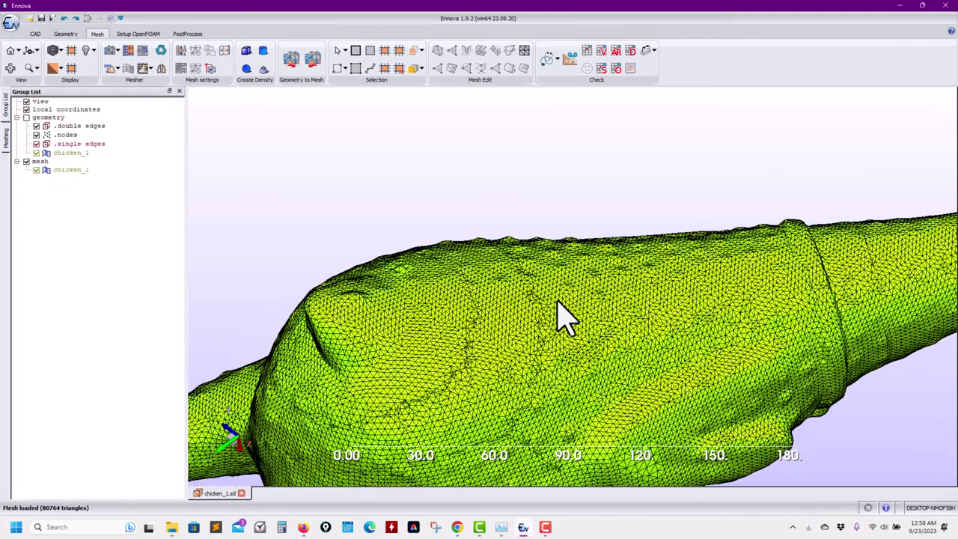
{"action": "scroll", "coordinate": [566, 318], "scroll_direction": "up", "scroll_amount": 6}
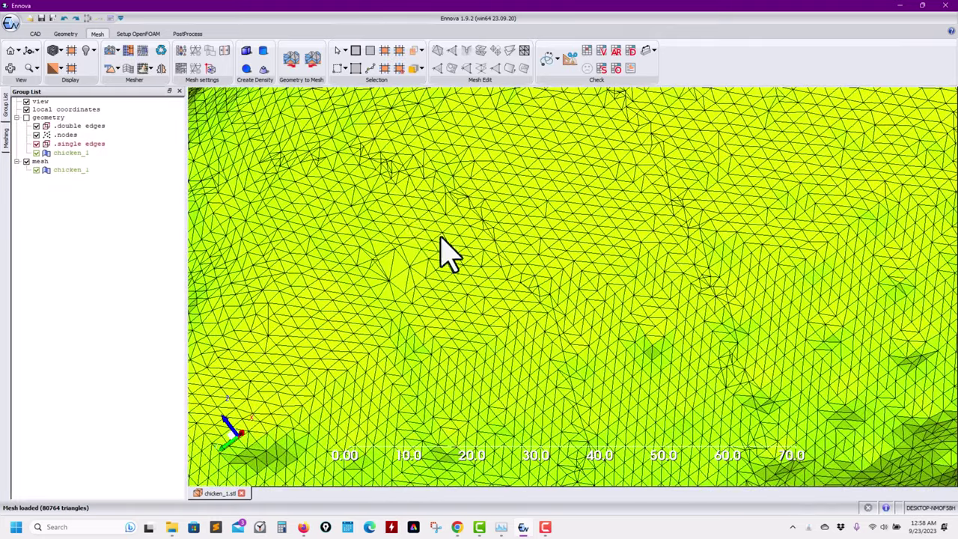
{"action": "scroll", "coordinate": [448, 255], "scroll_direction": "down", "scroll_amount": 8}
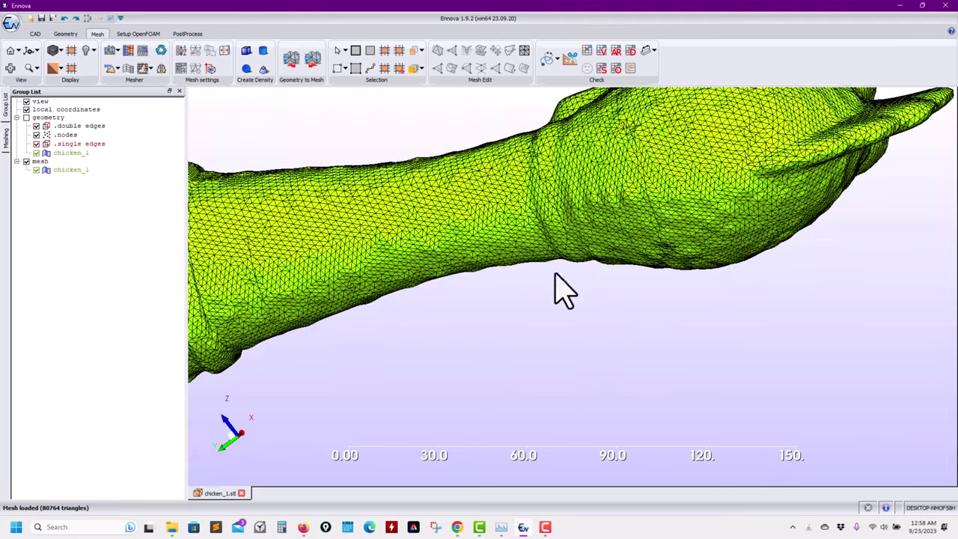
{"action": "scroll", "coordinate": [674, 183], "scroll_direction": "up", "scroll_amount": 4}
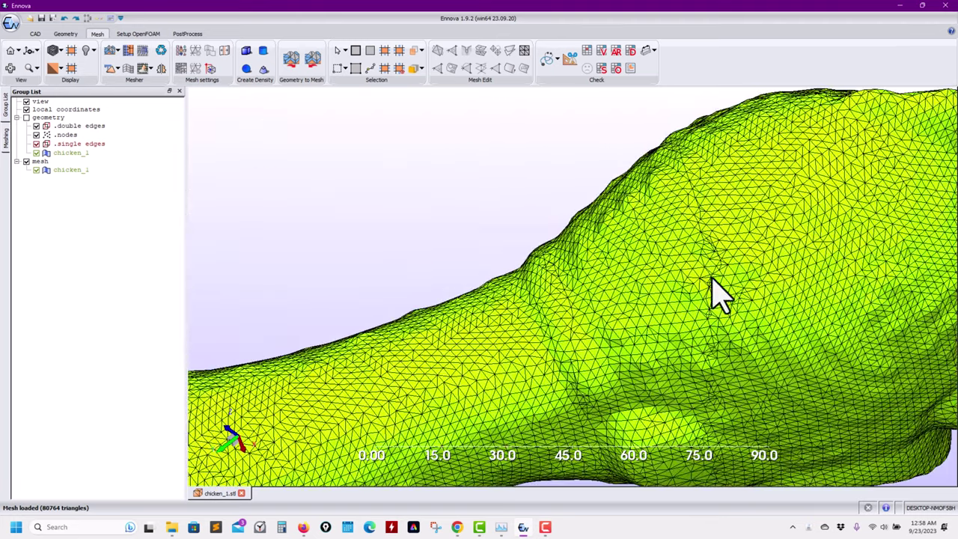
{"action": "scroll", "coordinate": [718, 314], "scroll_direction": "down", "scroll_amount": 6}
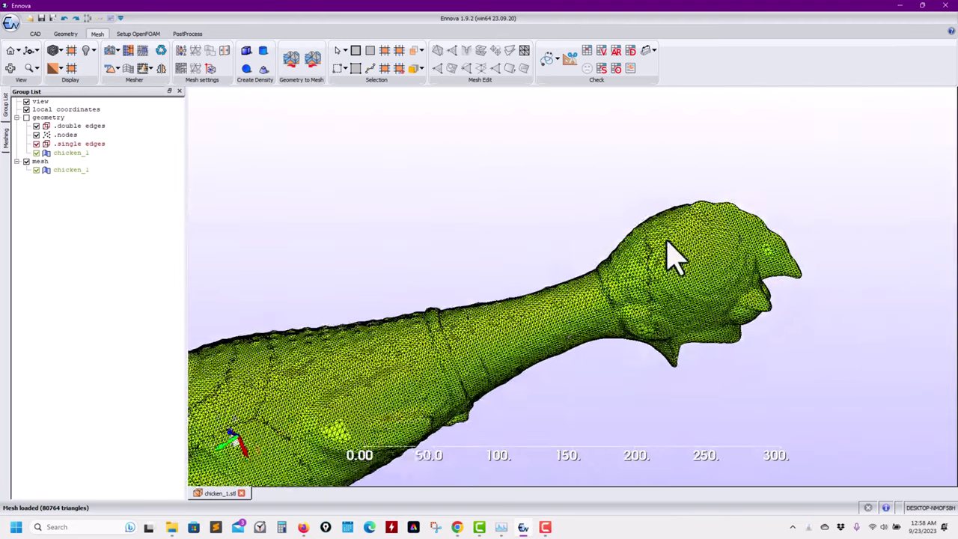
{"action": "scroll", "coordinate": [674, 258], "scroll_direction": "up", "scroll_amount": 5}
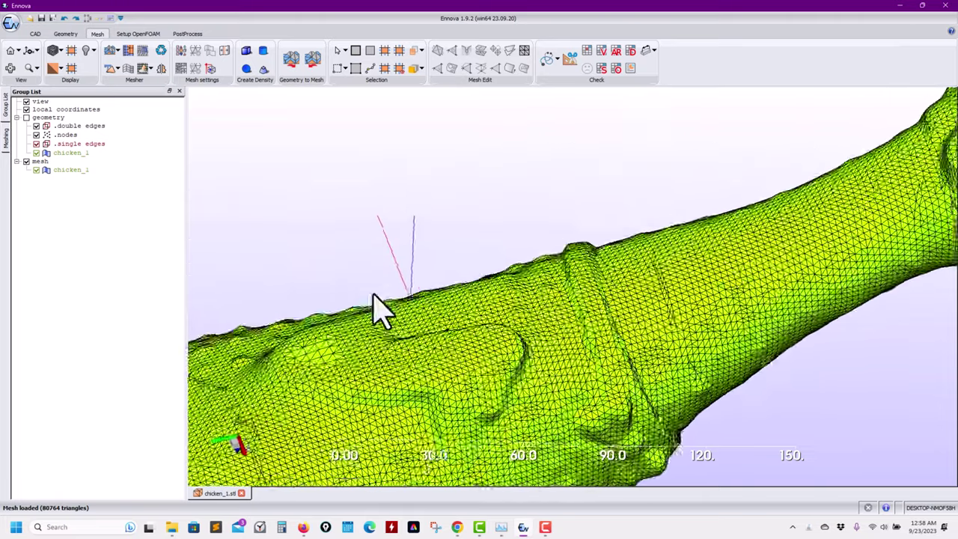
{"action": "middle_click_drag", "start_coordinate": [374, 298], "coordinate": [470, 344]}
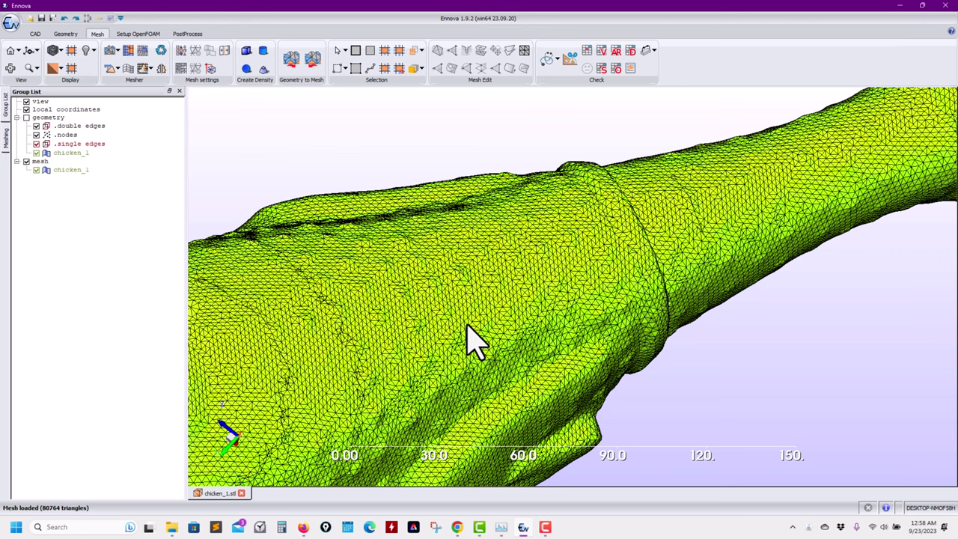
{"action": "left_click_drag", "start_coordinate": [474, 344], "coordinate": [400, 304]}
{"action": "left_click_drag", "start_coordinate": [501, 332], "coordinate": [594, 289]}
{"action": "left_click_drag", "start_coordinate": [553, 344], "coordinate": [364, 337]}
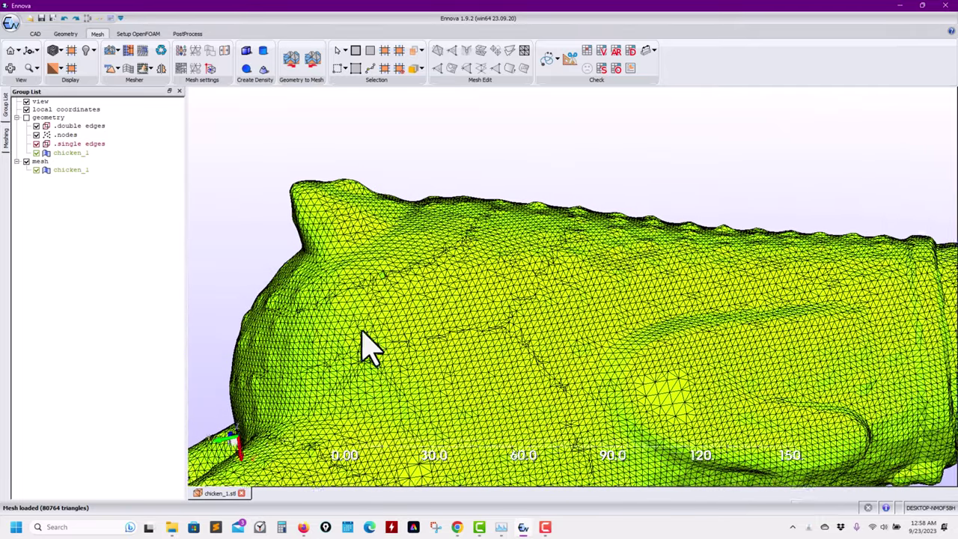
{"action": "left_click_drag", "start_coordinate": [486, 339], "coordinate": [387, 342]}
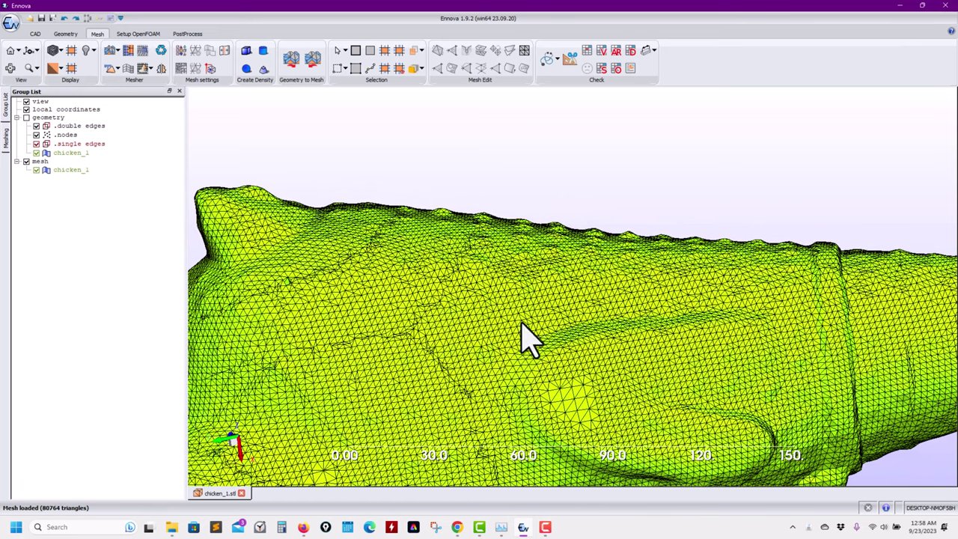
{"action": "left_click_drag", "start_coordinate": [524, 338], "coordinate": [299, 327]}
Remesh the chicken surface coarser to 39,720 triangles and orbit around the result
{"action": "left_click_drag", "start_coordinate": [466, 245], "coordinate": [314, 225]}
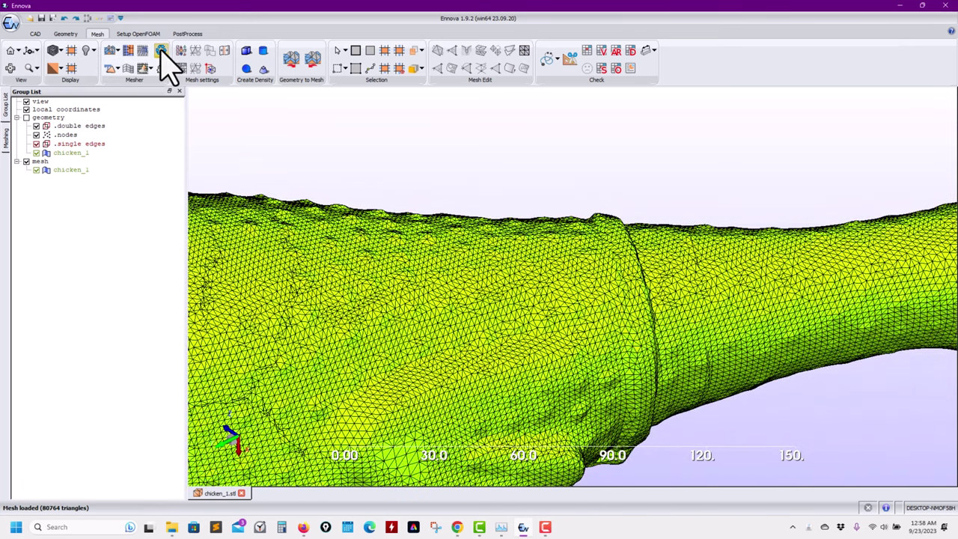
{"action": "left_click", "coordinate": [161, 51]}
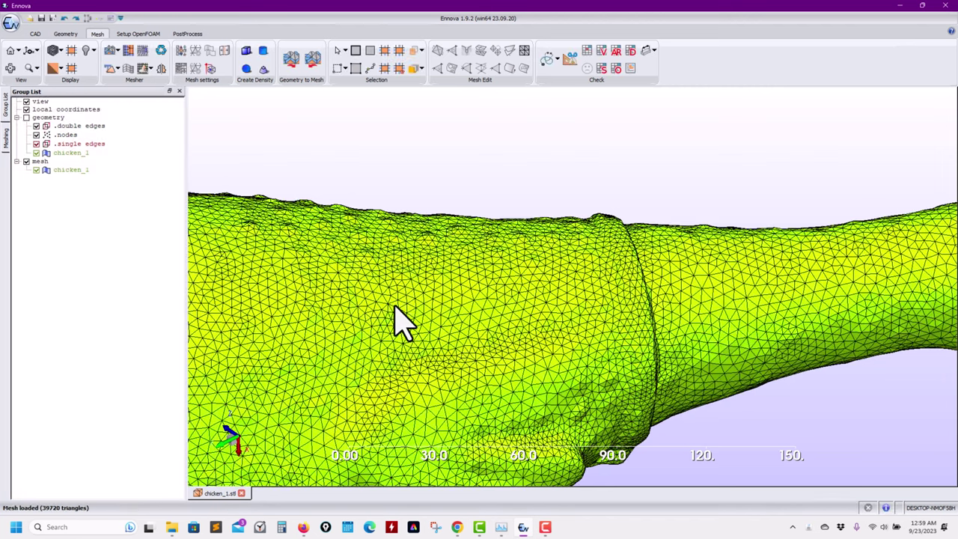
{"action": "middle_click_drag", "start_coordinate": [509, 299], "coordinate": [631, 341]}
{"action": "scroll", "coordinate": [631, 340], "scroll_direction": "up", "scroll_amount": 5}
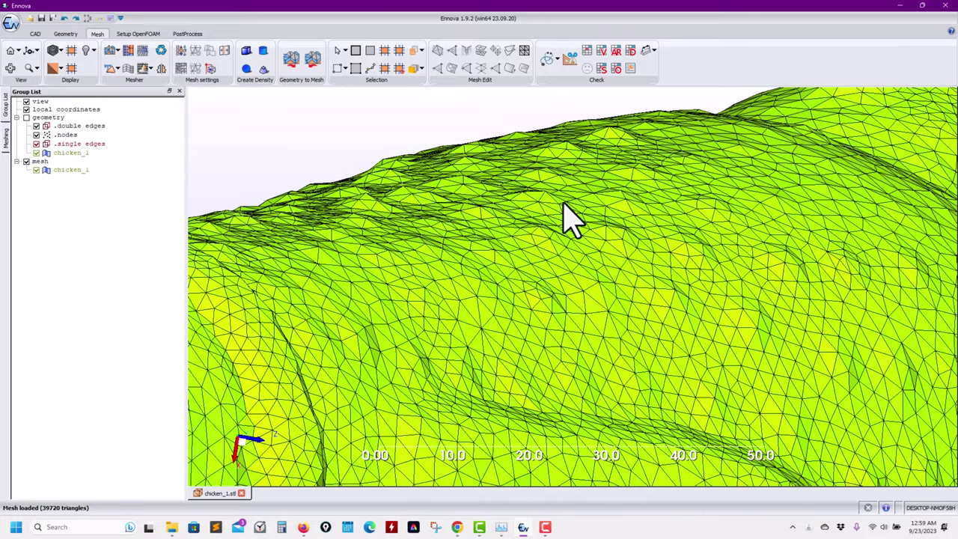
{"action": "middle_click_drag", "start_coordinate": [364, 303], "coordinate": [472, 264]}
{"action": "scroll", "coordinate": [474, 292], "scroll_direction": "down", "scroll_amount": 5}
{"action": "middle_click_drag", "start_coordinate": [475, 310], "coordinate": [505, 344]}
Zoom and orbit over the coarser mesh's arms, hands and head
{"action": "scroll", "coordinate": [479, 300], "scroll_direction": "down", "scroll_amount": 4}
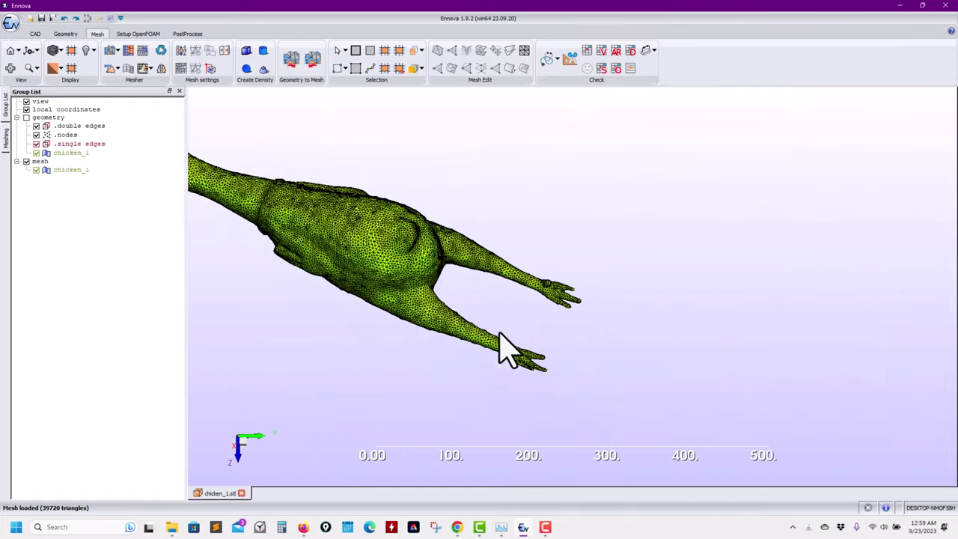
{"action": "scroll", "coordinate": [564, 285], "scroll_direction": "up", "scroll_amount": 4}
{"action": "middle_click_drag", "start_coordinate": [591, 371], "coordinate": [536, 401]}
{"action": "scroll", "coordinate": [536, 400], "scroll_direction": "up", "scroll_amount": 2}
{"action": "middle_click_drag", "start_coordinate": [471, 456], "coordinate": [428, 342]}
{"action": "scroll", "coordinate": [676, 383], "scroll_direction": "down", "scroll_amount": 3}
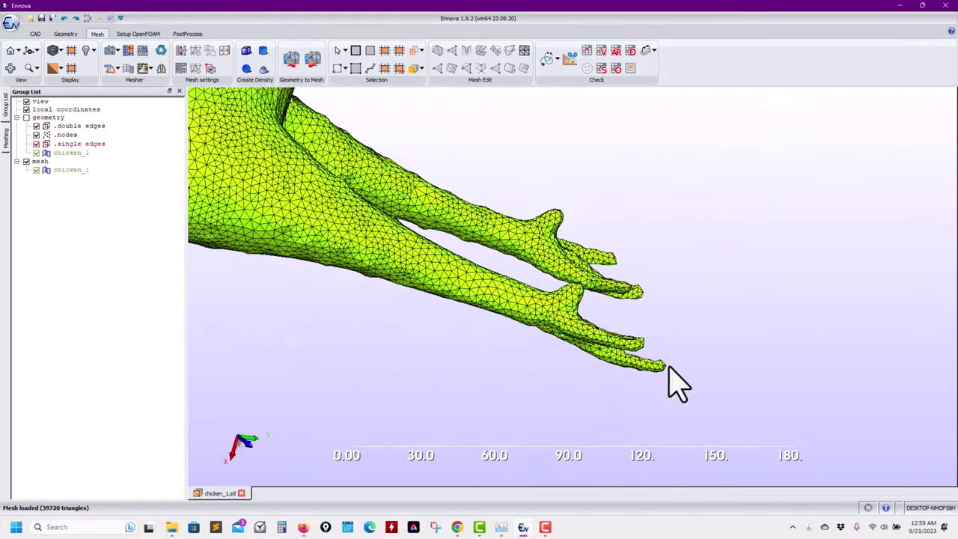
{"action": "middle_click_drag", "start_coordinate": [676, 382], "coordinate": [514, 284]}
{"action": "scroll", "coordinate": [627, 405], "scroll_direction": "down", "scroll_amount": 3}
{"action": "middle_click_drag", "start_coordinate": [628, 404], "coordinate": [412, 258]}
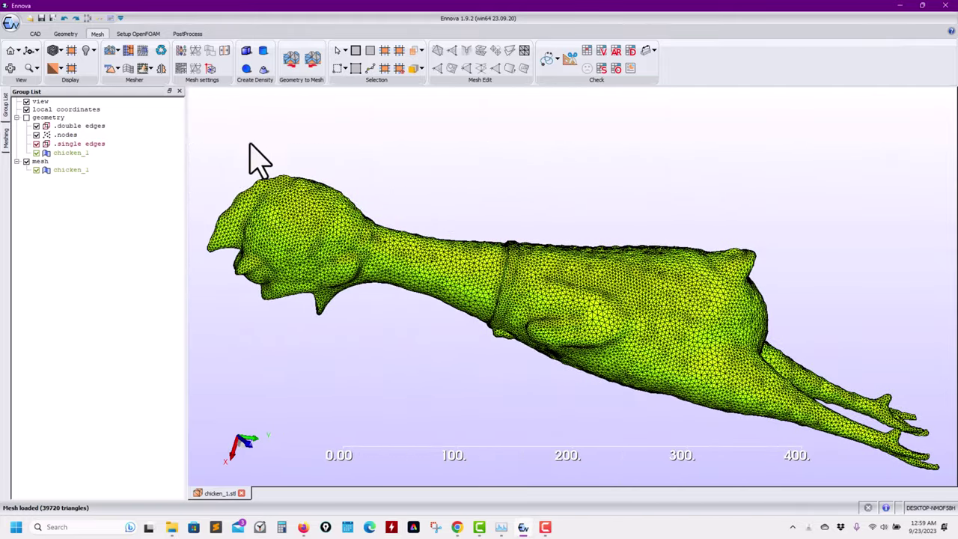
Volume-mesh the chicken into 243,605 tetrahedra, replacing the existing mesh, and display chicken_1
{"action": "left_click", "coordinate": [113, 67]}
{"action": "left_click", "coordinate": [439, 276]}
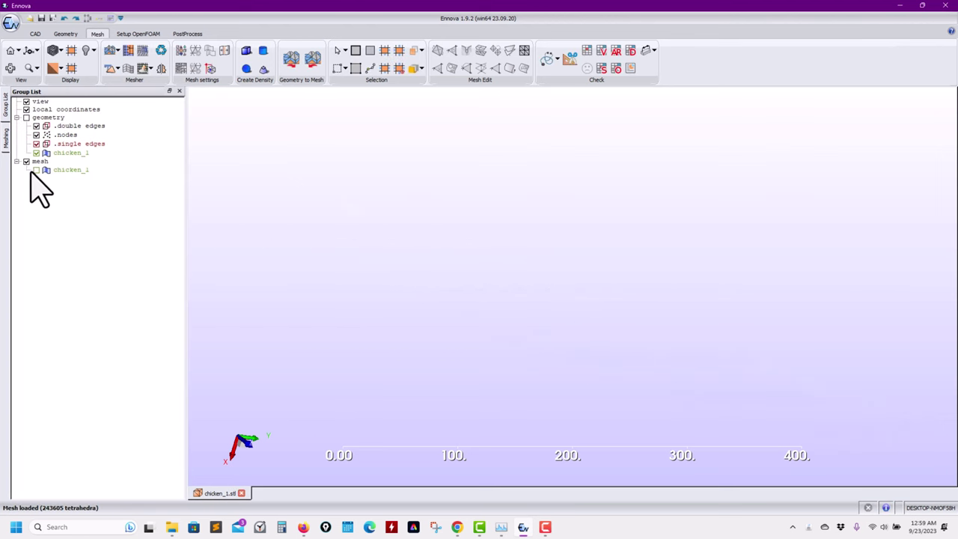
{"action": "left_click", "coordinate": [34, 172]}
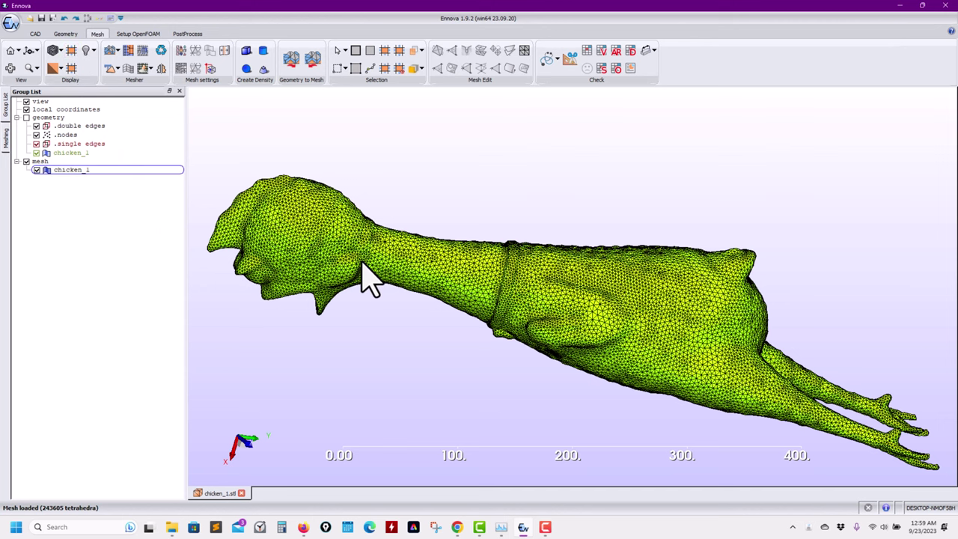
Extract a cut-plane slice through the chicken mesh and view it from above
{"action": "left_click", "coordinate": [571, 58]}
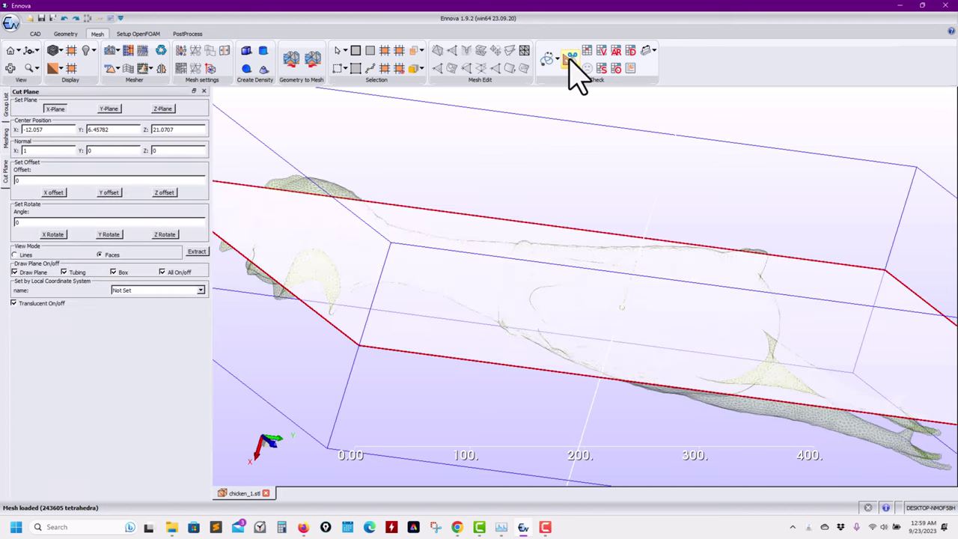
{"action": "left_click", "coordinate": [196, 252]}
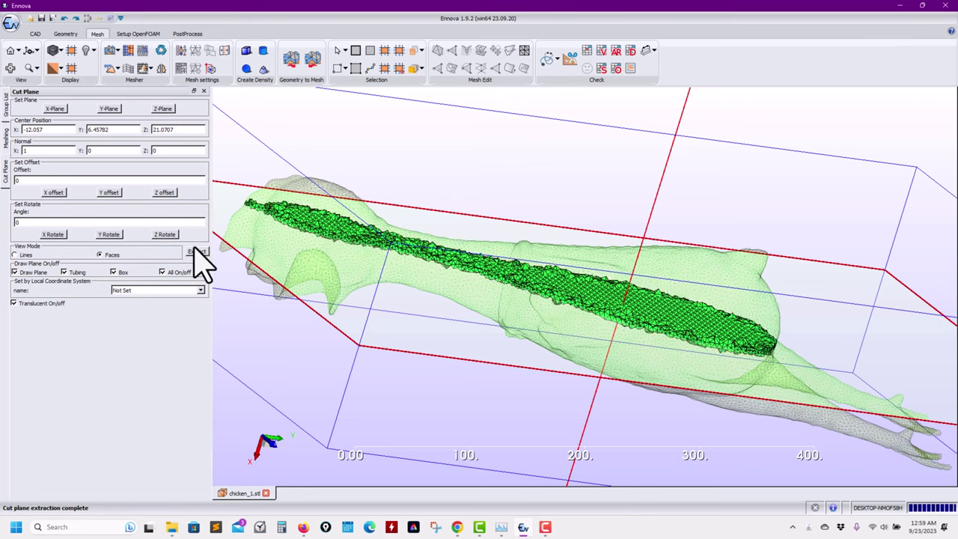
{"action": "left_click_drag", "start_coordinate": [288, 487], "coordinate": [274, 445]}
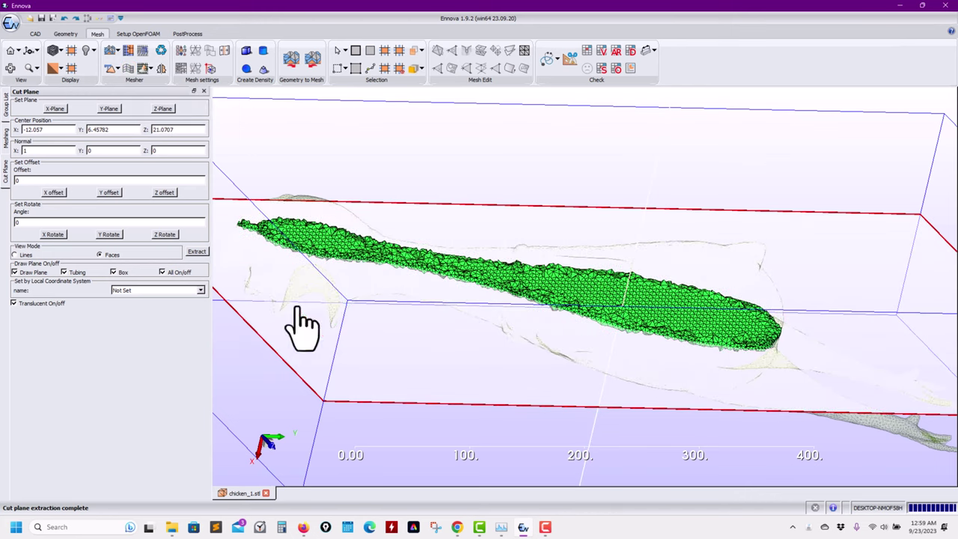
Extract the elements with 80–90 orthogonality into diagnostics groups
{"action": "left_click", "coordinate": [618, 71]}
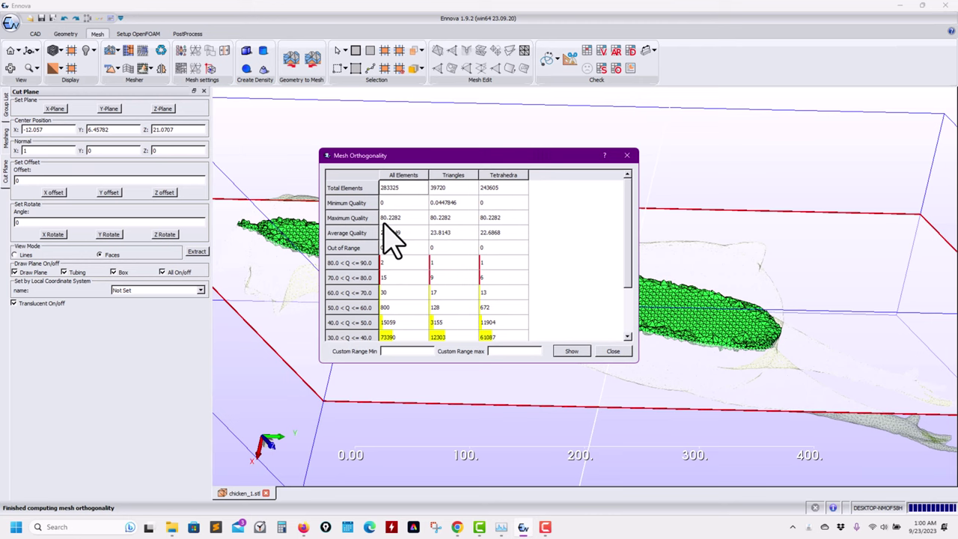
{"action": "left_click", "coordinate": [346, 265]}
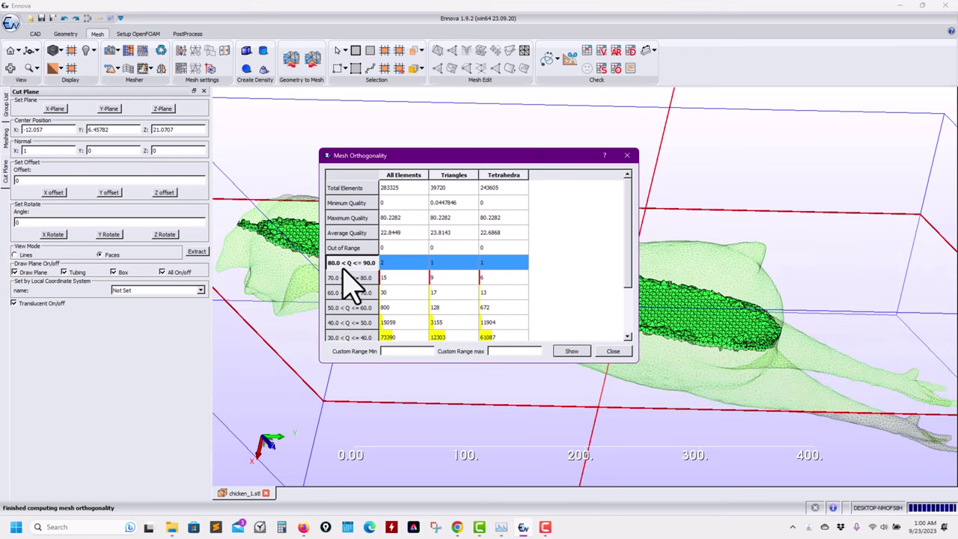
{"action": "left_click", "coordinate": [567, 352]}
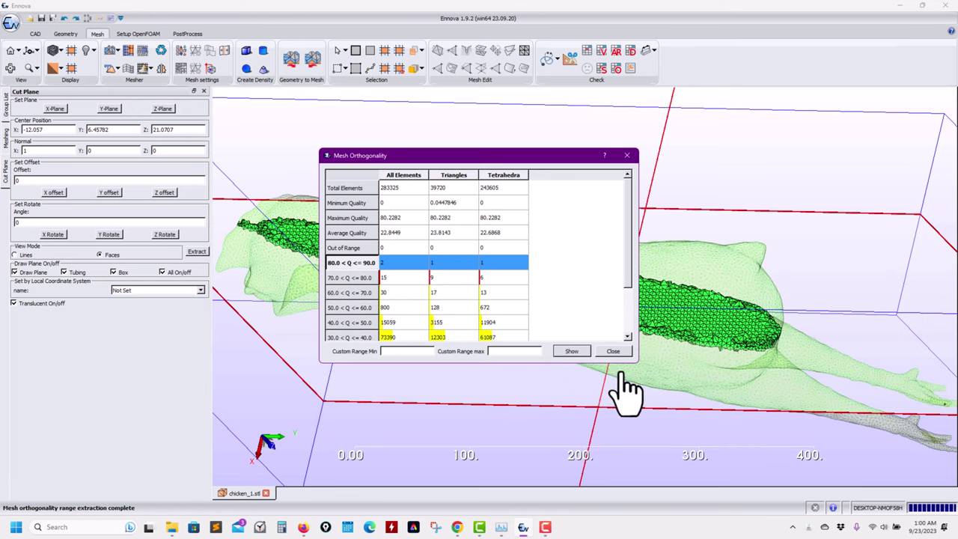
{"action": "left_click", "coordinate": [614, 352]}
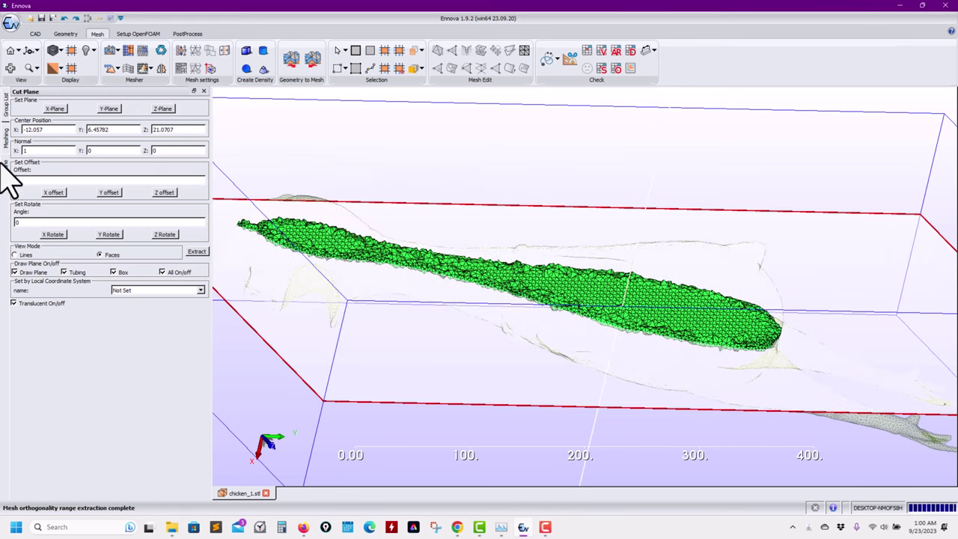
Jump to the first flagged tetrahedron in tetra (80->90) and inspect it around the cut plane
{"action": "left_click", "coordinate": [5, 105]}
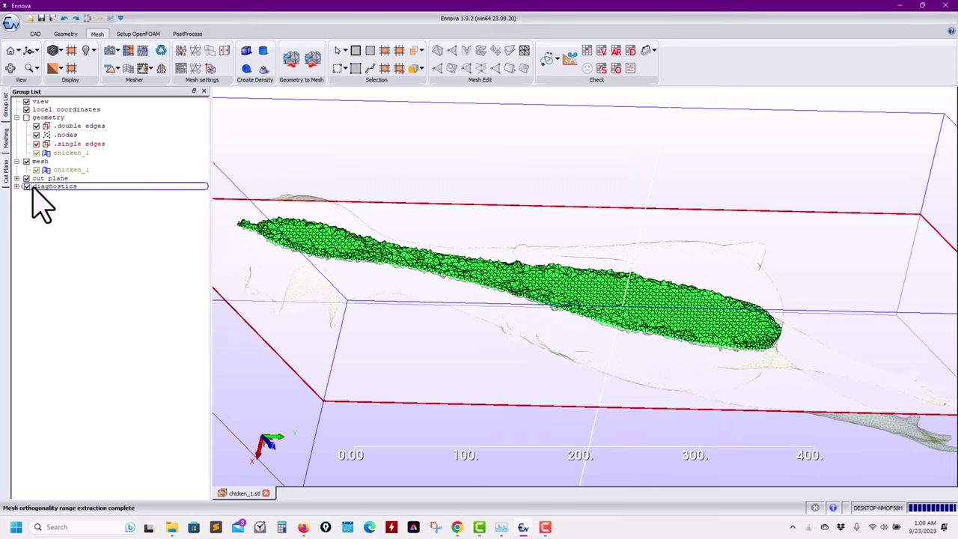
{"action": "left_click", "coordinate": [17, 187]}
{"action": "left_click", "coordinate": [60, 195]}
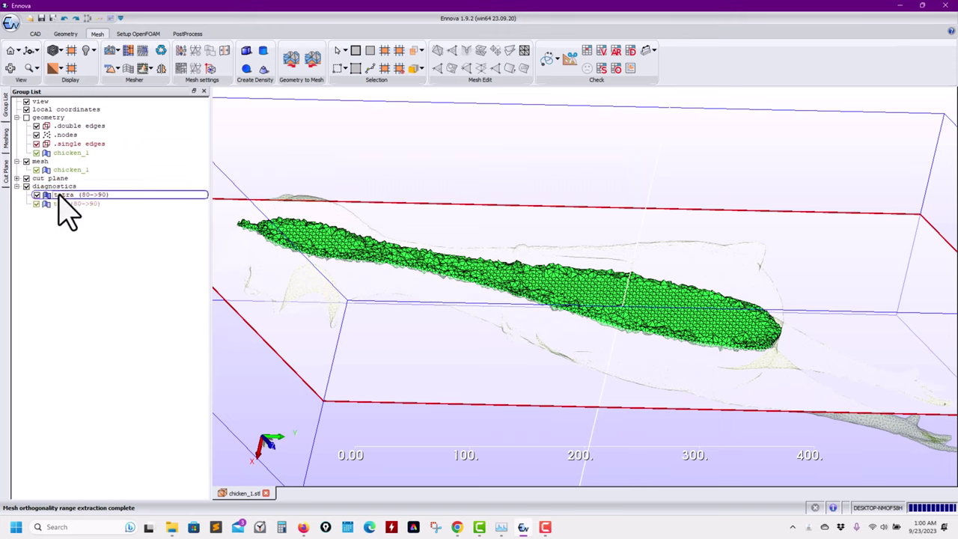
{"action": "left_click", "coordinate": [88, 208]}
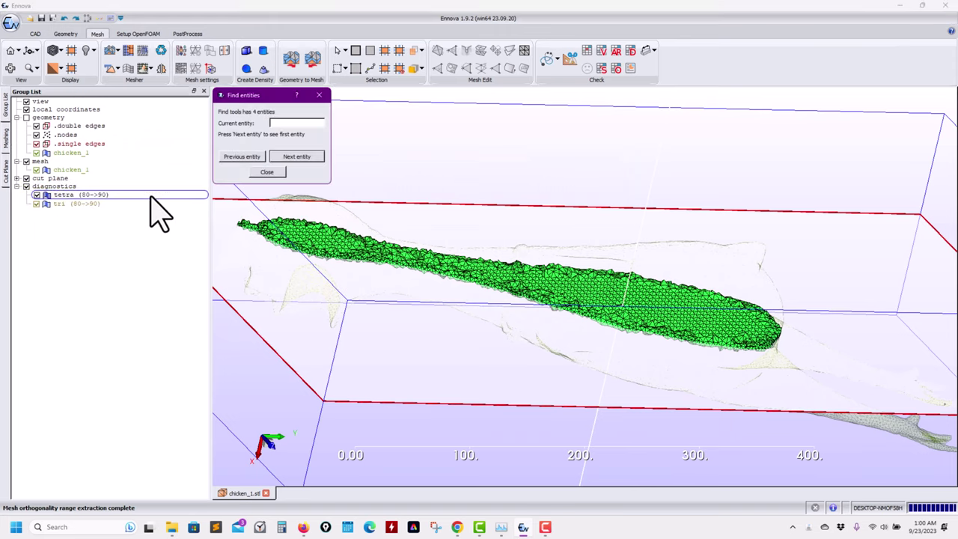
{"action": "left_click", "coordinate": [298, 159]}
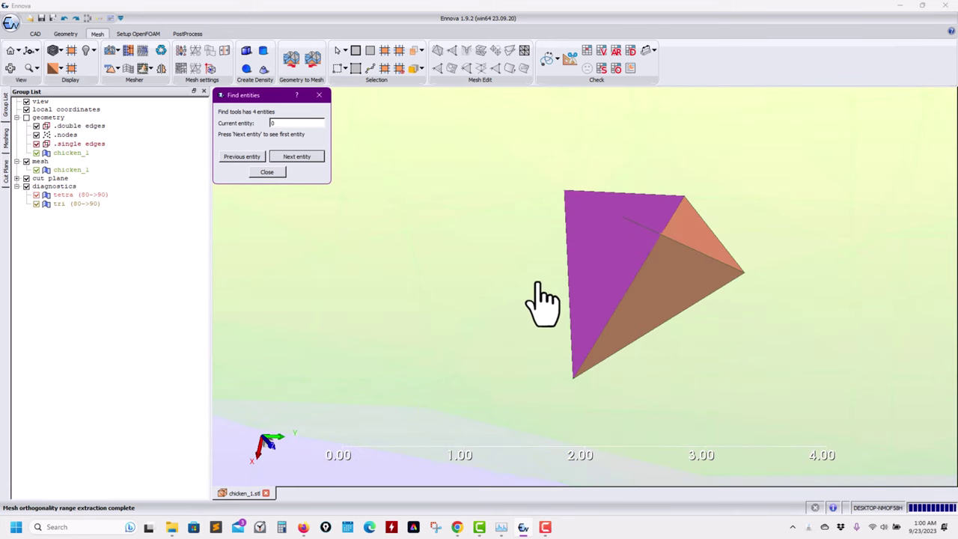
{"action": "scroll", "coordinate": [535, 304], "scroll_direction": "down", "scroll_amount": 5}
{"action": "scroll", "coordinate": [539, 397], "scroll_direction": "down", "scroll_amount": 4}
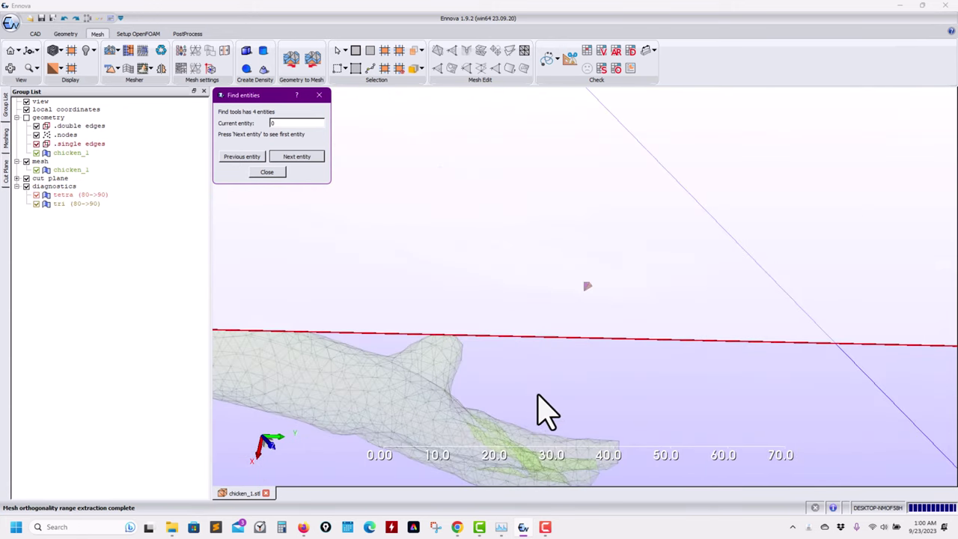
{"action": "left_click_drag", "start_coordinate": [545, 411], "coordinate": [338, 358]}
{"action": "scroll", "coordinate": [505, 367], "scroll_direction": "down", "scroll_amount": 8}
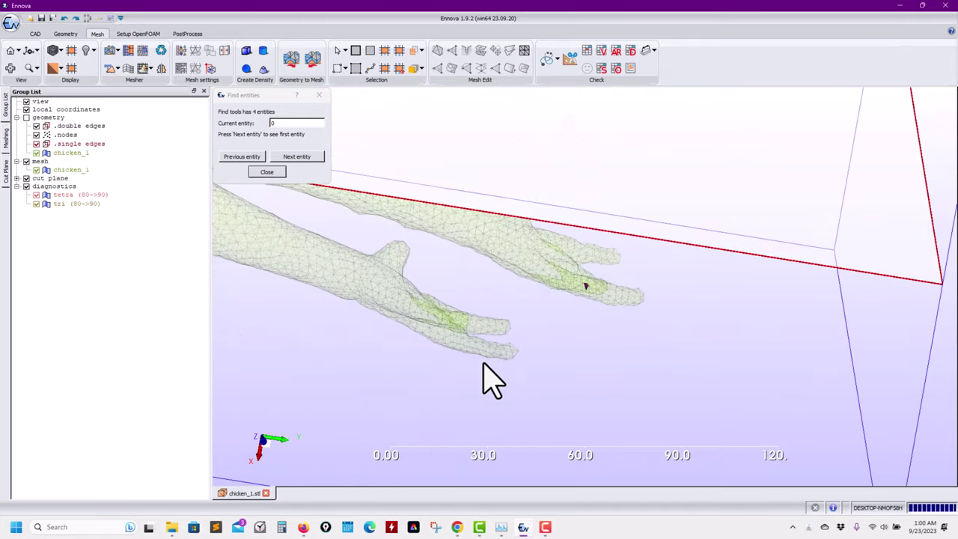
{"action": "left_click_drag", "start_coordinate": [480, 165], "coordinate": [310, 207]}
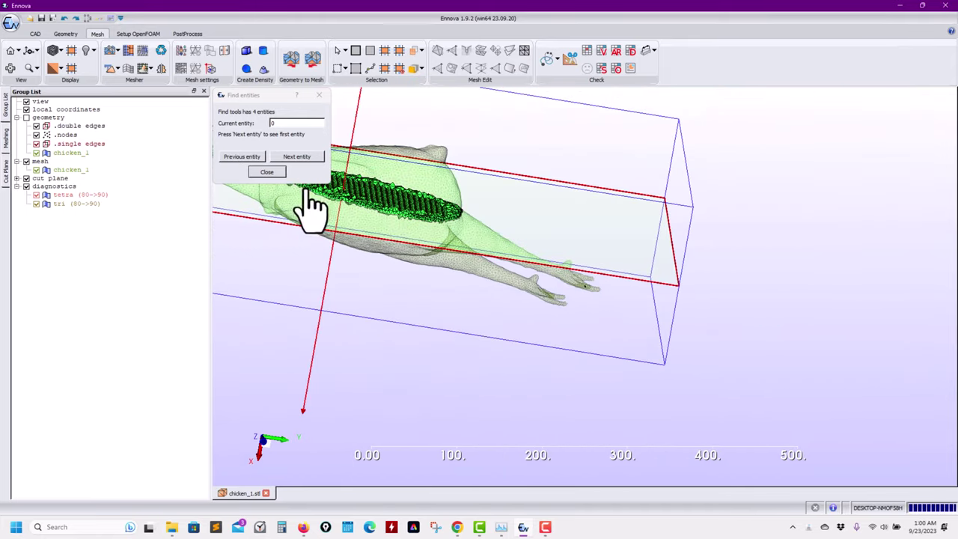
{"action": "left_click", "coordinate": [268, 172]}
Zoom and orbit the sliced chicken mesh to a top view
{"action": "scroll", "coordinate": [420, 337], "scroll_direction": "down", "scroll_amount": 5}
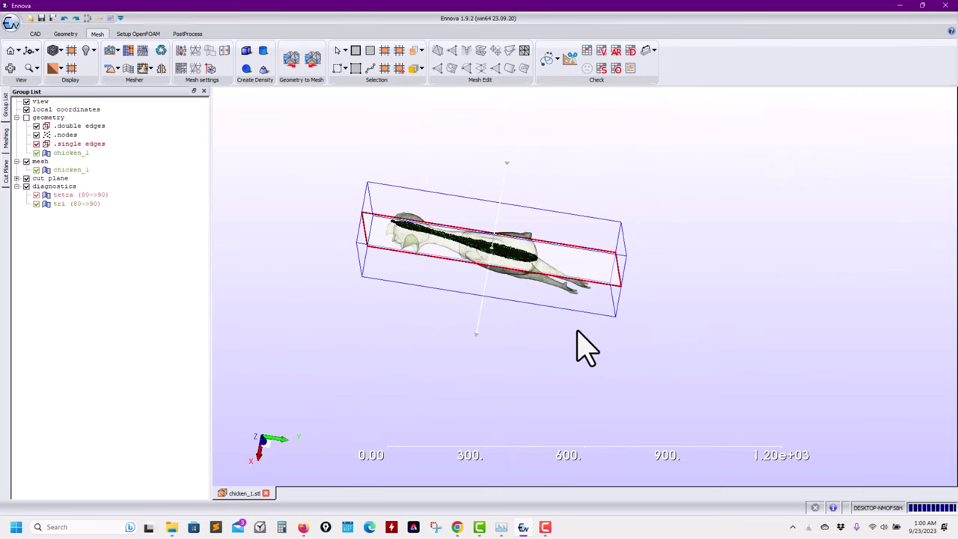
{"action": "scroll", "coordinate": [582, 349], "scroll_direction": "down", "scroll_amount": 2}
{"action": "scroll", "coordinate": [617, 342], "scroll_direction": "up", "scroll_amount": 10}
{"action": "scroll", "coordinate": [764, 394], "scroll_direction": "down", "scroll_amount": 6}
{"action": "scroll", "coordinate": [633, 370], "scroll_direction": "up", "scroll_amount": 4}
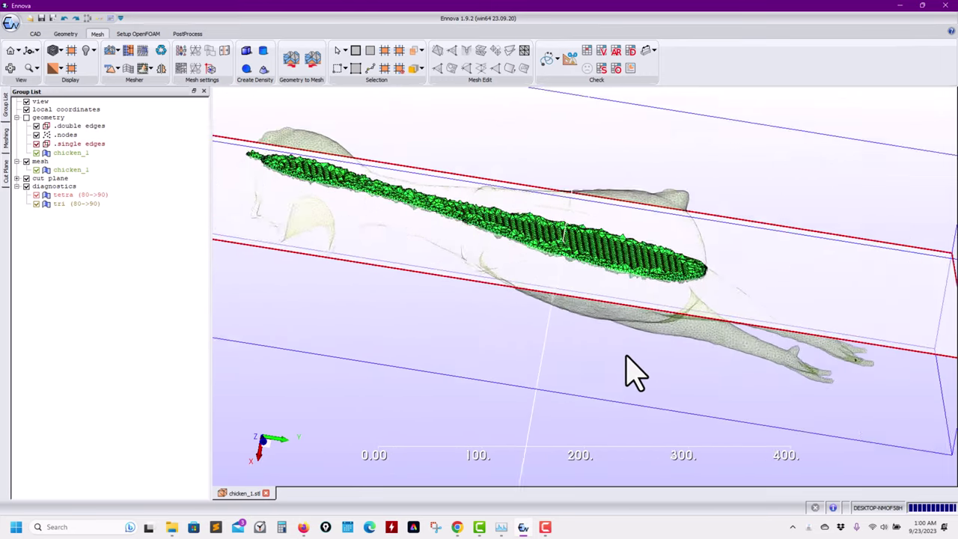
{"action": "left_click_drag", "start_coordinate": [353, 324], "coordinate": [414, 325]}
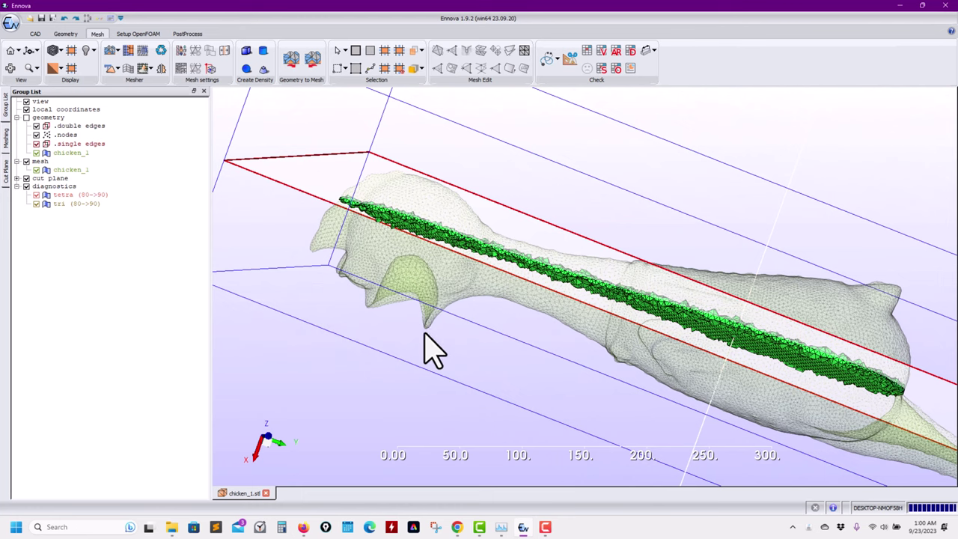
{"action": "scroll", "coordinate": [224, 295], "scroll_direction": "down", "scroll_amount": 2}
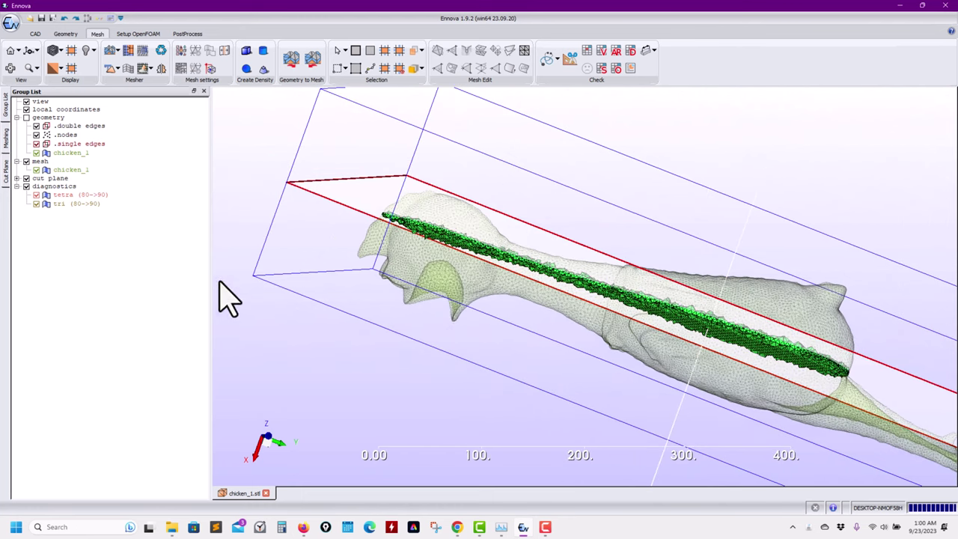
Remove the cut plane via the Group List and orbit to inspect the mesh
{"action": "left_click", "coordinate": [42, 180]}
{"action": "right_click", "coordinate": [43, 181]}
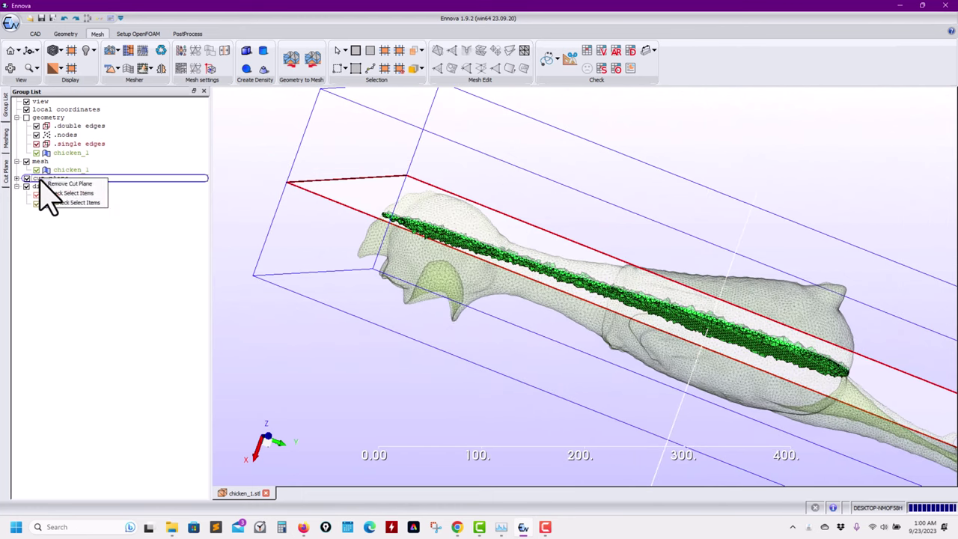
{"action": "left_click", "coordinate": [86, 184]}
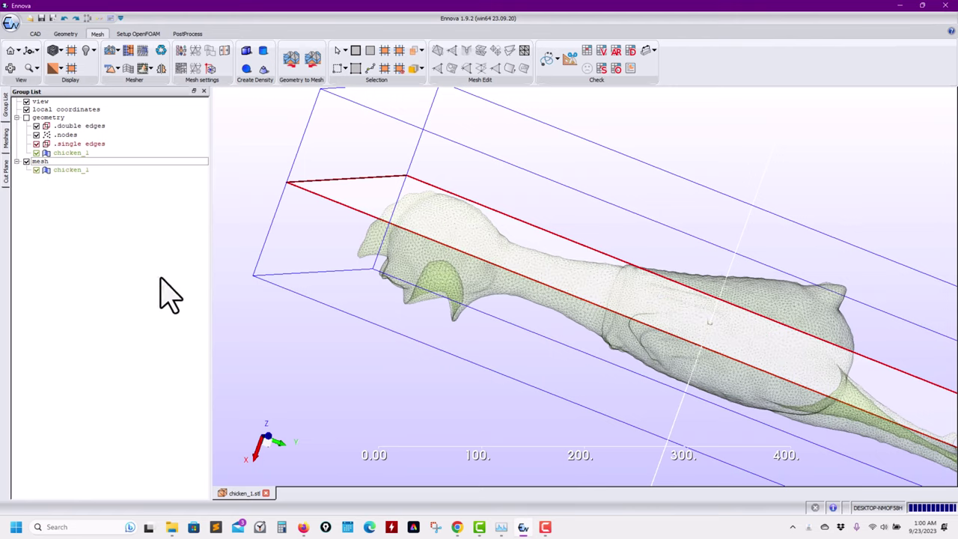
{"action": "middle_click_drag", "start_coordinate": [318, 337], "coordinate": [513, 382]}
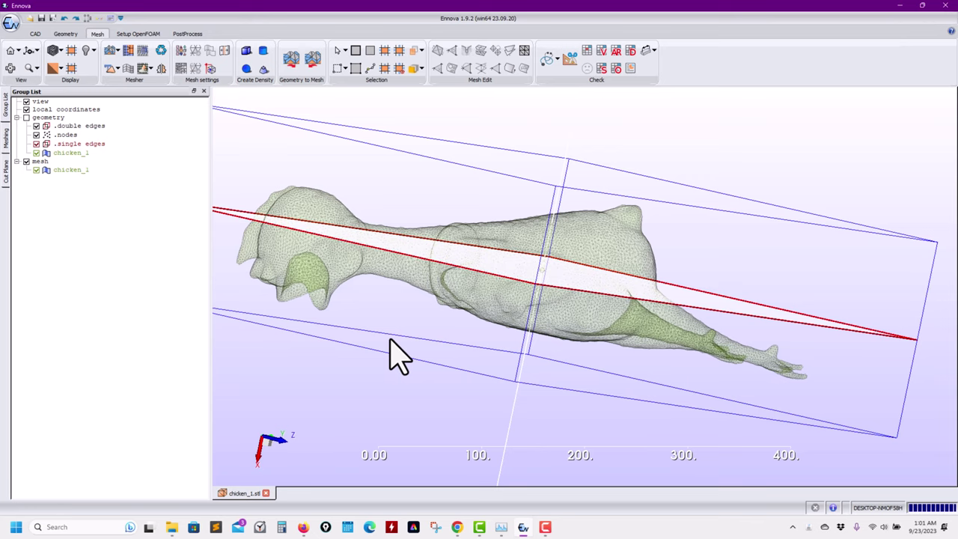
Delete the chicken_1 volume mesh from the Group List, leaving only the green geometry
{"action": "right_click", "coordinate": [31, 163]}
{"action": "left_click", "coordinate": [62, 172]}
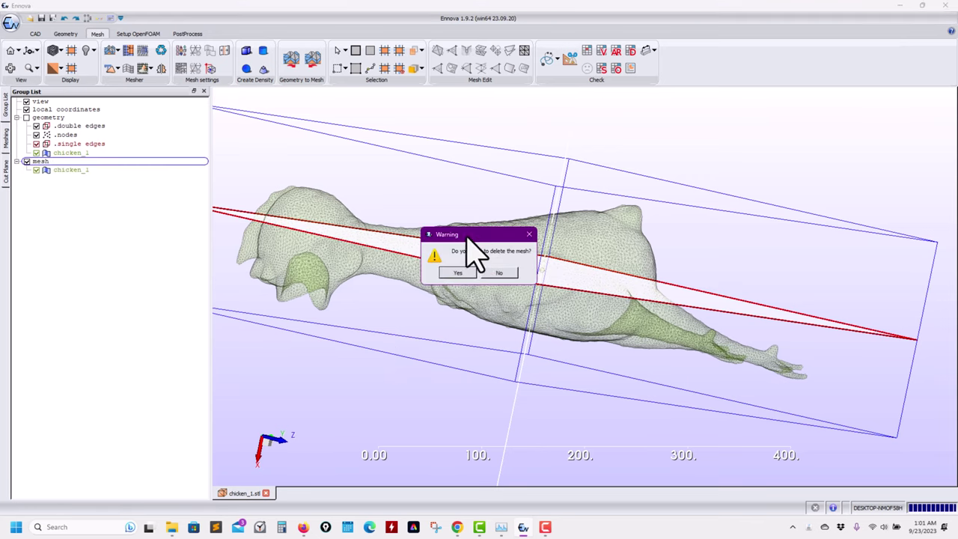
{"action": "left_click", "coordinate": [455, 273]}
{"action": "scroll", "coordinate": [428, 274], "scroll_direction": "up", "scroll_amount": 5}
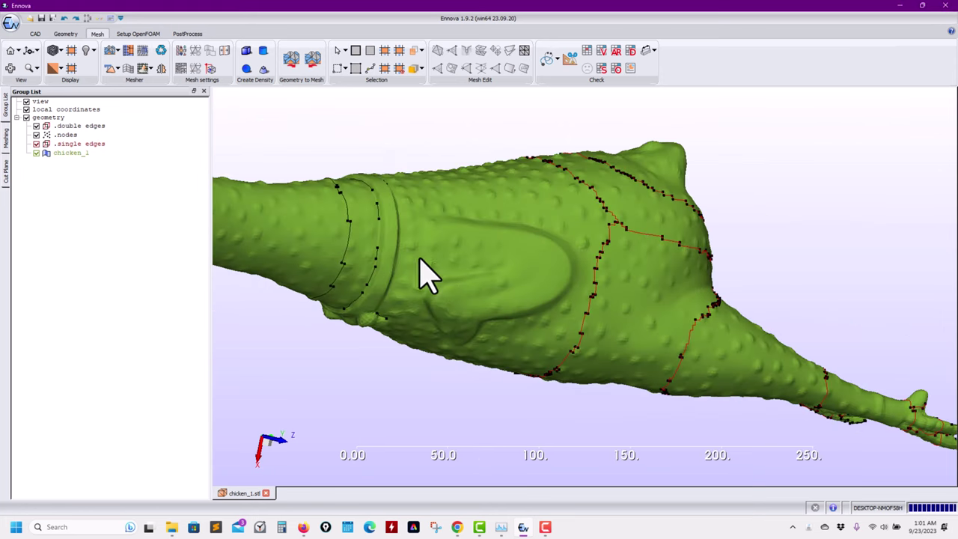
{"action": "scroll", "coordinate": [571, 278], "scroll_direction": "up", "scroll_amount": 2}
{"action": "scroll", "coordinate": [609, 278], "scroll_direction": "down", "scroll_amount": 4}
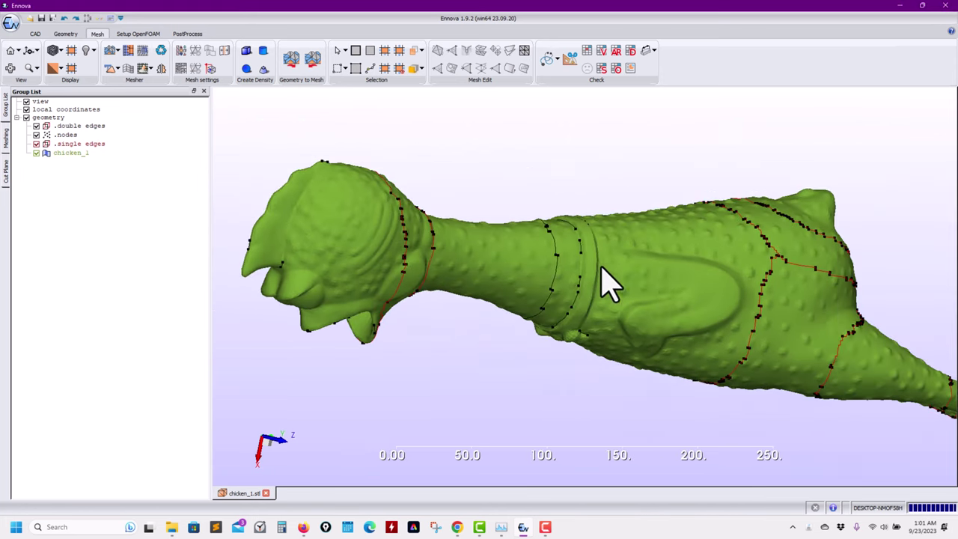
{"action": "middle_click_drag", "start_coordinate": [678, 288], "coordinate": [455, 286]}
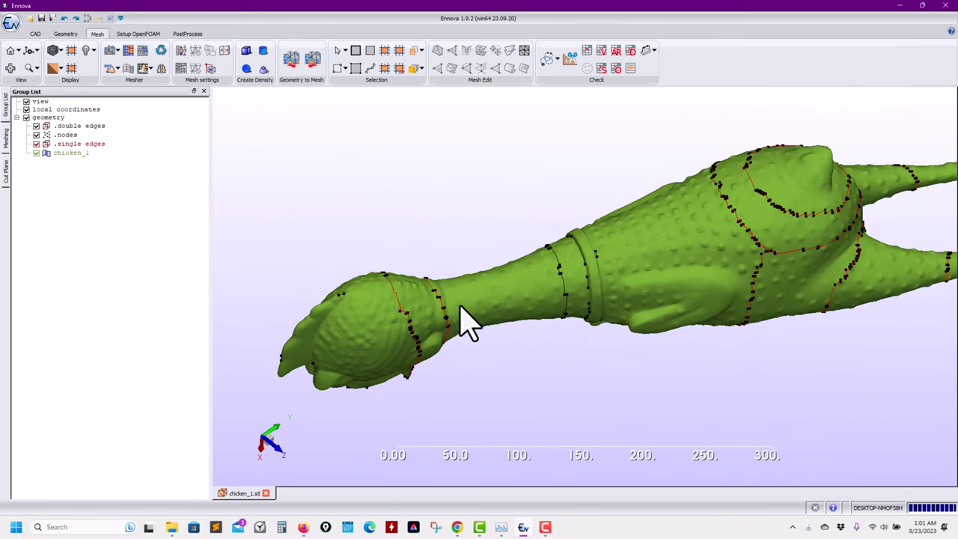
Select the neck surface chicken_1.8, briefly adding and then removing chicken_1.7
{"action": "left_click", "coordinate": [458, 311]}
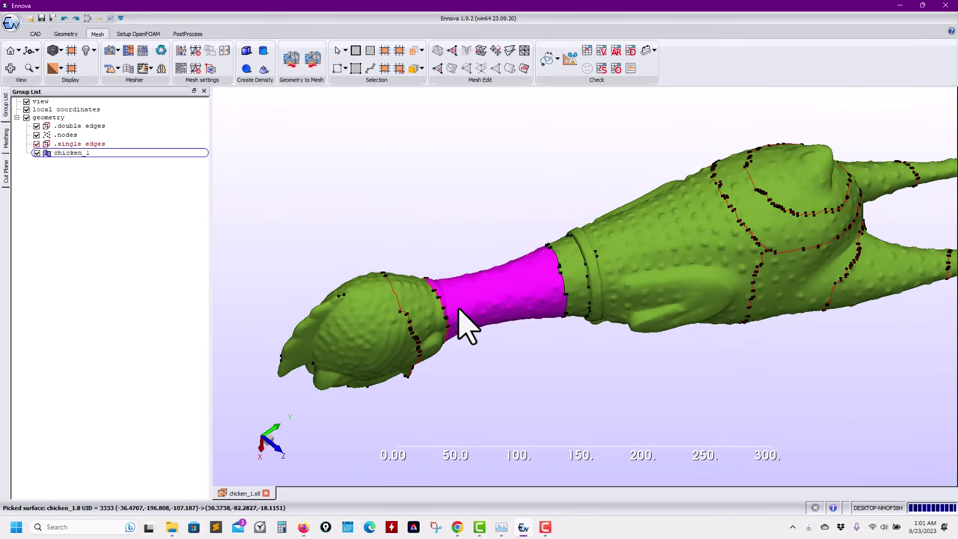
{"action": "left_click", "coordinate": [420, 324]}
{"action": "left_click", "coordinate": [422, 328]}
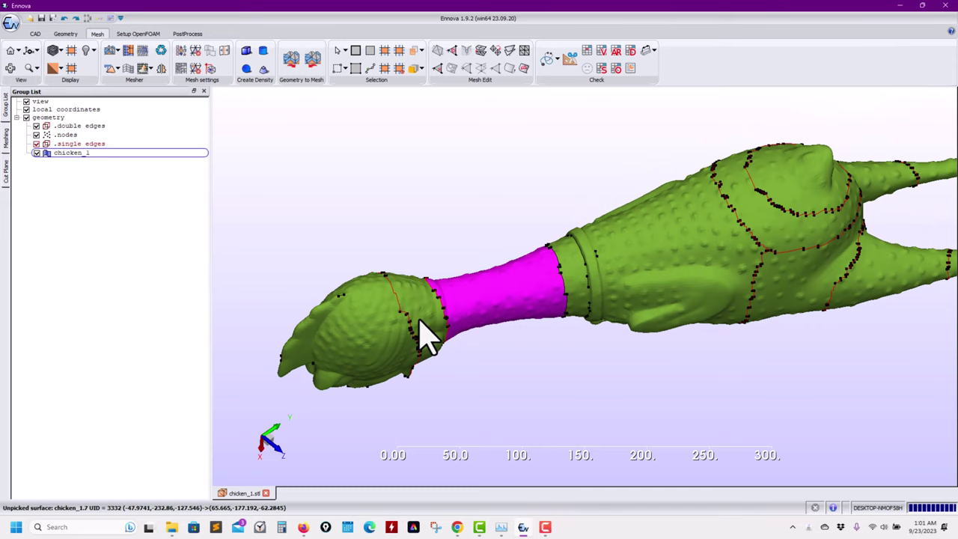
{"action": "scroll", "coordinate": [609, 300], "scroll_direction": "up", "scroll_amount": 5}
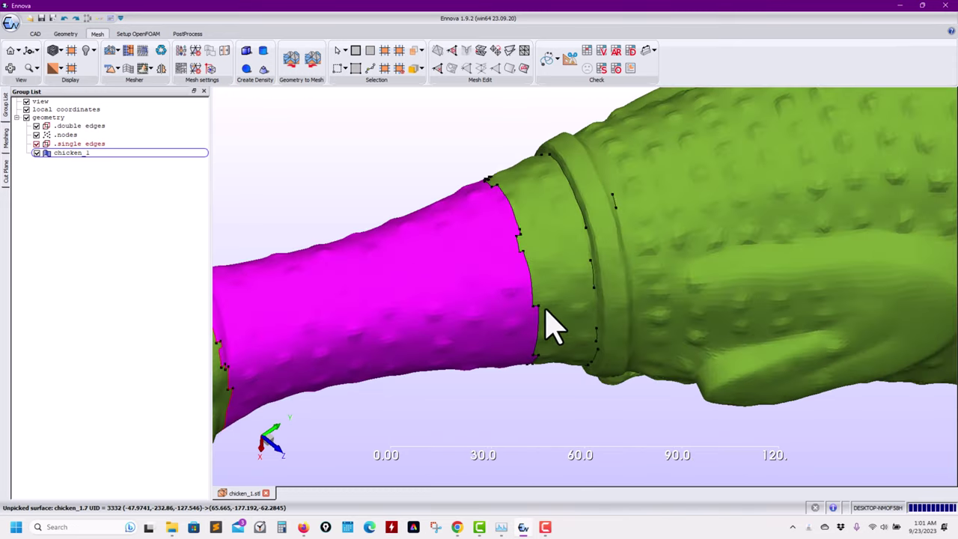
Orbit the chicken from a lower angle to a side-on view to inspect the neck
{"action": "middle_click_drag", "start_coordinate": [546, 313], "coordinate": [608, 194]}
{"action": "scroll", "coordinate": [608, 193], "scroll_direction": "down", "scroll_amount": 3}
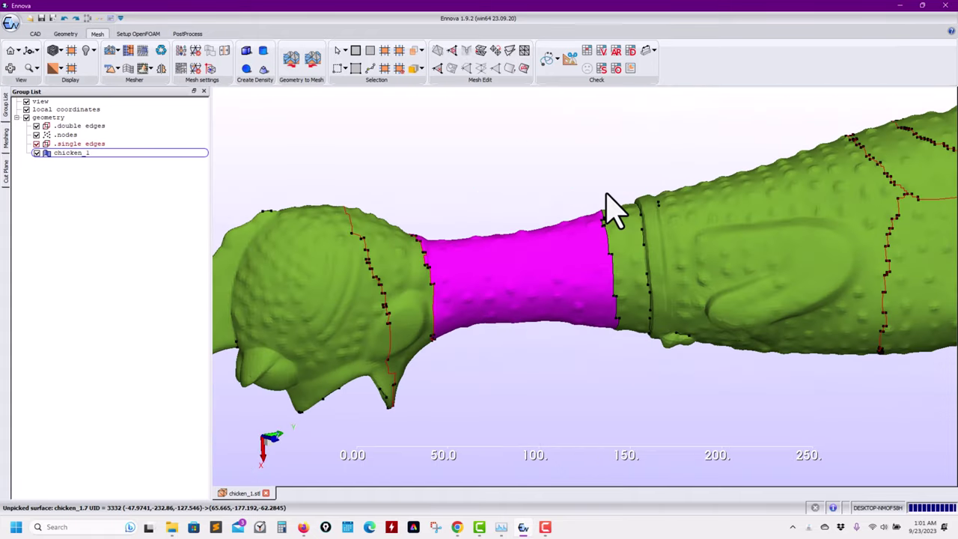
{"action": "middle_click_drag", "start_coordinate": [430, 274], "coordinate": [447, 227]}
{"action": "middle_click_drag", "start_coordinate": [542, 284], "coordinate": [519, 274]}
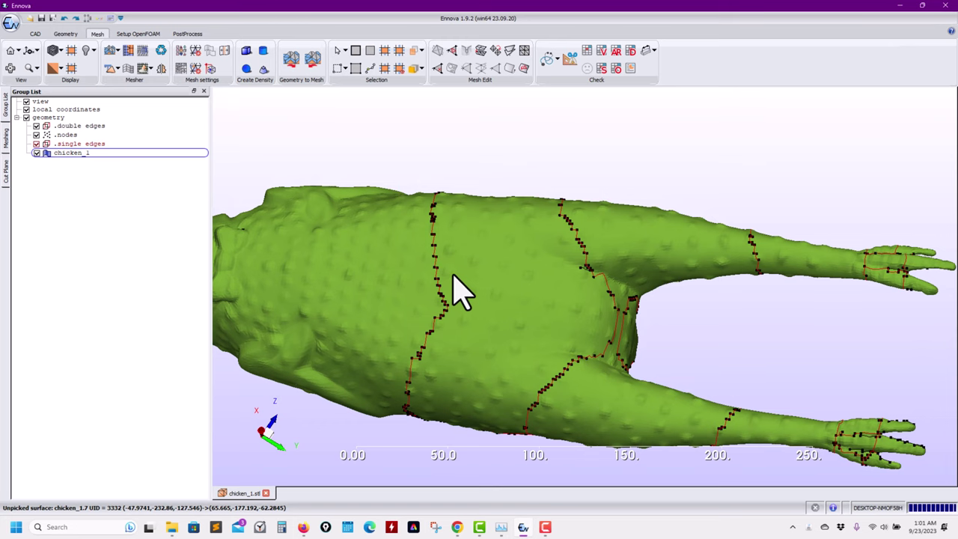
{"action": "middle_click_drag", "start_coordinate": [507, 321], "coordinate": [501, 265]}
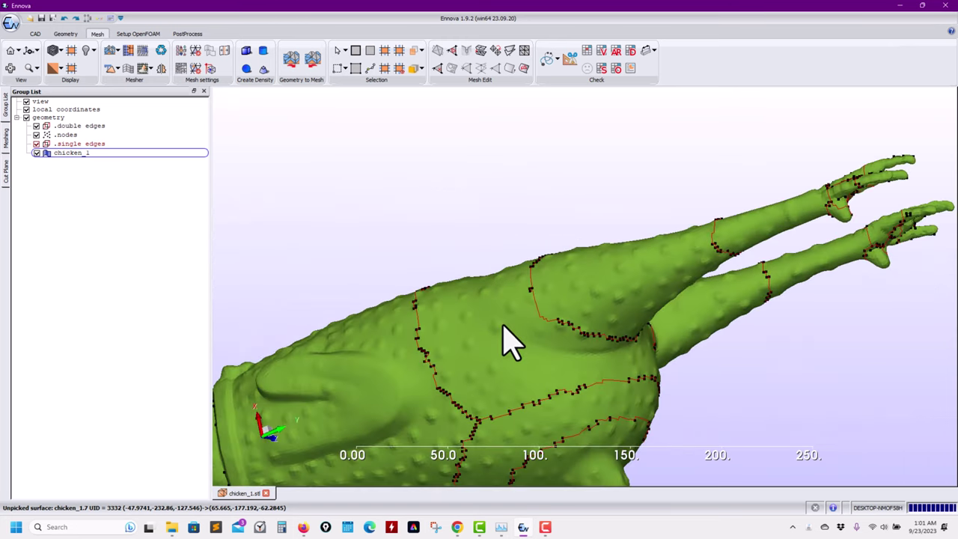
{"action": "middle_click_drag", "start_coordinate": [503, 327], "coordinate": [488, 256]}
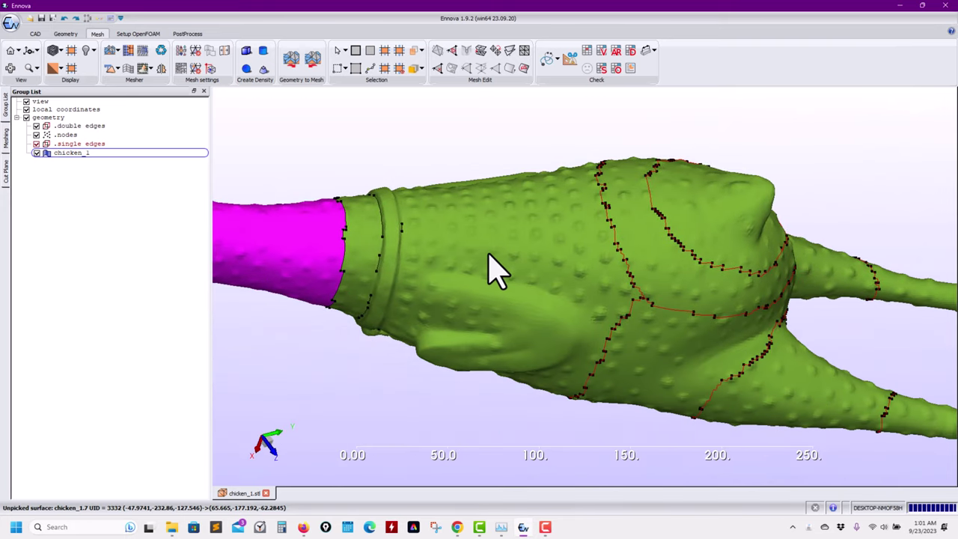